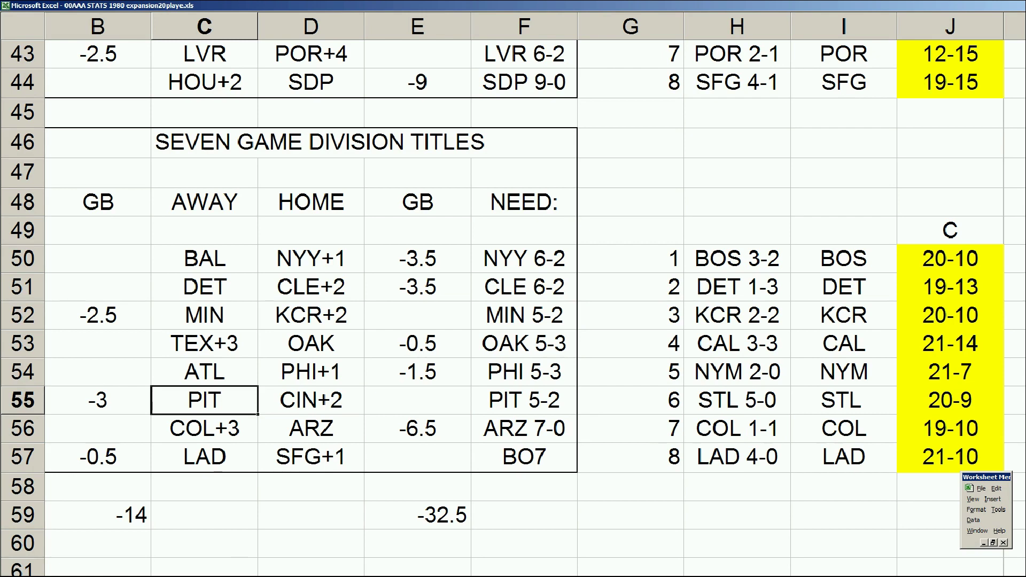
Step: Bring the 00AAAGAME005.xls Reds vs Pirates scoresheet to the front with Ctrl+Tab
key("ctrl+Tab")
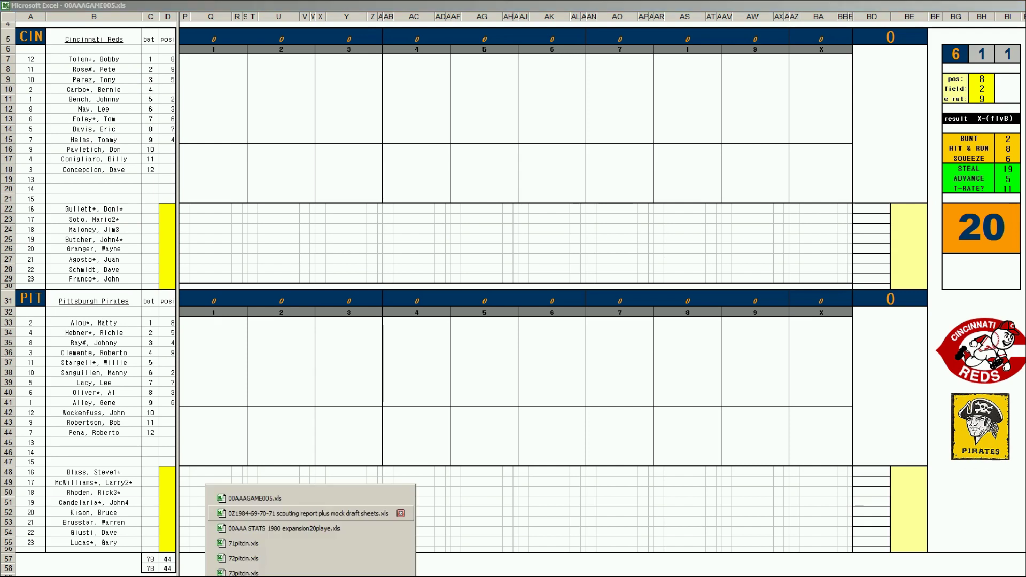
Step: Cycle past the scouting report and 1980 stats workbooks to reach 71pitcin.xls
key("ctrl+Tab")
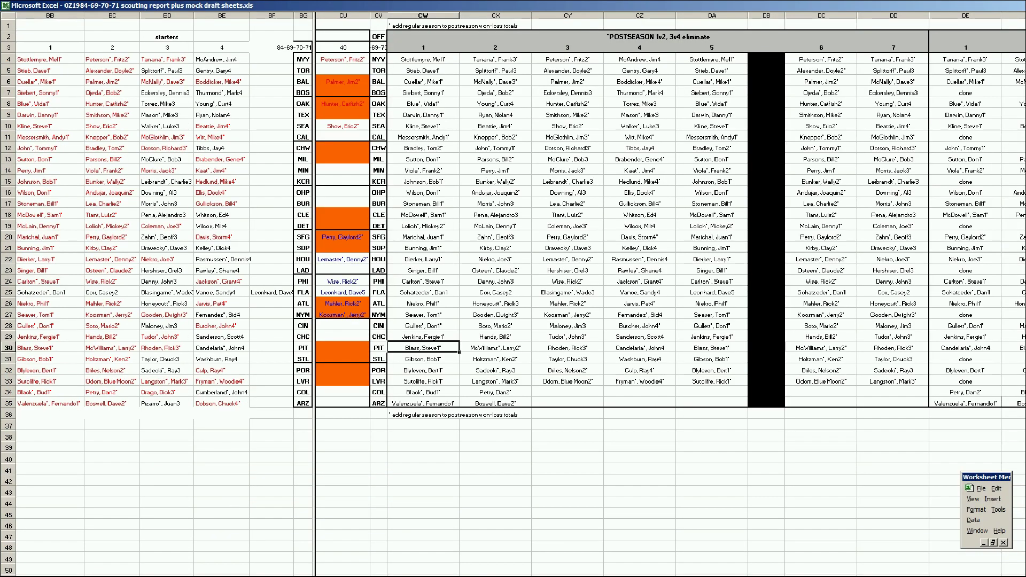
key("ctrl+Tab")
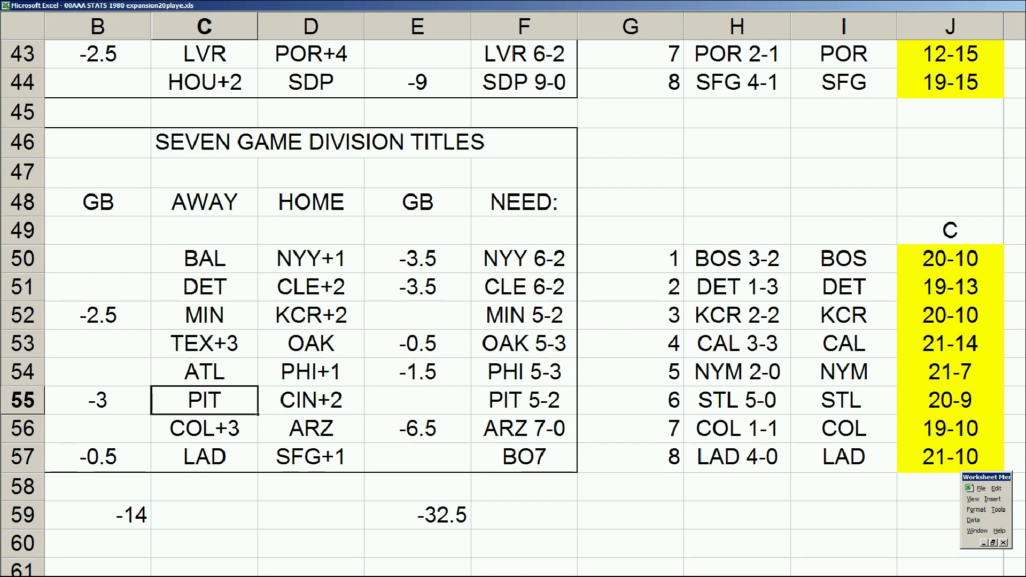
key("ctrl+Tab")
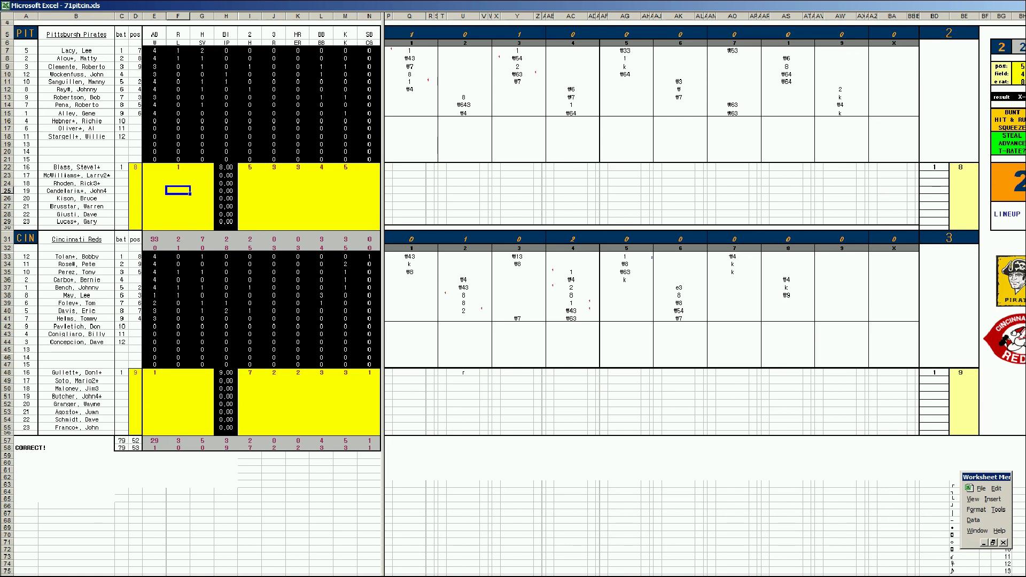
Step: Close the 71pitcin window from the taskbar, declining to save changes
right_click(344, 576)
left_click(325, 571)
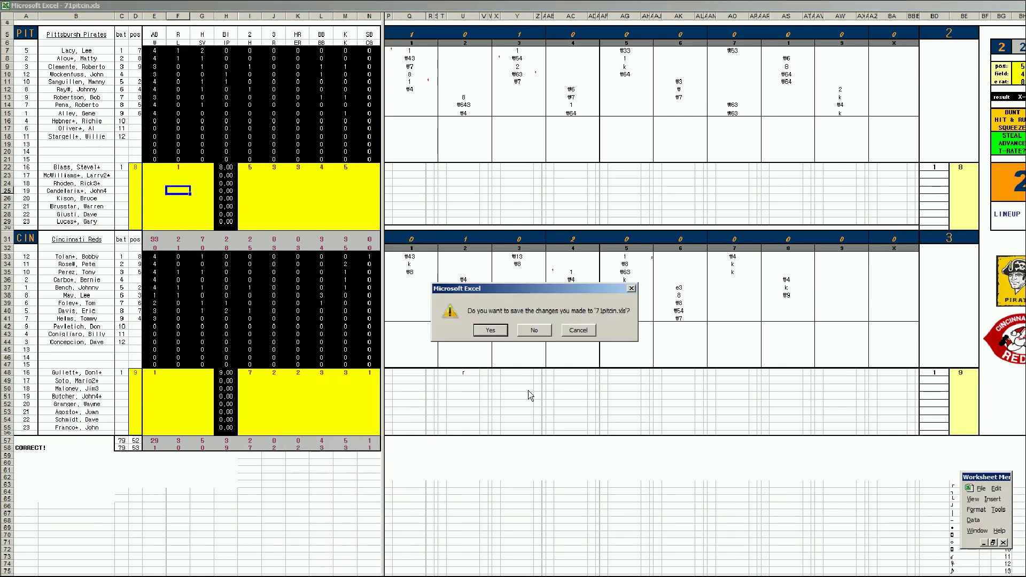
left_click(534, 330)
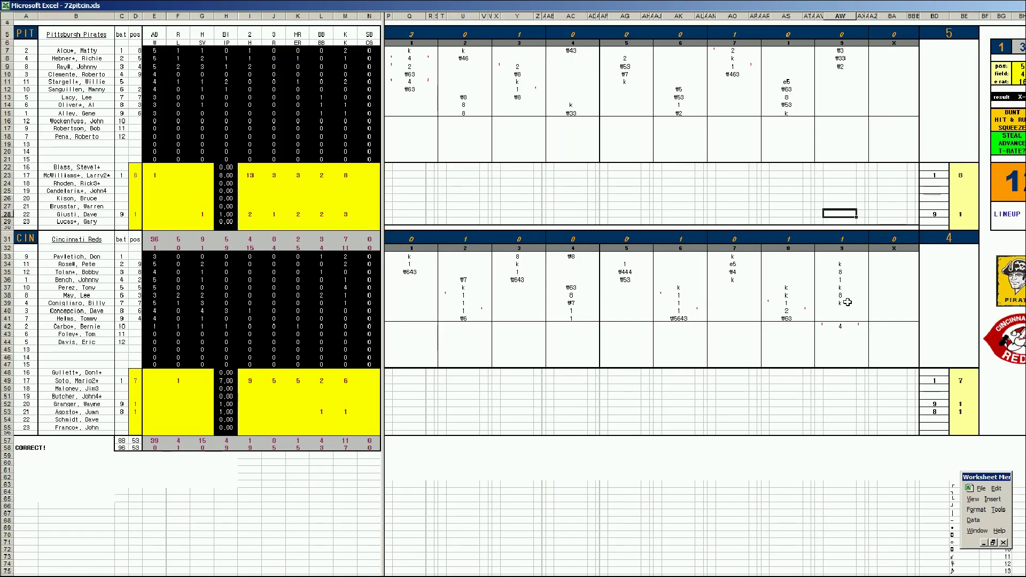
Step: Close the 72pitcin window from the taskbar without saving its changes
left_click(846, 302)
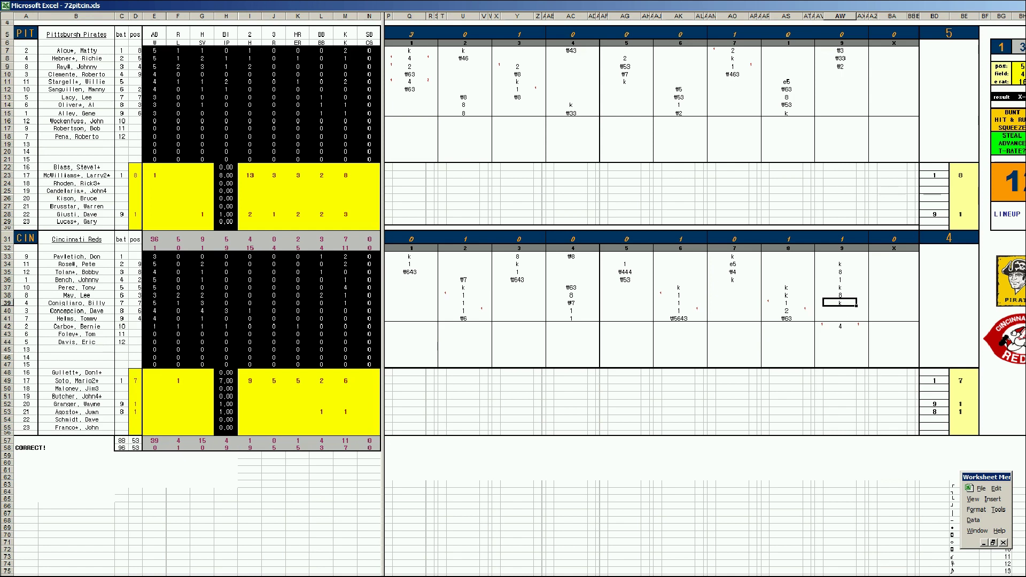
right_click(377, 573)
left_click(377, 567)
left_click(534, 330)
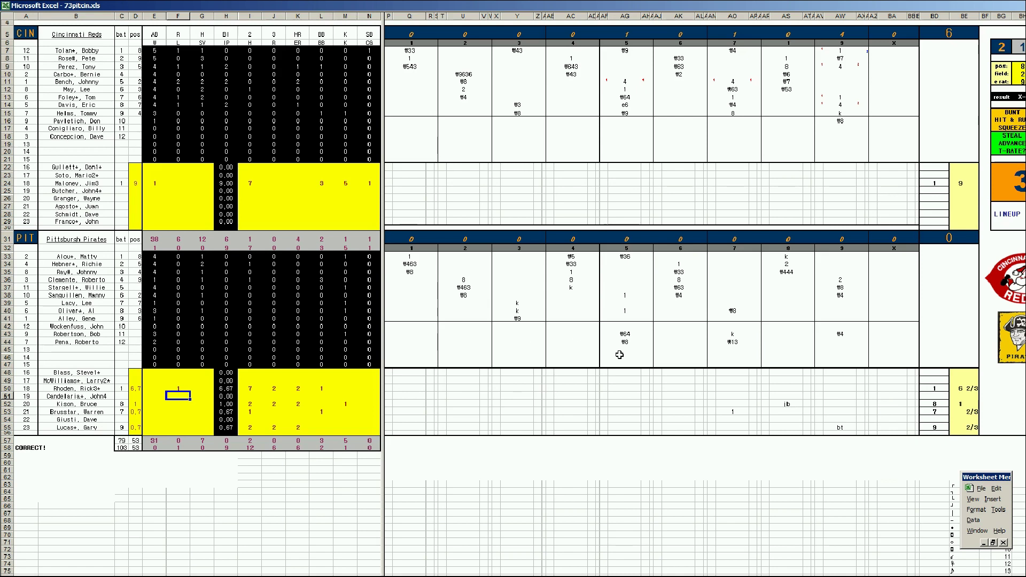
Step: Review Rhoden's and the Pirates relievers' pitching lines and the 73pitcin ninth-inning plays
left_click(179, 388)
left_click(732, 81)
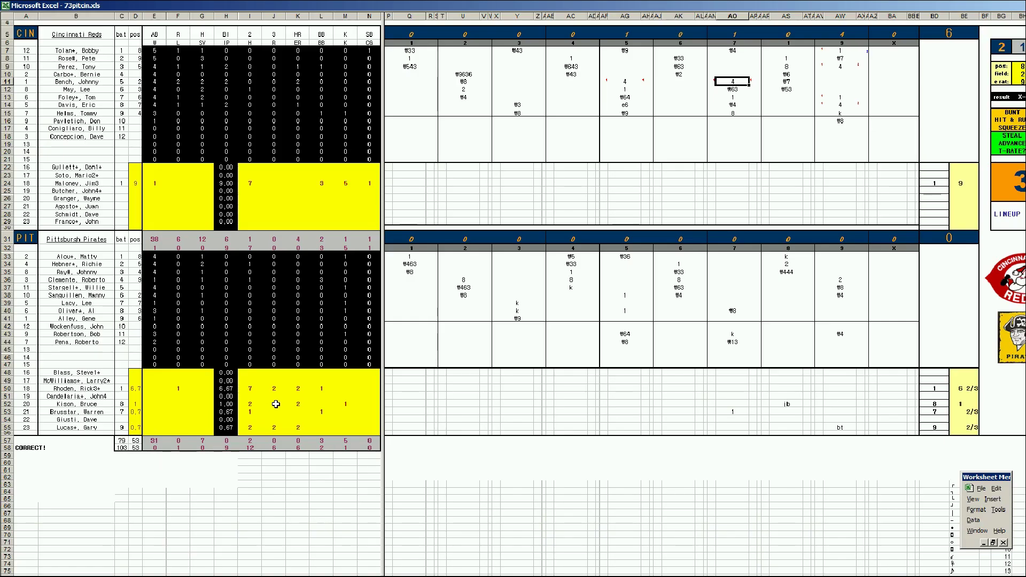
left_click(273, 404)
left_click(273, 426)
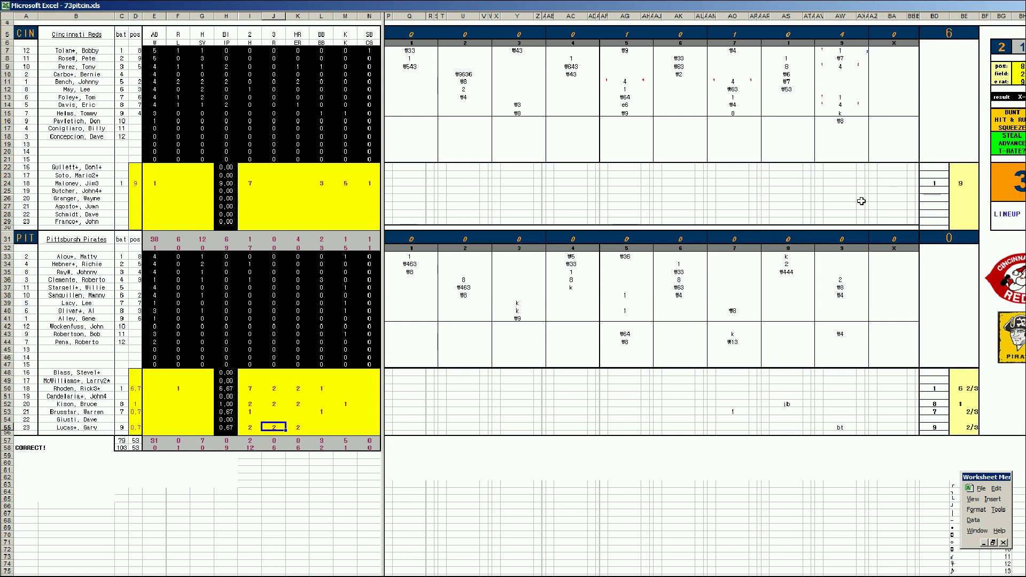
left_click(840, 105)
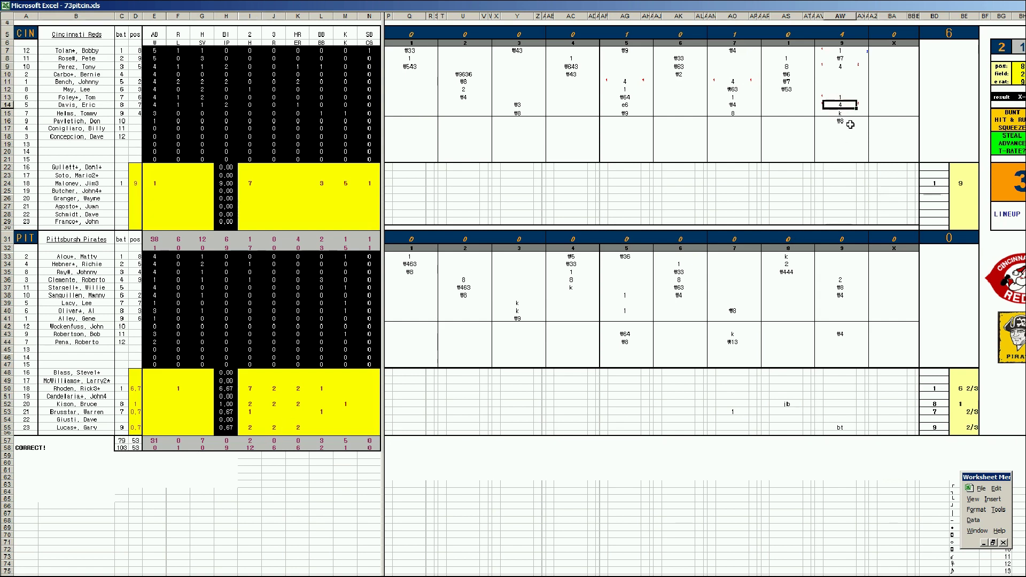
left_click(840, 67)
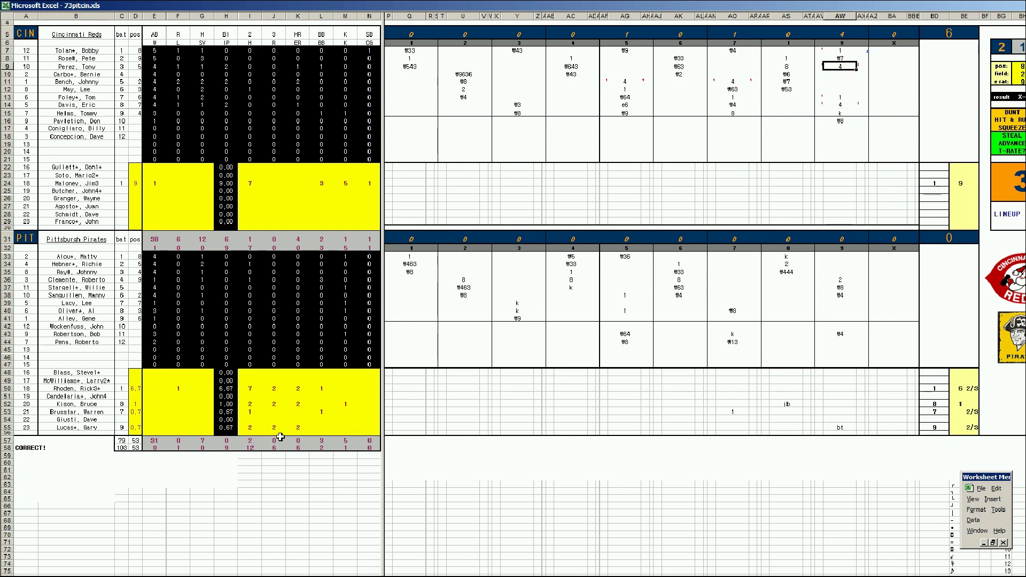
Step: Check Maloney's entry and the Reds pitching box, then return to 00AAAGAME005
left_click(135, 183)
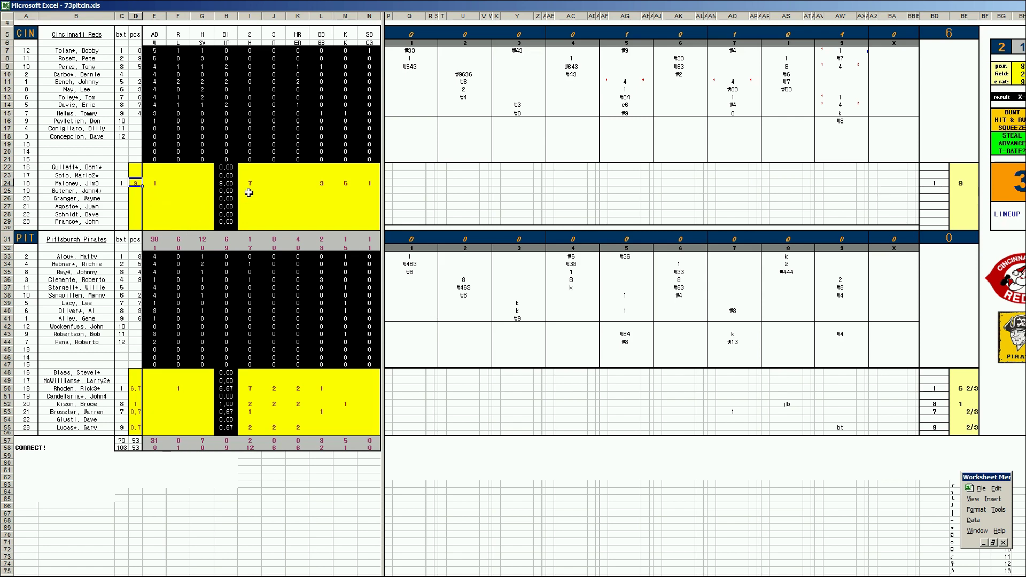
left_click(331, 195)
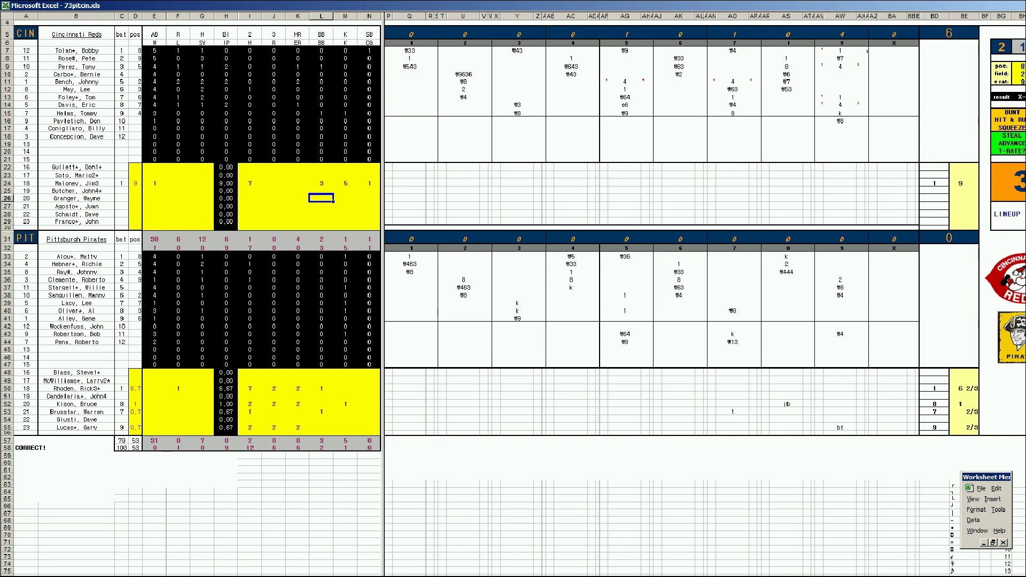
key("ctrl+Tab")
left_click(97, 461)
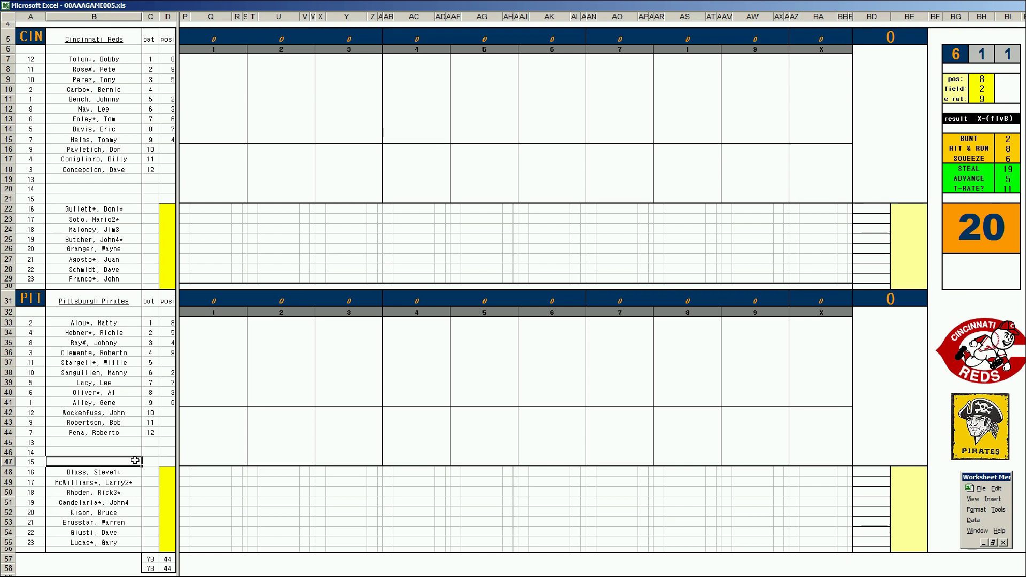
Step: Set Lacy to bat second and Hebner seventh in the Pirates lineup
key("Up")
key("Up")
key("Up")
key("Up")
key("Up")
key("Up")
key("Right")
type("2")
key("Return")
key("Up")
key("Up")
key("Up")
type("7")
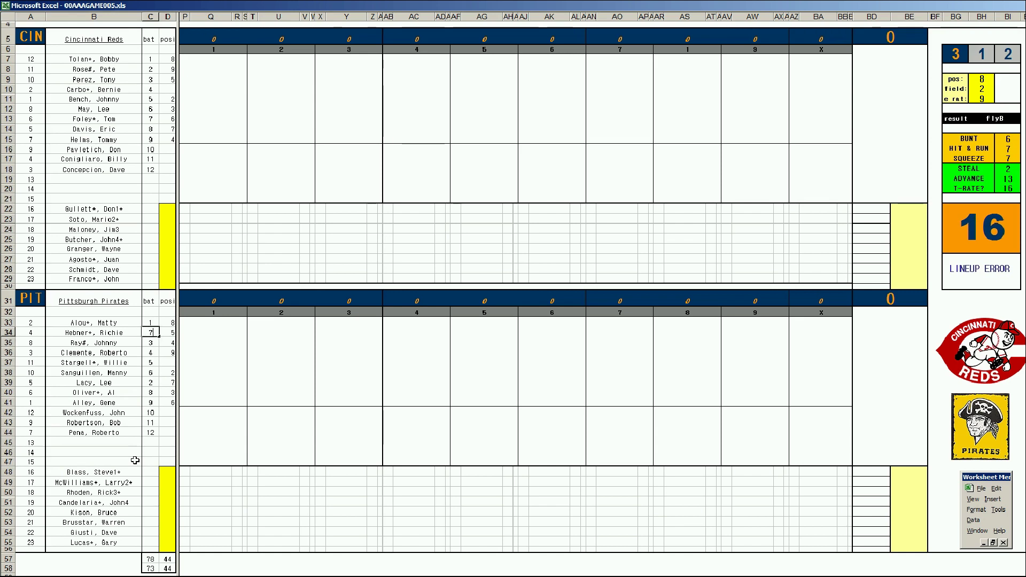
key("Return")
Step: Bat Pavletich first, Conigliaro seventh at position 7, Concepcion eighth at 6, Davis twelfth
key("Page_Up")
key("Up")
key("Up")
key("Up")
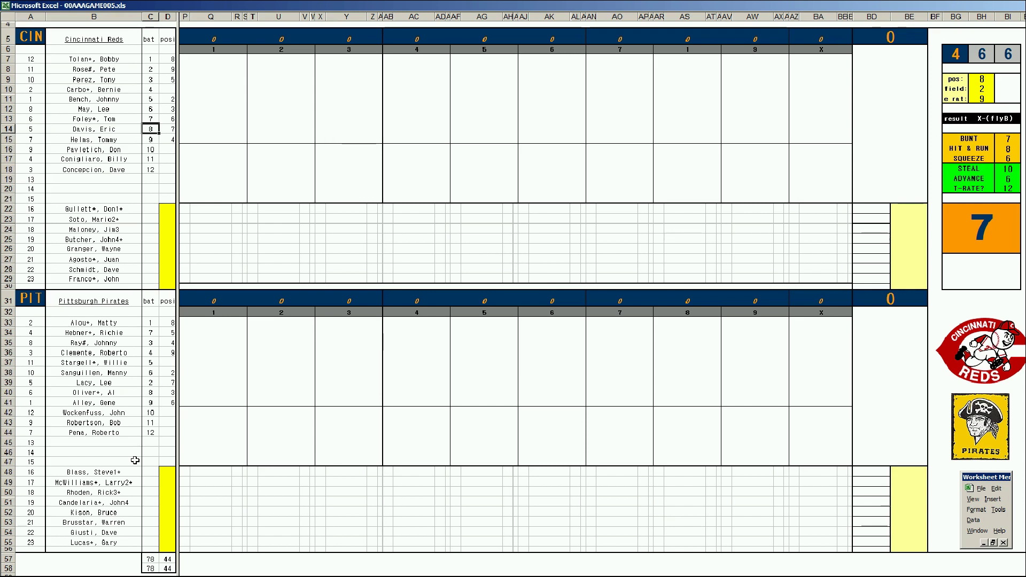
key("Down")
key("Down")
type("1")
key("Return")
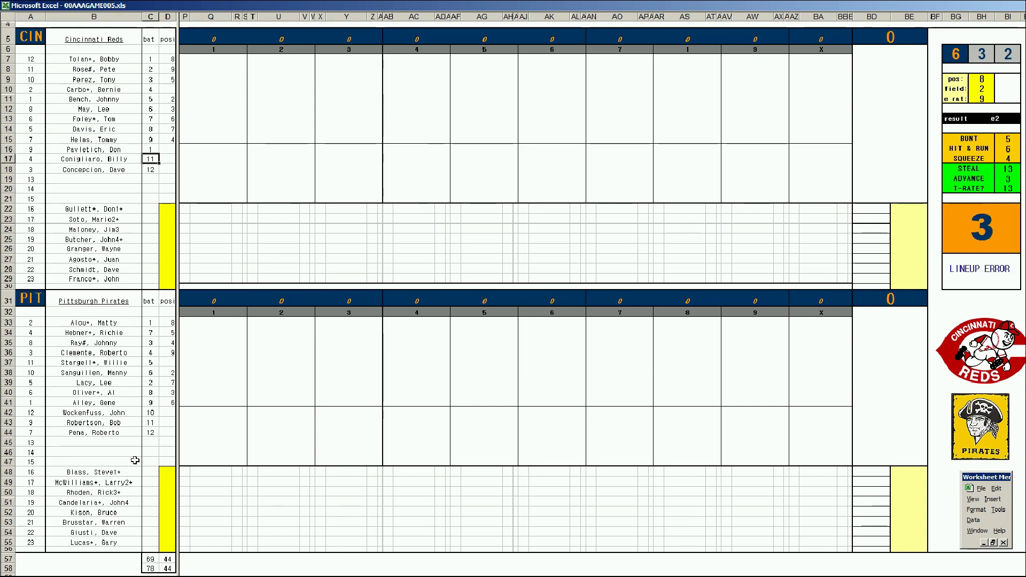
type("7")
key("Tab")
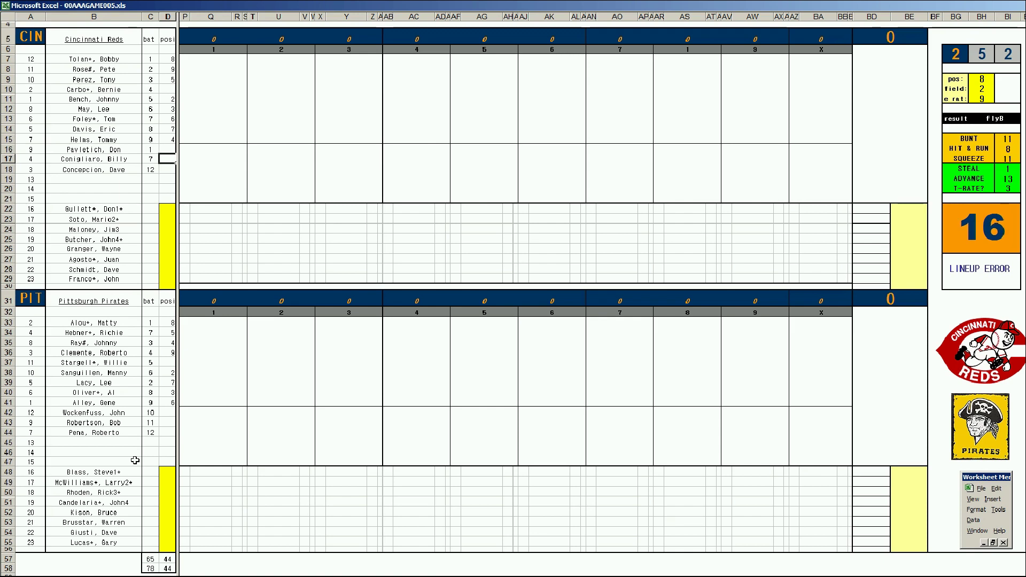
type("7")
key("Return")
type("8")
key("Tab")
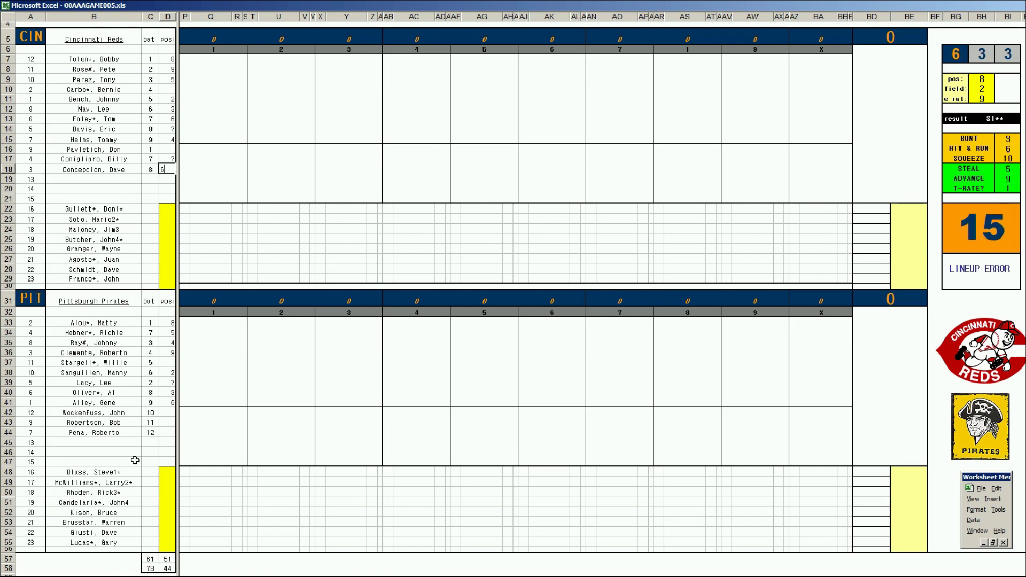
type("6")
key("Up")
key("Up")
key("Up")
key("Left")
type("12")
key("Tab")
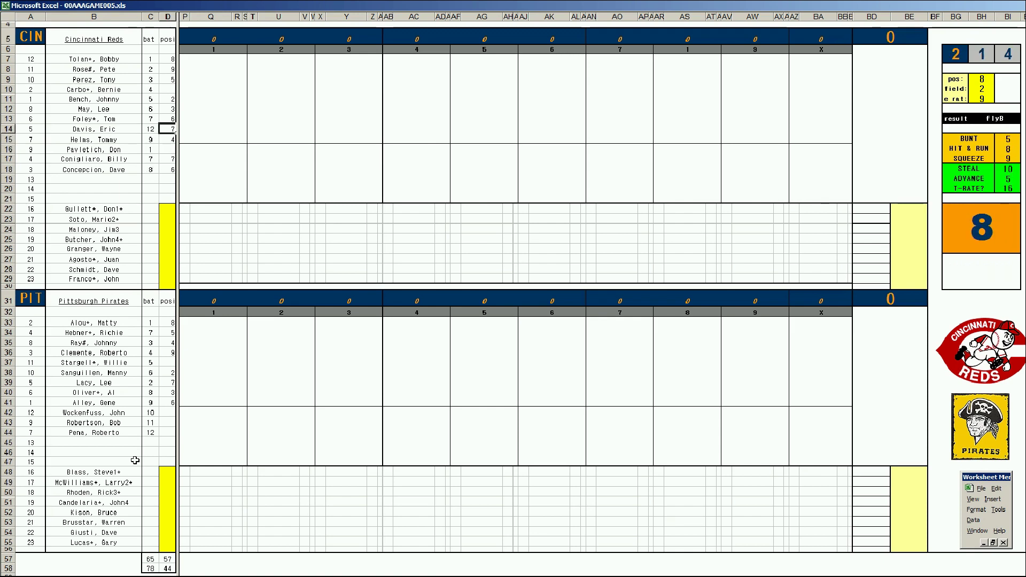
Step: Clear Davis's fielding position and bat Foley eleventh and Carbo tenth
key("Delete")
key("Up")
key("Left")
type("11")
key("Tab")
key("Left")
key("Up")
key("Up")
key("Up")
type("11")
type("0")
key("Up")
type("3")
Step: Bat Tolan third, Perez fifth and Bench fourth, then re-sort both lineups with Ctrl+Shift+S
key("Up")
key("Up")
type("3")
key("Return")
key("Down")
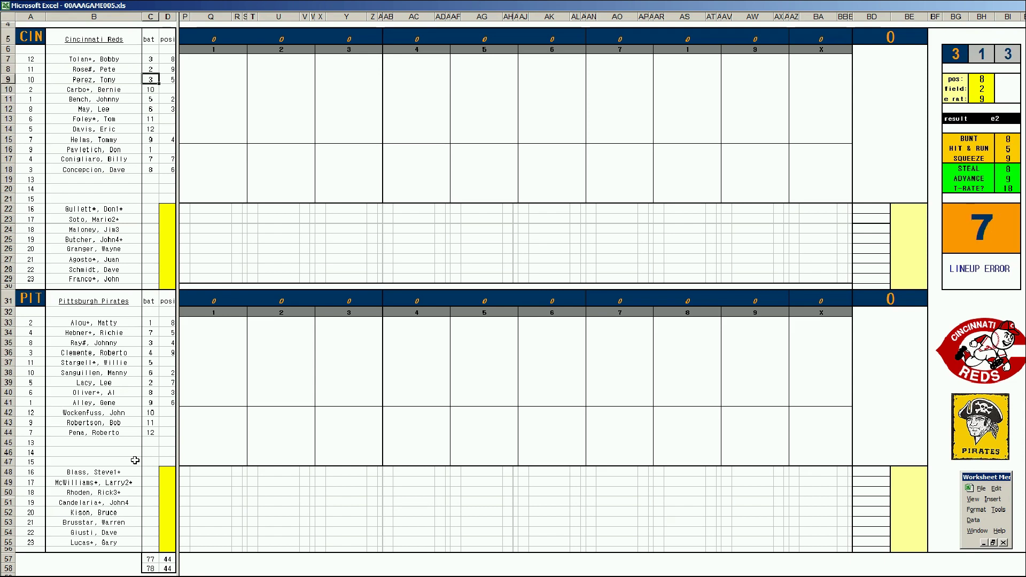
type("5")
key("Return")
key("Down")
type("4")
key("Return")
key("Down")
key("Down")
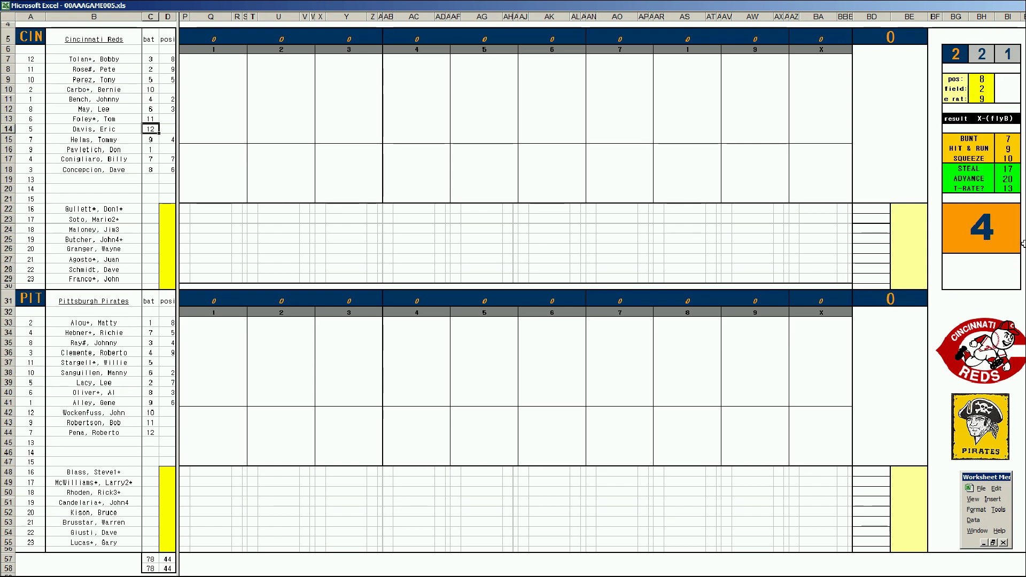
left_click(153, 197)
key("ctrl+shift+s")
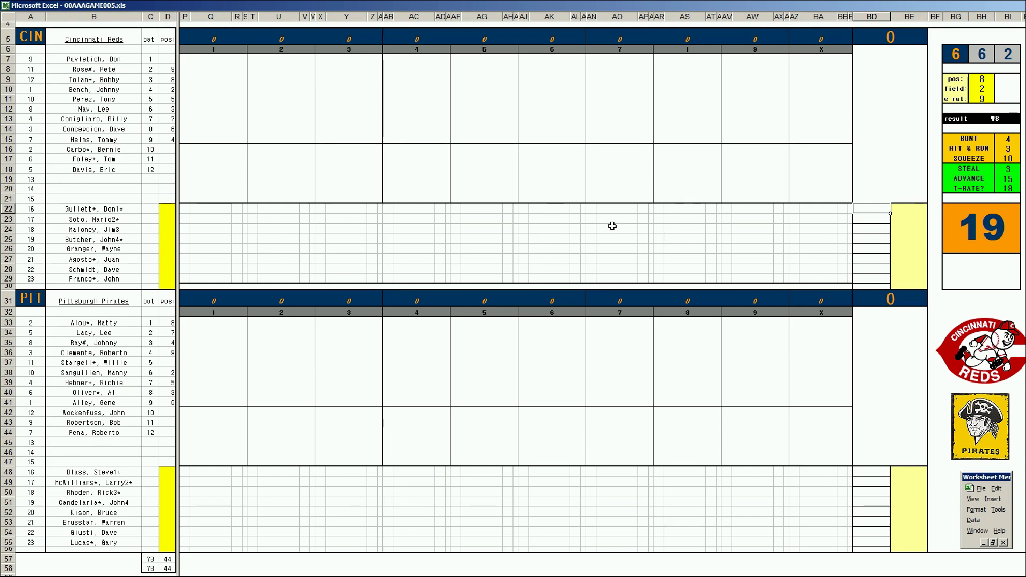
Step: Mark the pitcher tally cells and log the Reds' opening first-inning plays: a single and a strikeout
key("Down")
key("Down")
key("Down")
type("1")
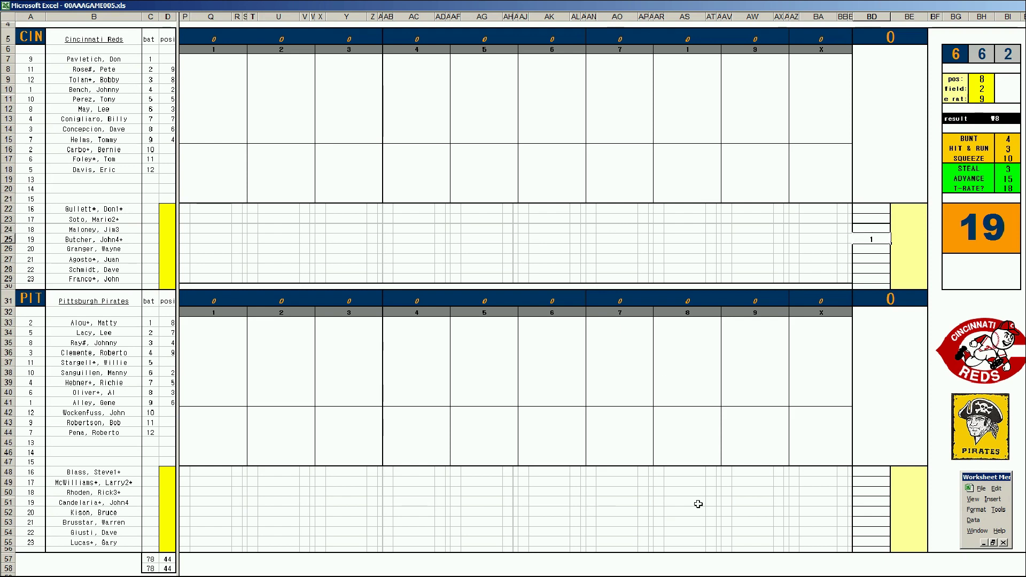
left_click(873, 499)
type("1")
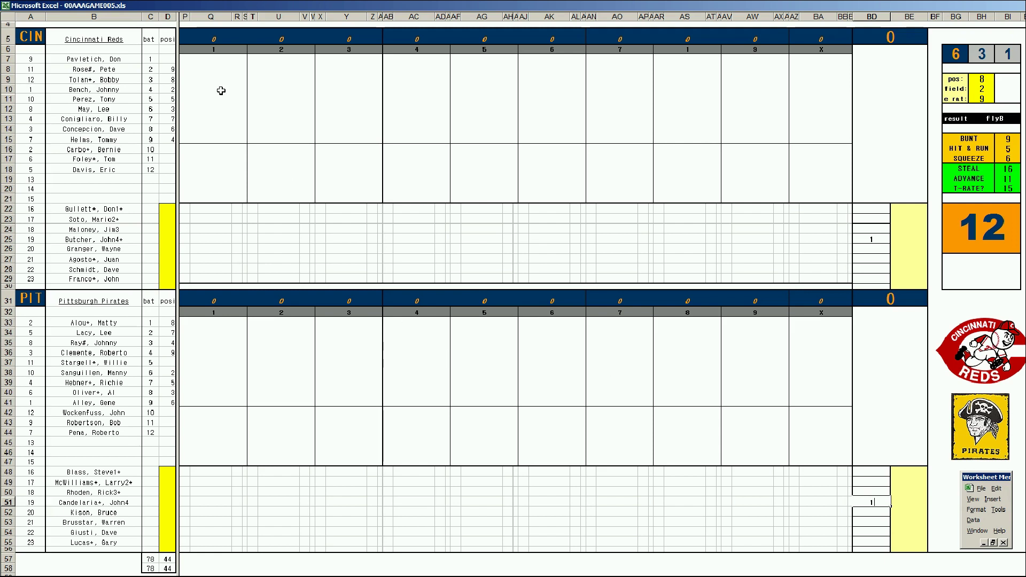
left_click(210, 61)
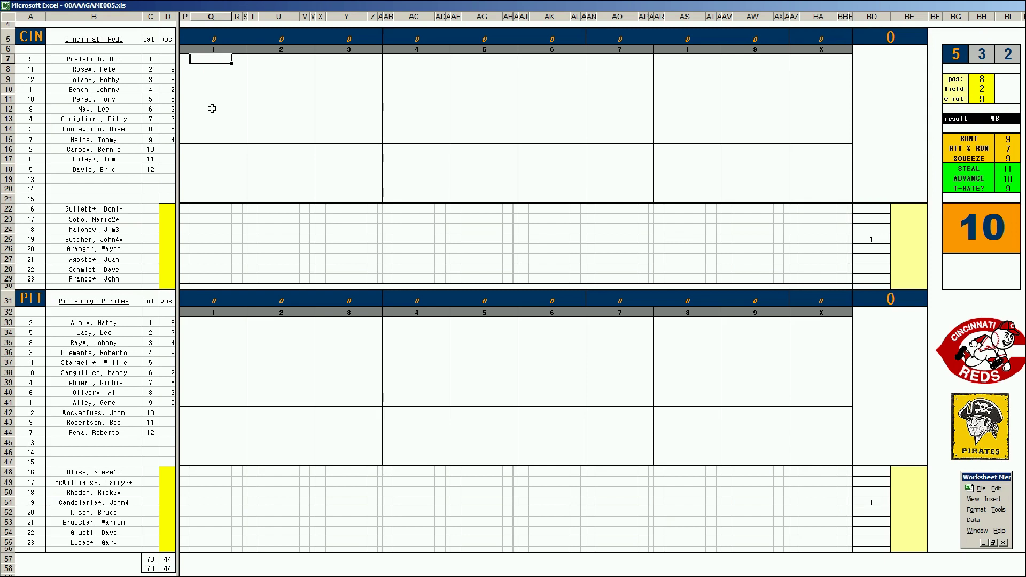
type("2")
key("Return")
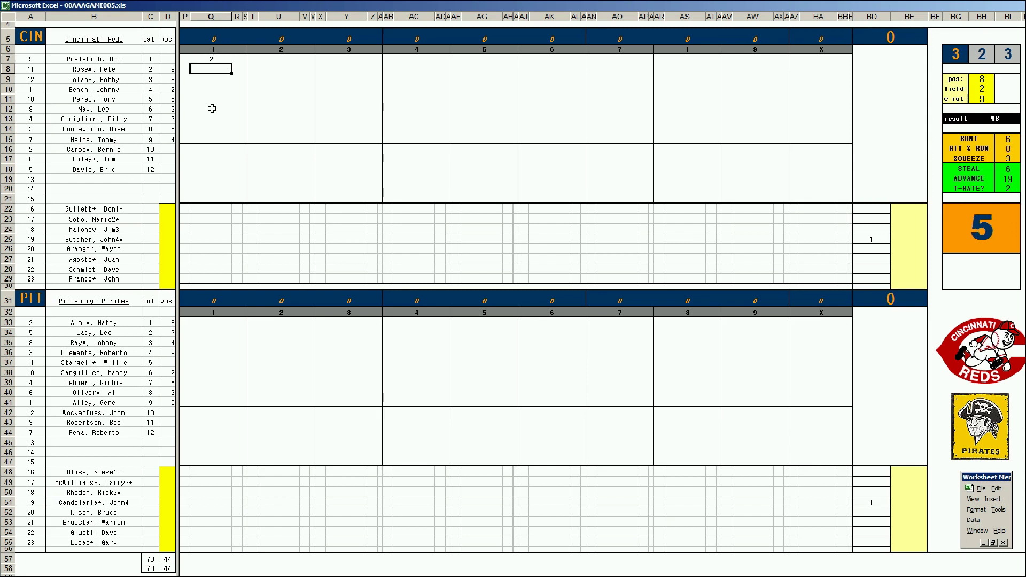
type("1")
key("Return")
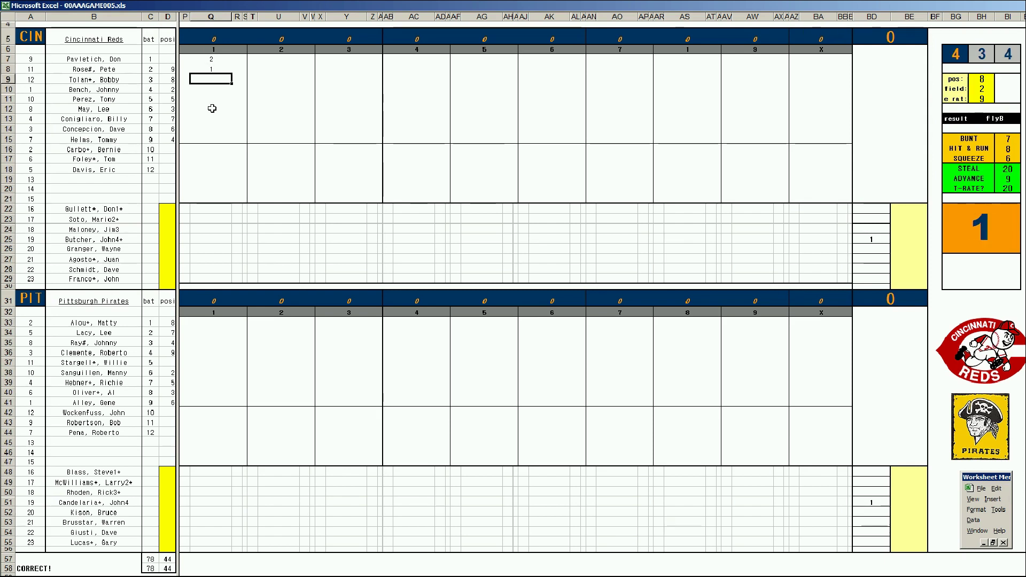
type("k")
key("Return")
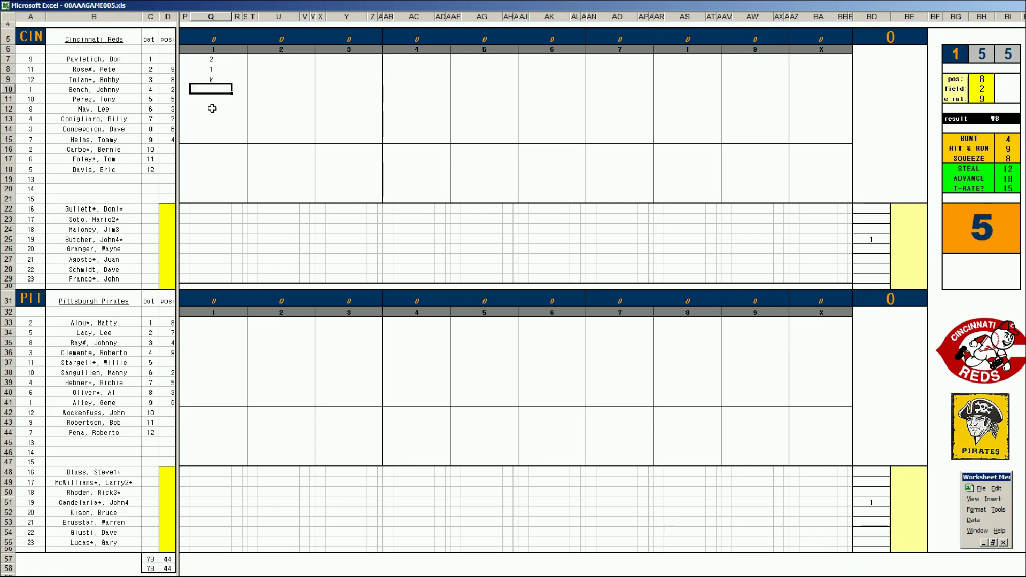
type("9")
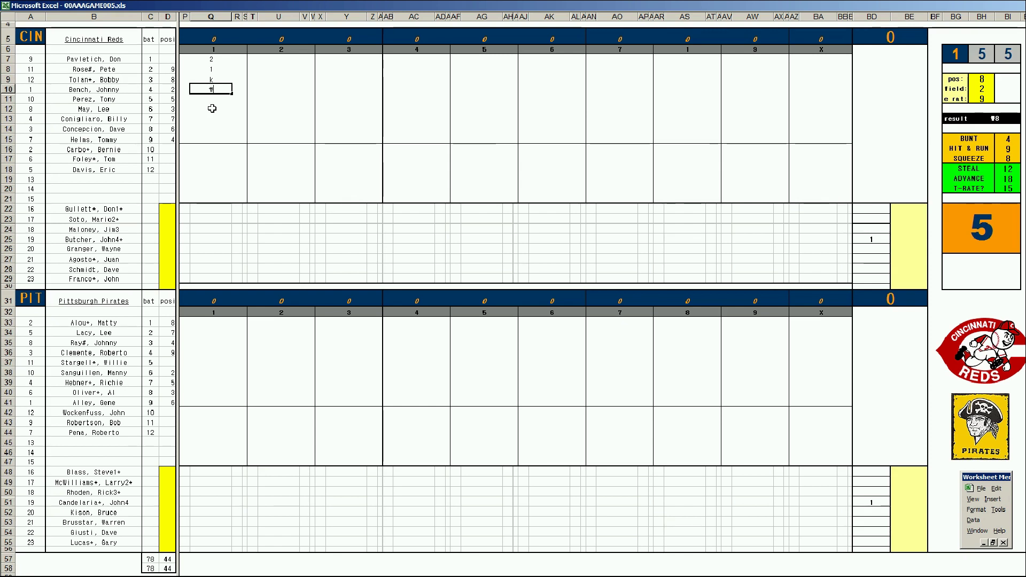
type("w8")
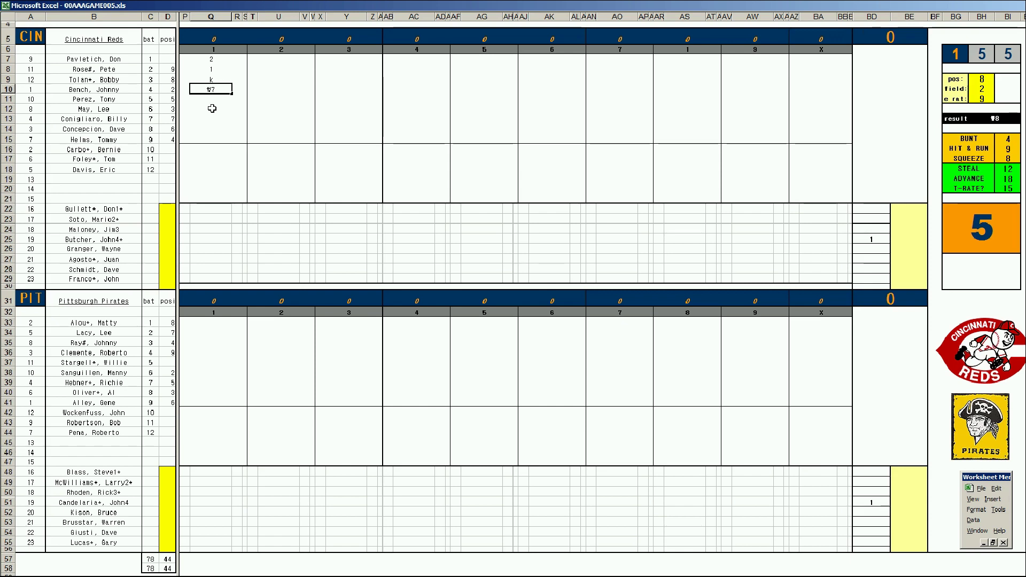
Step: Log the third Reds batter, mark the run in P7, and record the third out
key("Return")
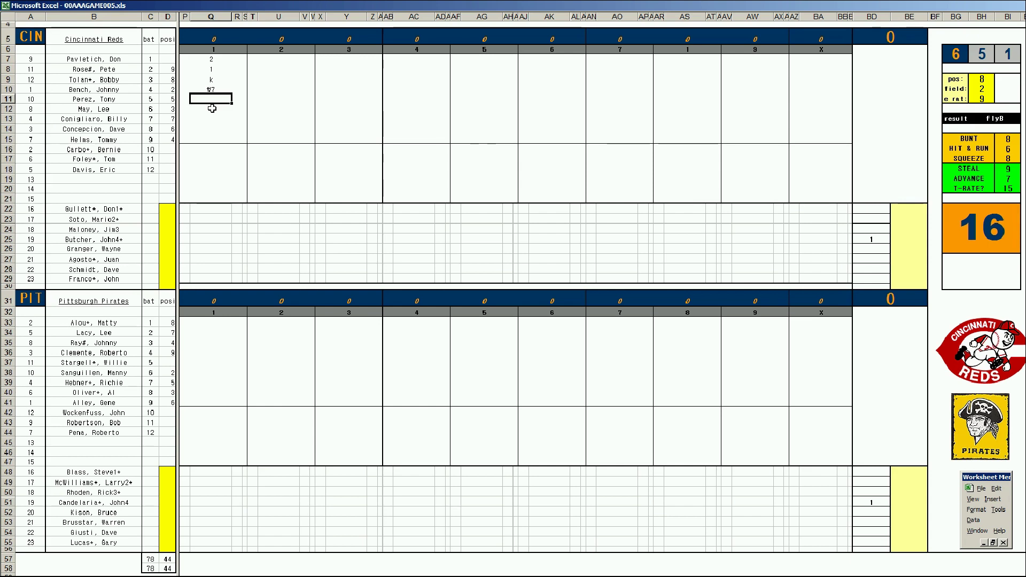
type("1")
key("Return")
key("Left")
key("Up")
key("Up")
key("Up")
key("Up")
type("1")
key("Return")
key("Right")
key("Down")
key("Down")
key("Down")
key("Down")
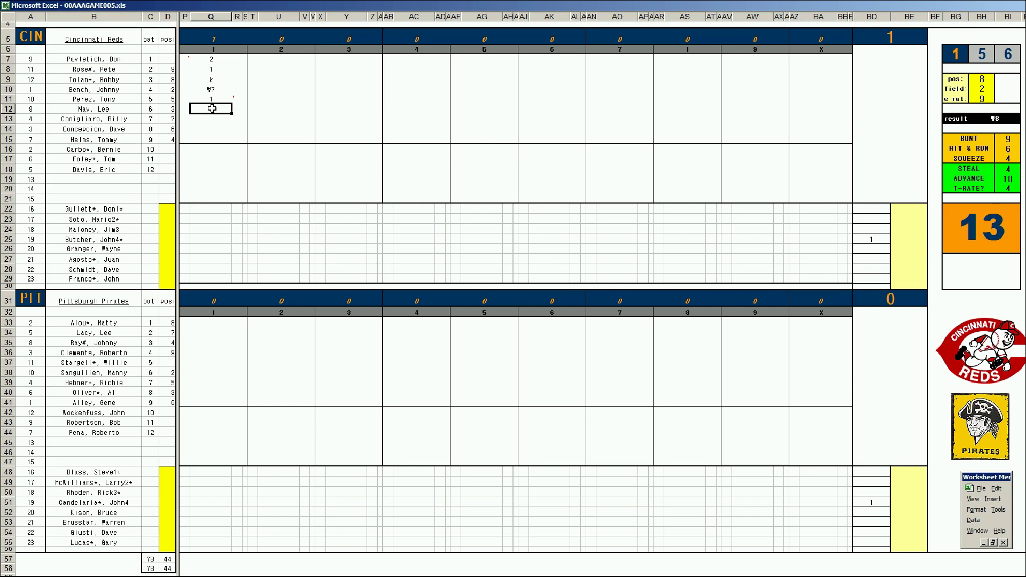
type("w8")
left_click(208, 322)
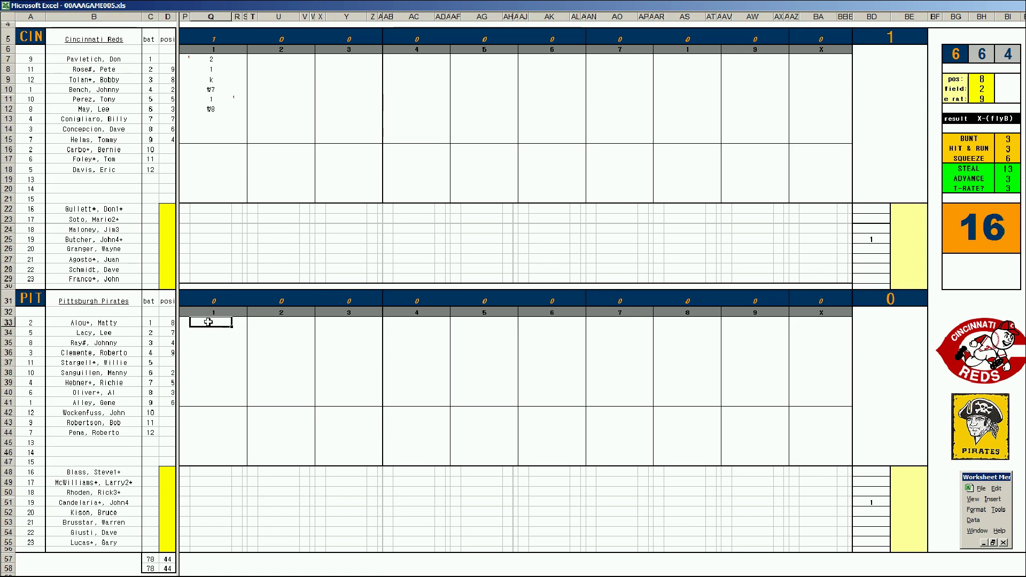
type("2")
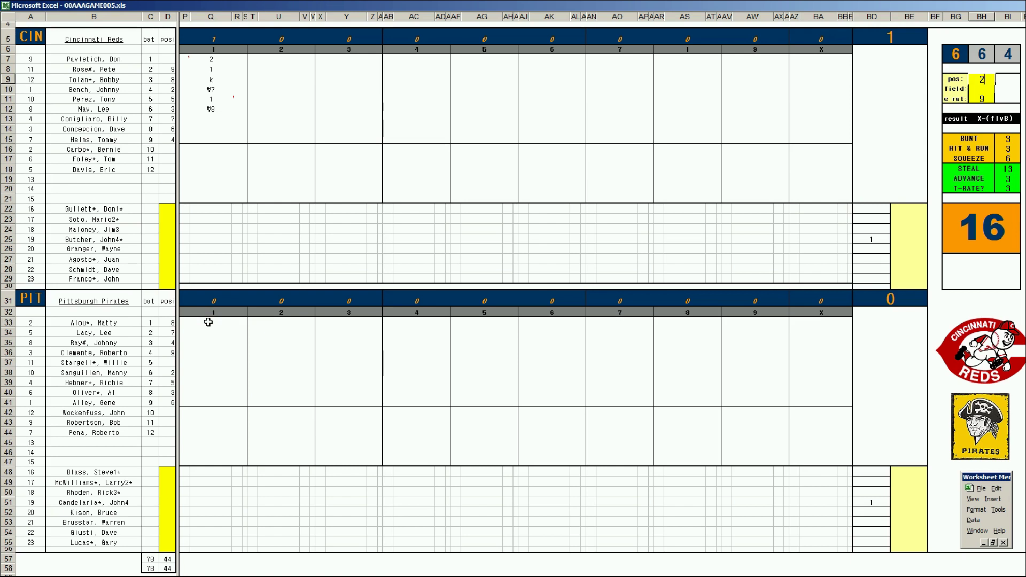
Step: Update the fielder position, field and error rating values
key("Return")
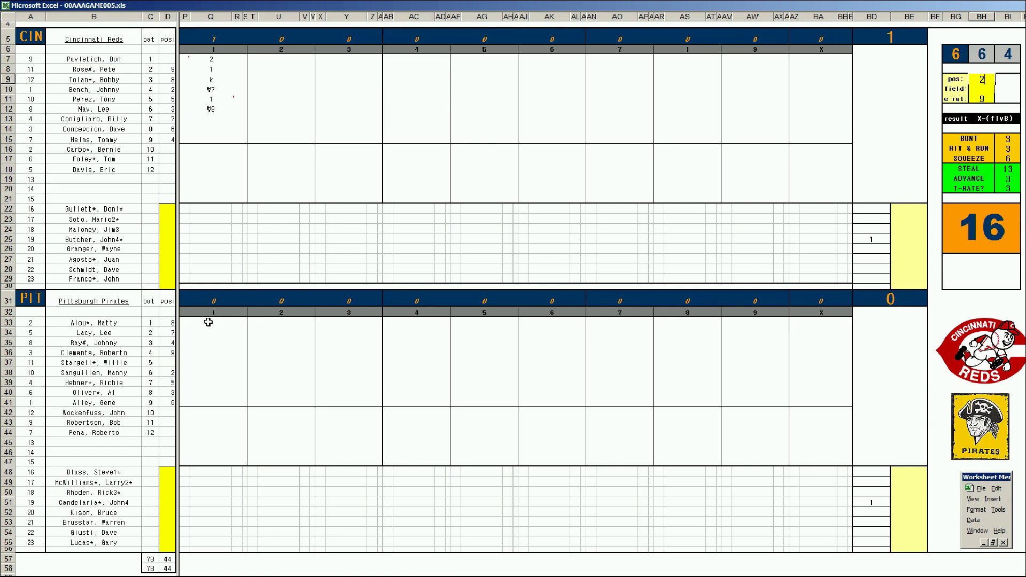
key("Return")
type("1")
key("Return")
type("7")
key("Return")
Step: Retire the Pirates' first three batters in order in inning 1
left_click(216, 322)
type("W2")
key("Return")
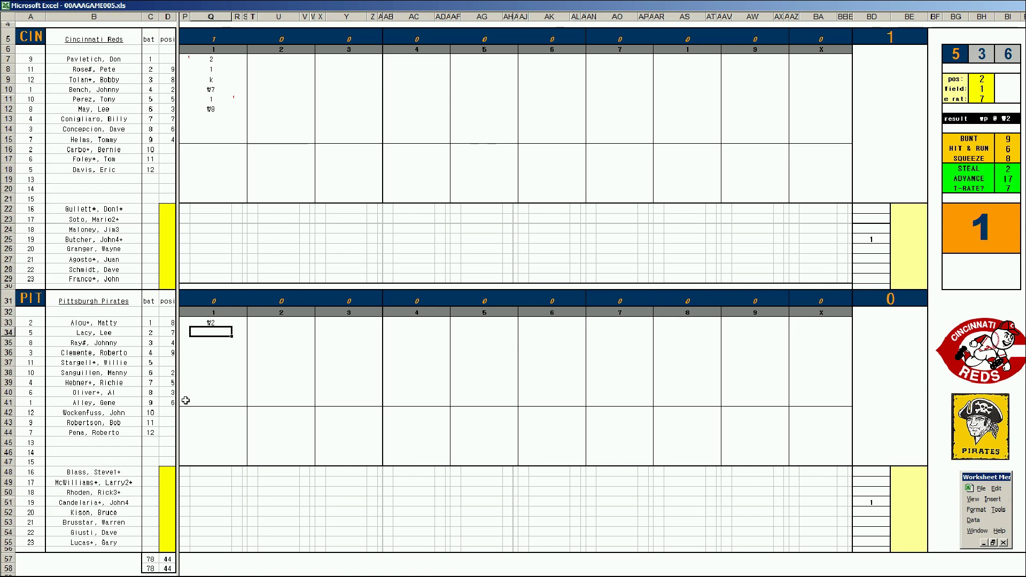
type("W8")
key("Return")
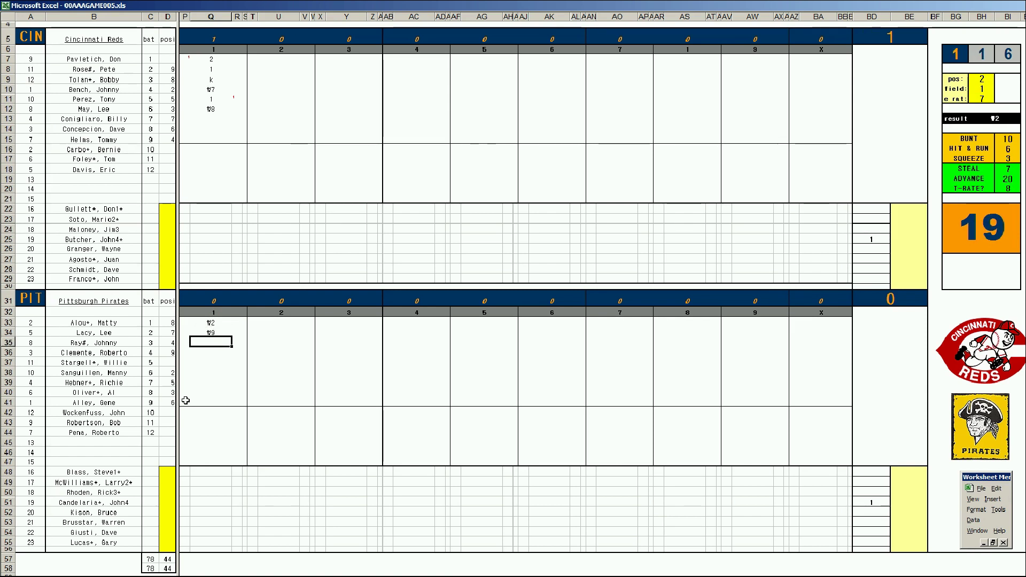
type("W33")
key("Return")
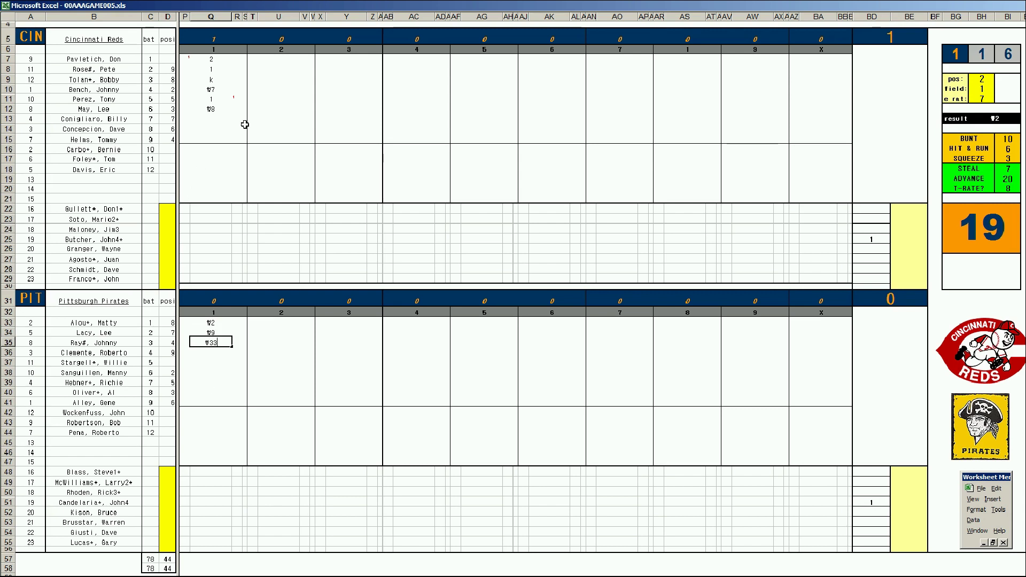
left_click(266, 119)
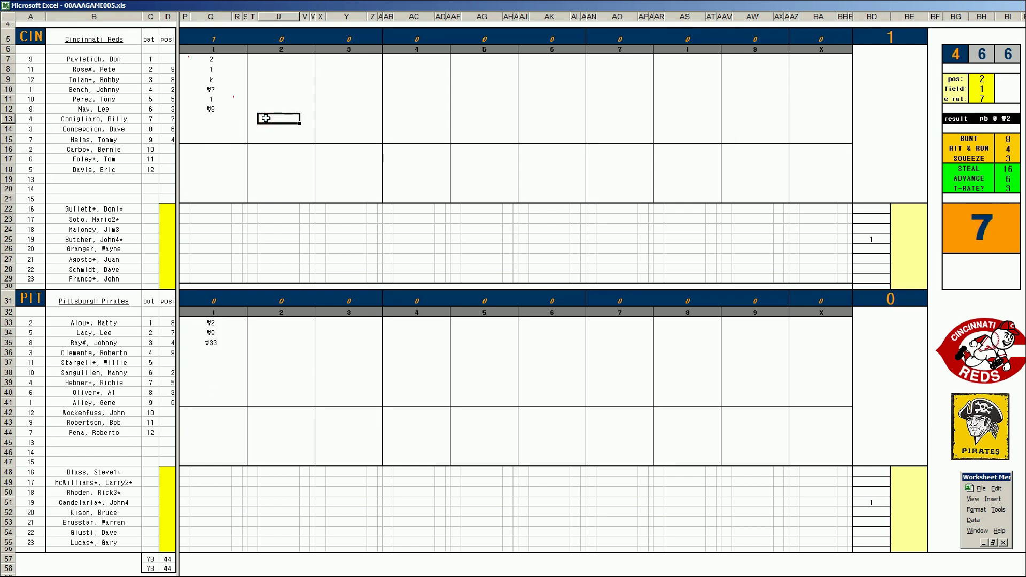
type("W4")
Step: Retire the Reds in order in inning 2, reroll, and update fielder ratings
key("Return")
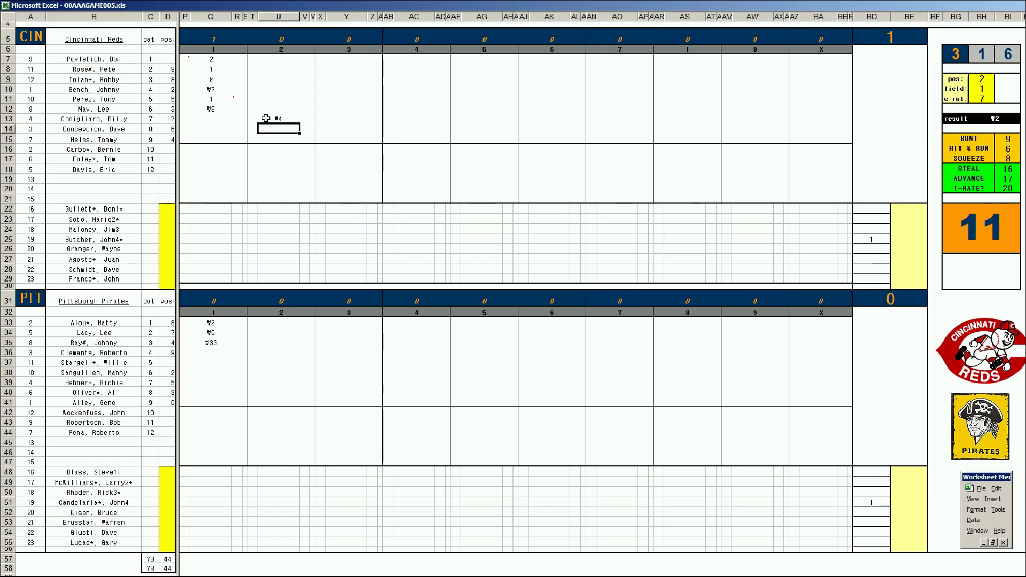
type("W4")
key("Return")
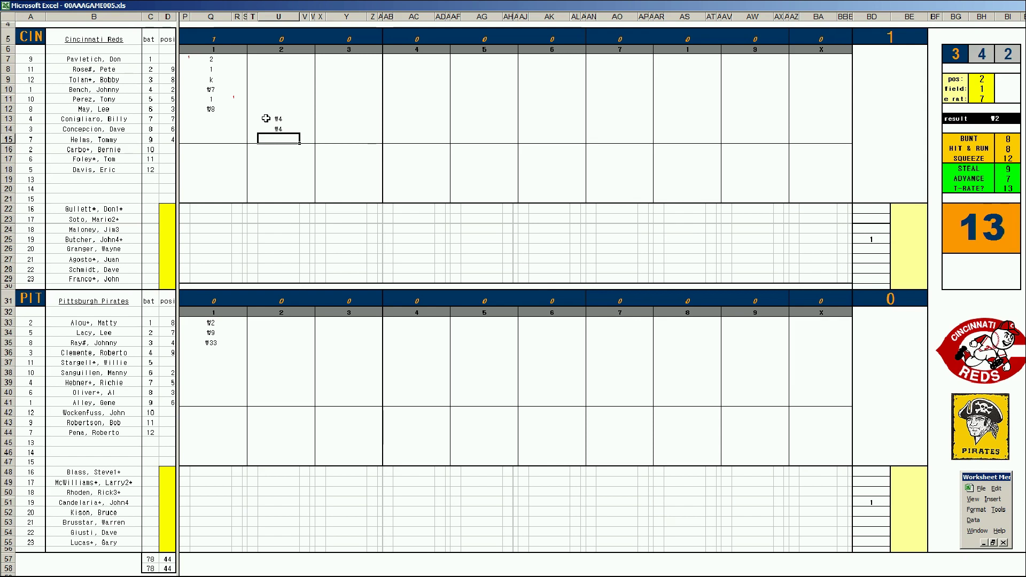
type("W63")
left_click(273, 355)
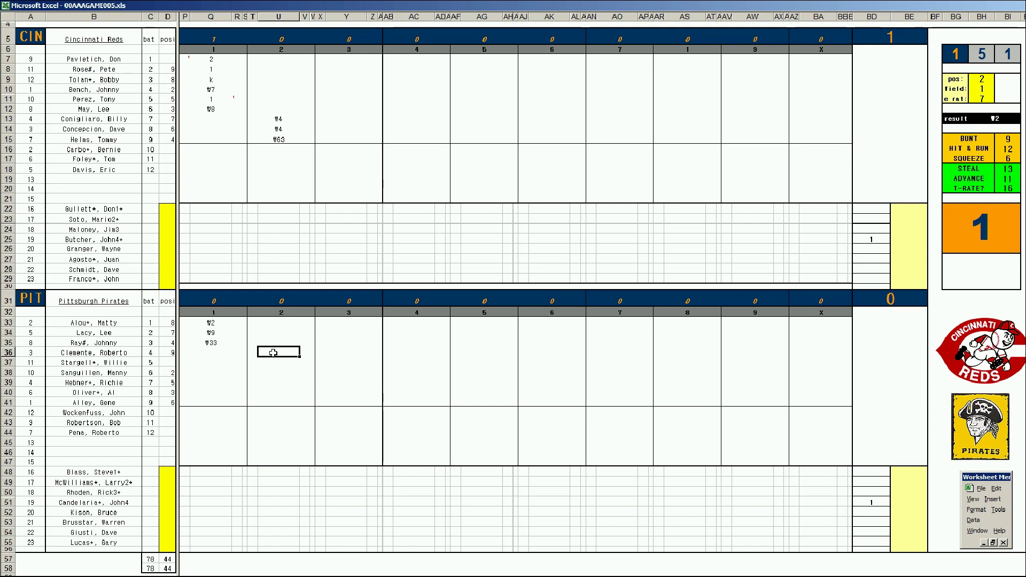
key("Return")
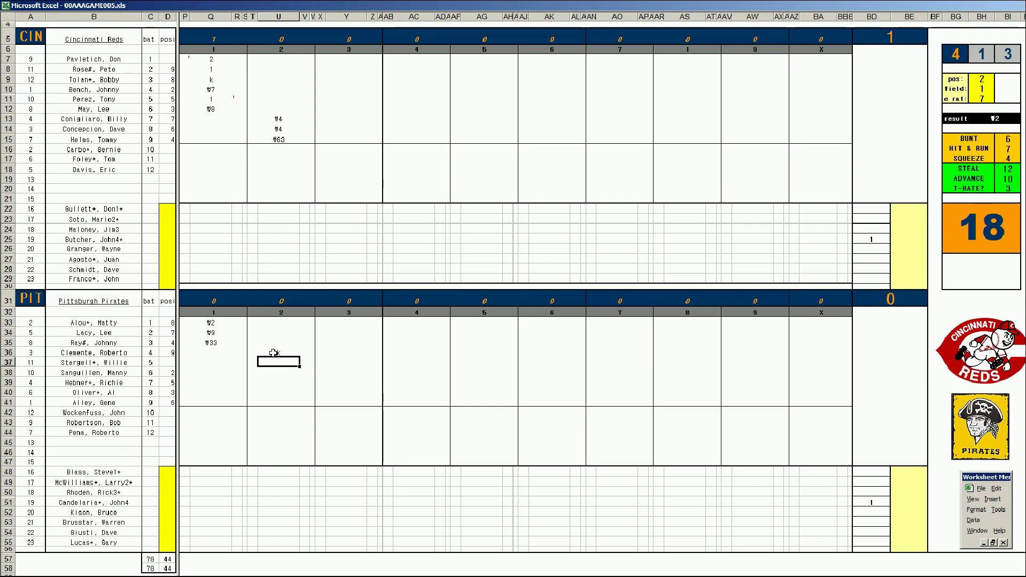
key("F9")
type("6")
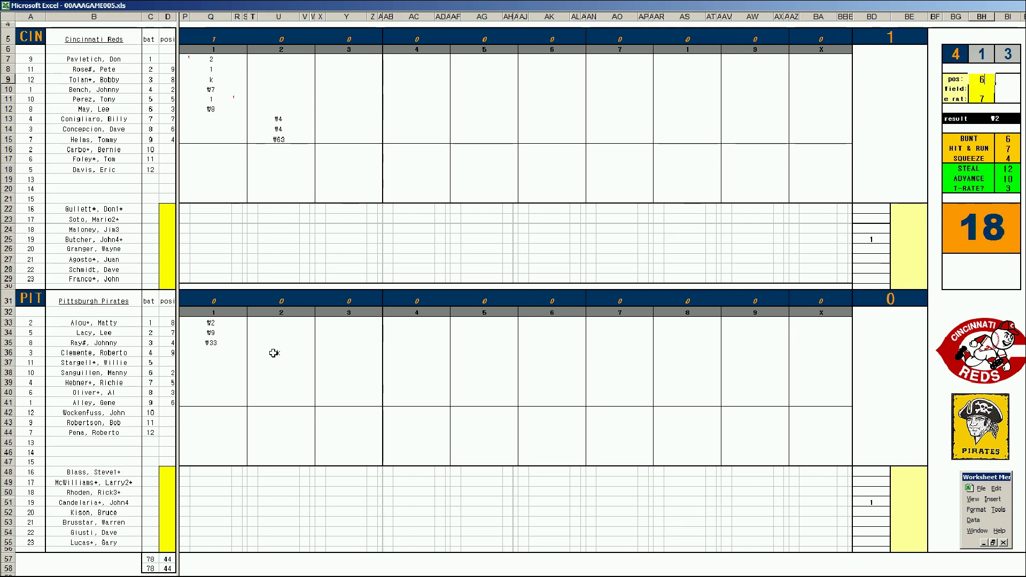
key("Return")
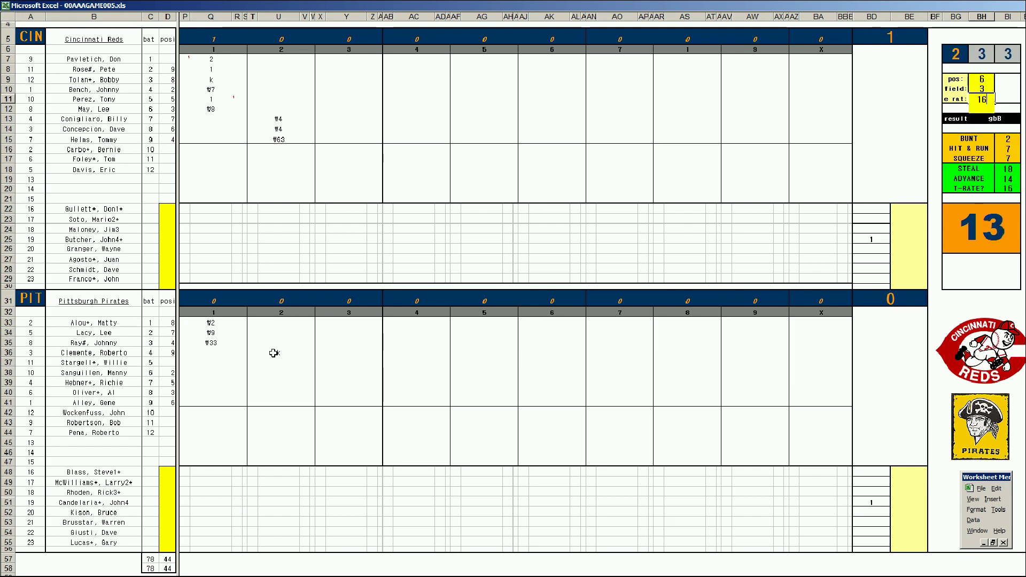
key("Return")
type("k")
Step: Record two Pirates singles and update the fielder rating values
left_click(263, 364)
type("1")
key("Return")
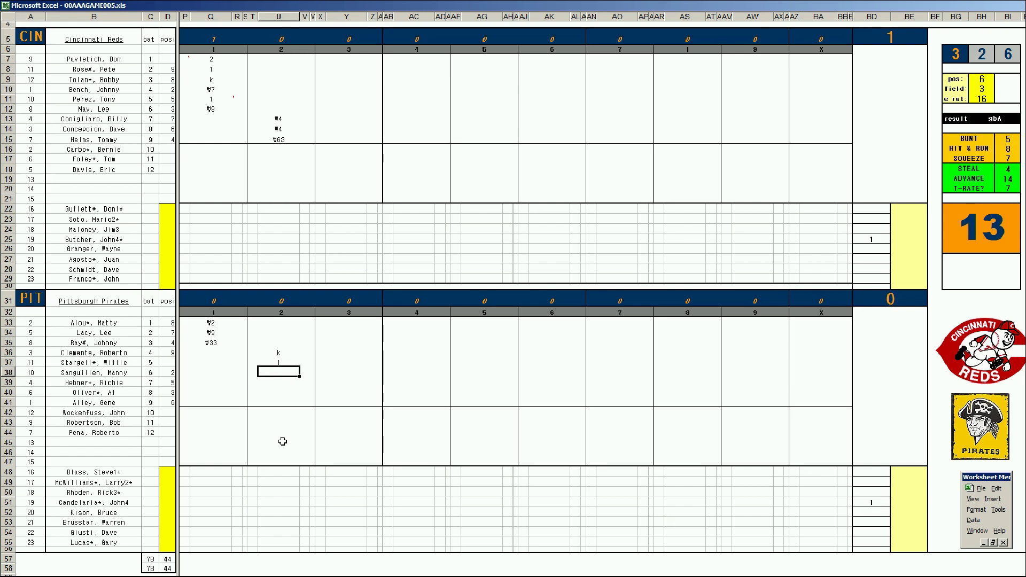
type("1")
key("Return")
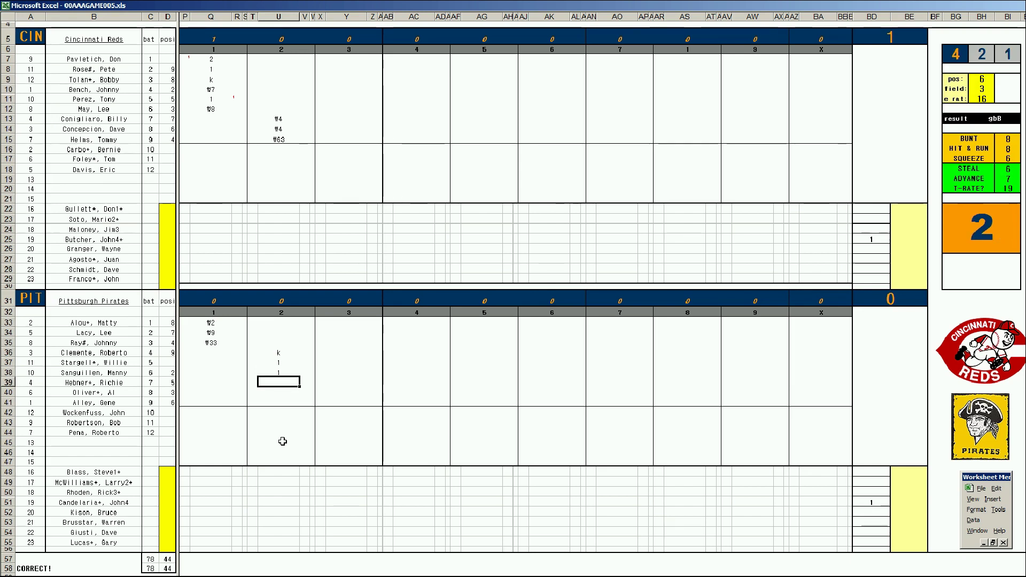
key("ctrl+Home")
type("9")
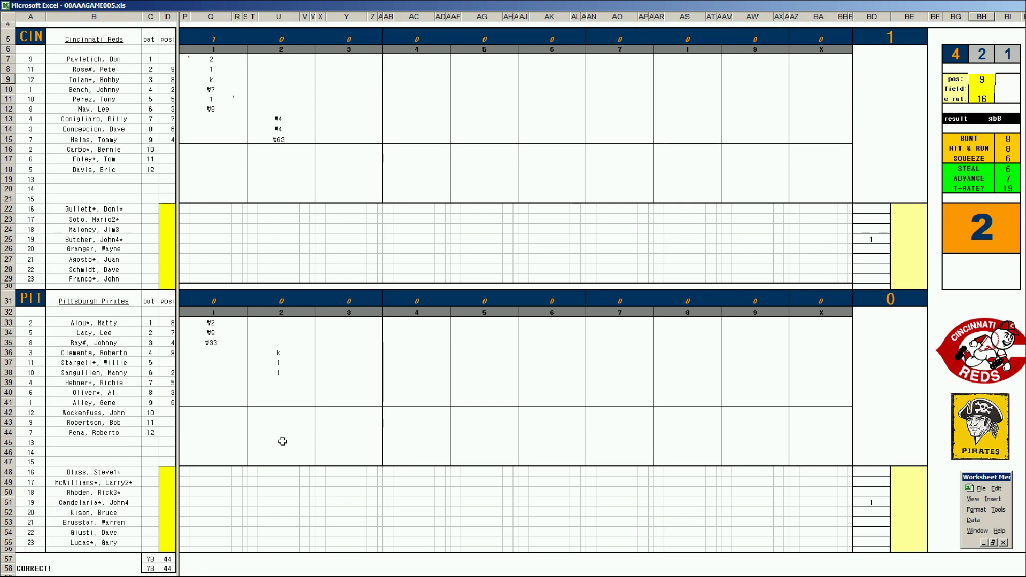
key("Return")
type("1")
key("Return")
type("4")
key("Return")
Step: Record the Pirates' W9 out and a strikeout to end inning 2
left_click(280, 383)
type("W9")
key("Return")
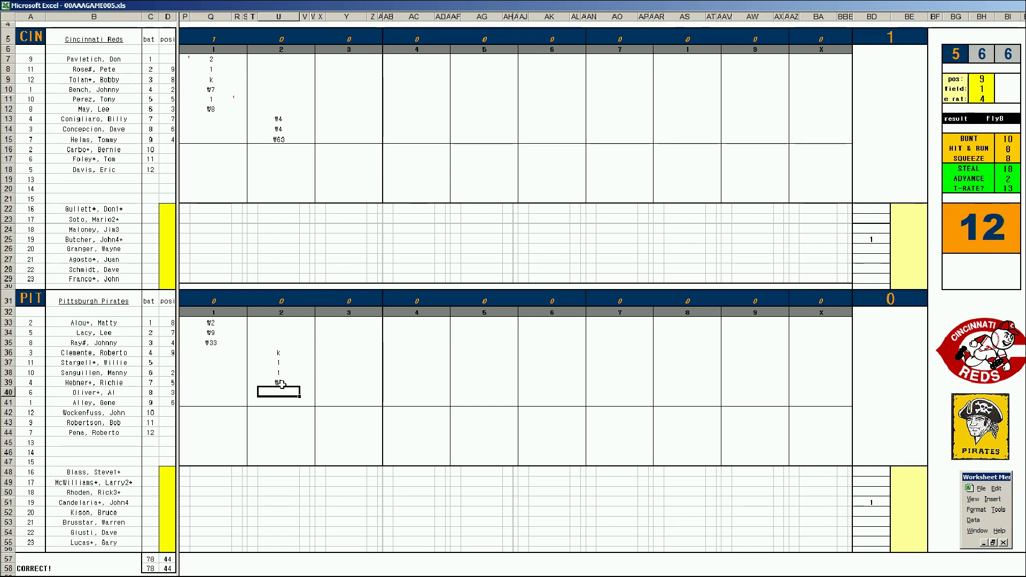
type("k")
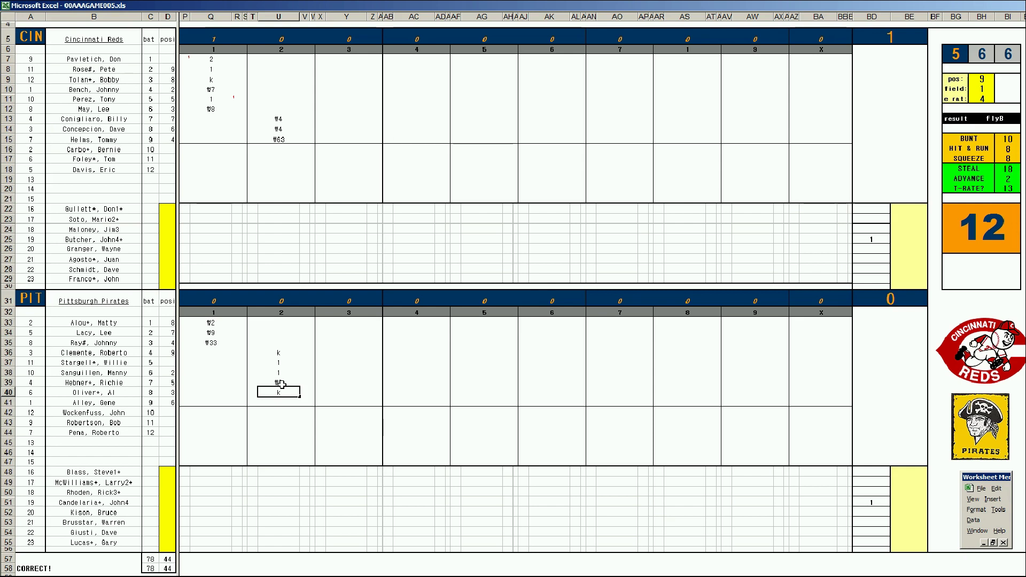
left_click(346, 60)
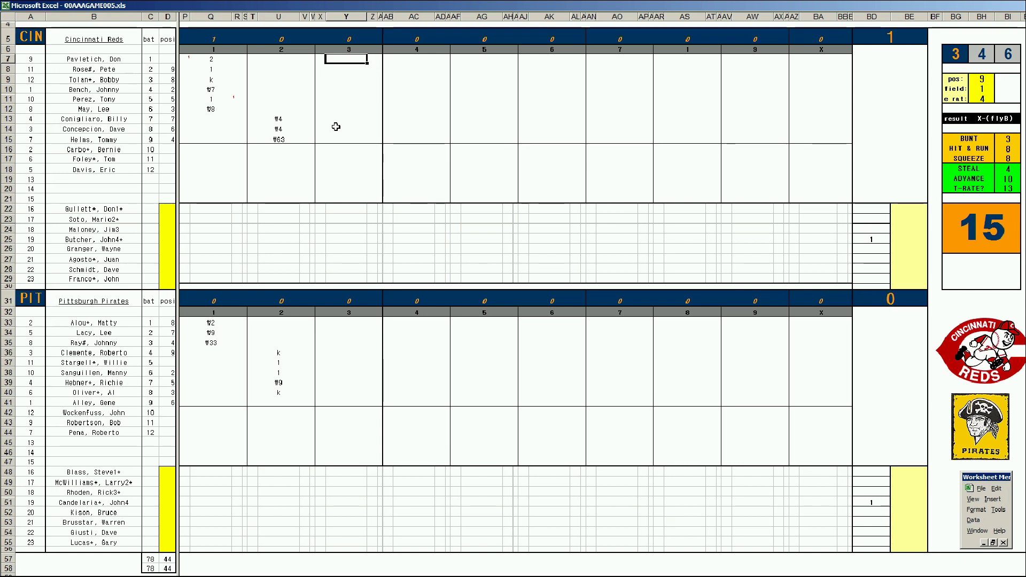
type("1")
Step: Log the Reds' single, W4 out, strikeout and 4, with run ticks in X7 and X10
key("Return")
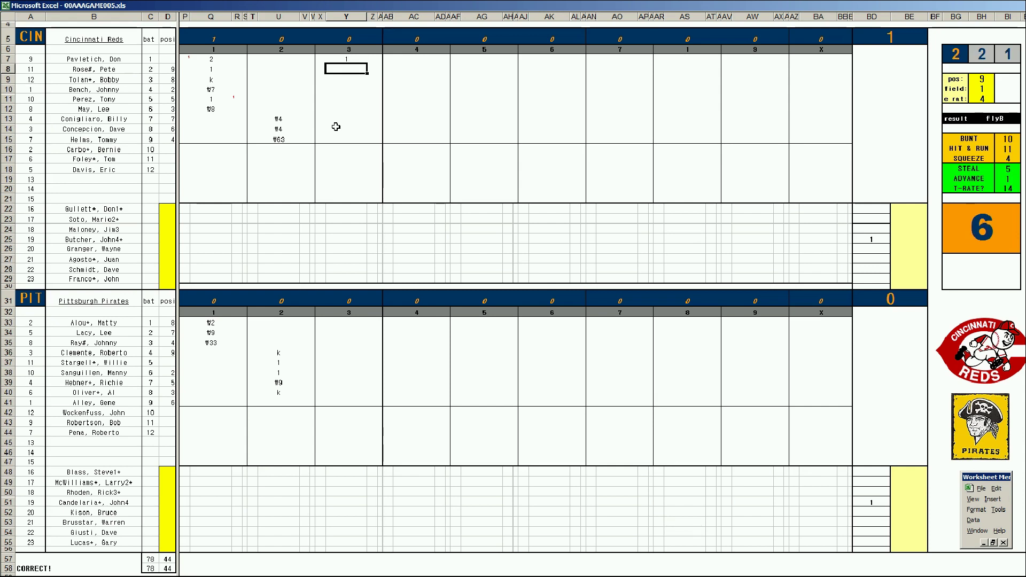
type("W4")
key("Return")
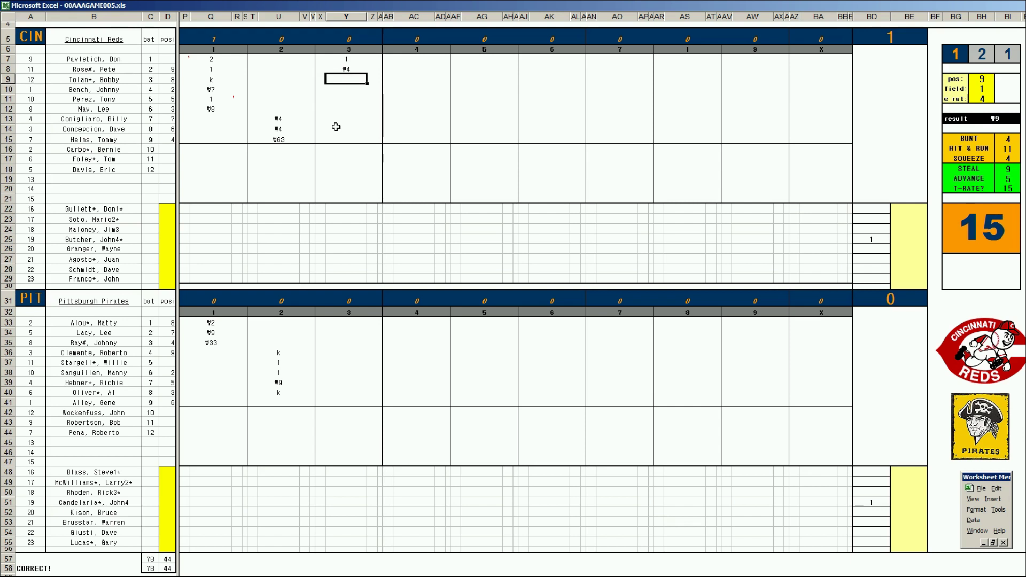
type("k")
key("Return")
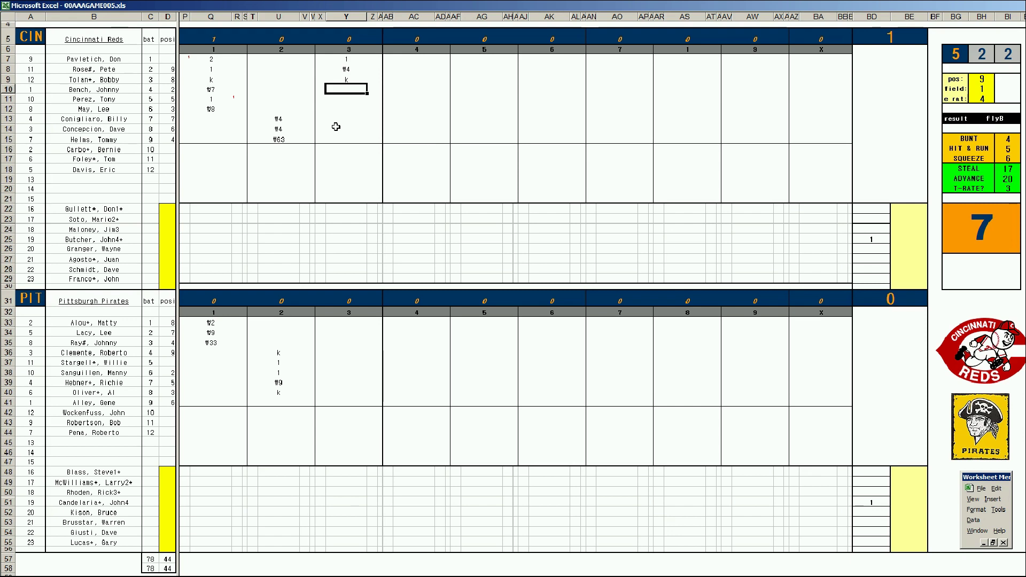
type("4")
key("Return")
key("Up")
key("Up")
key("Up")
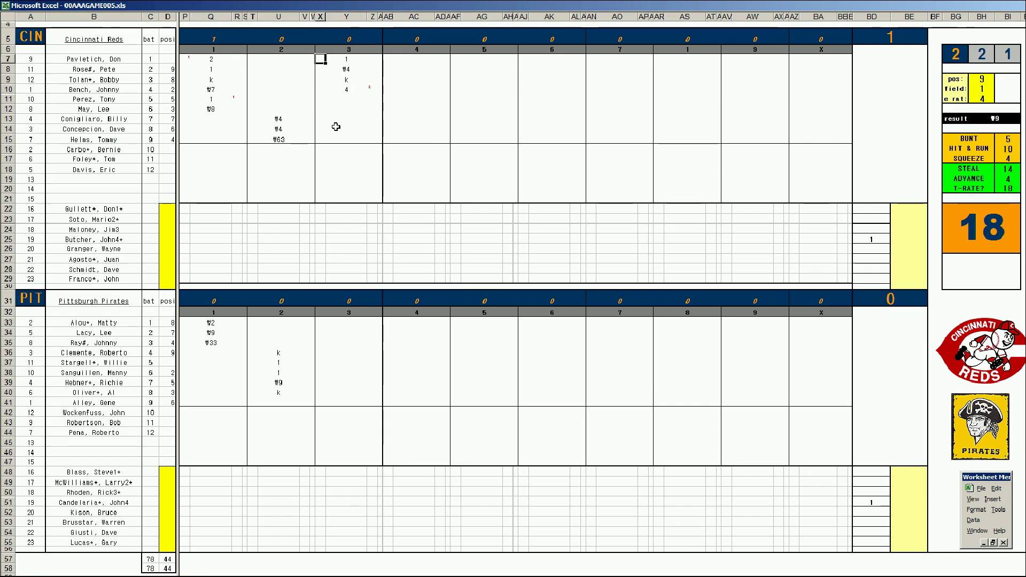
type("1")
key("Return")
key("Down")
key("Down")
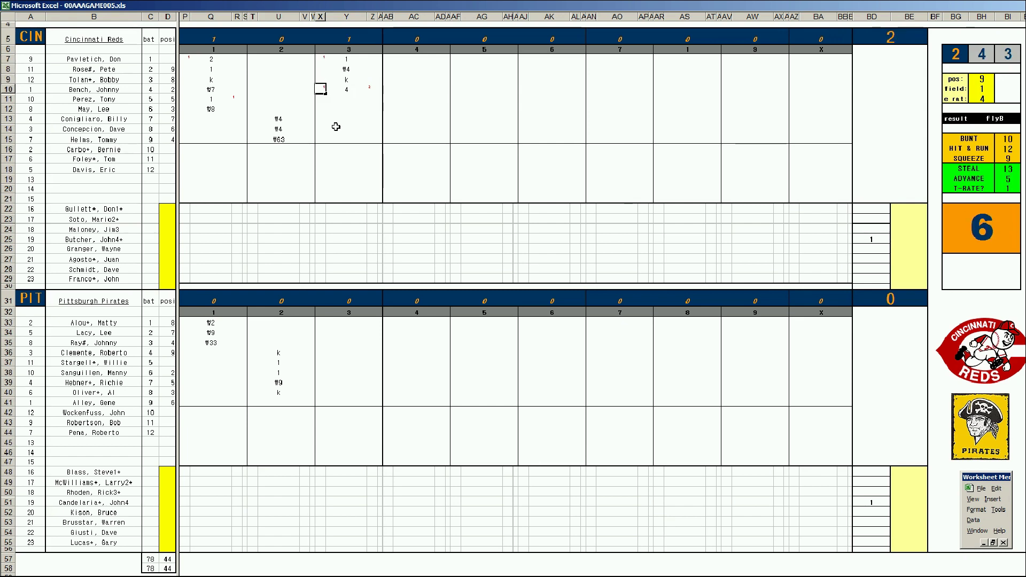
type("4")
key("Return")
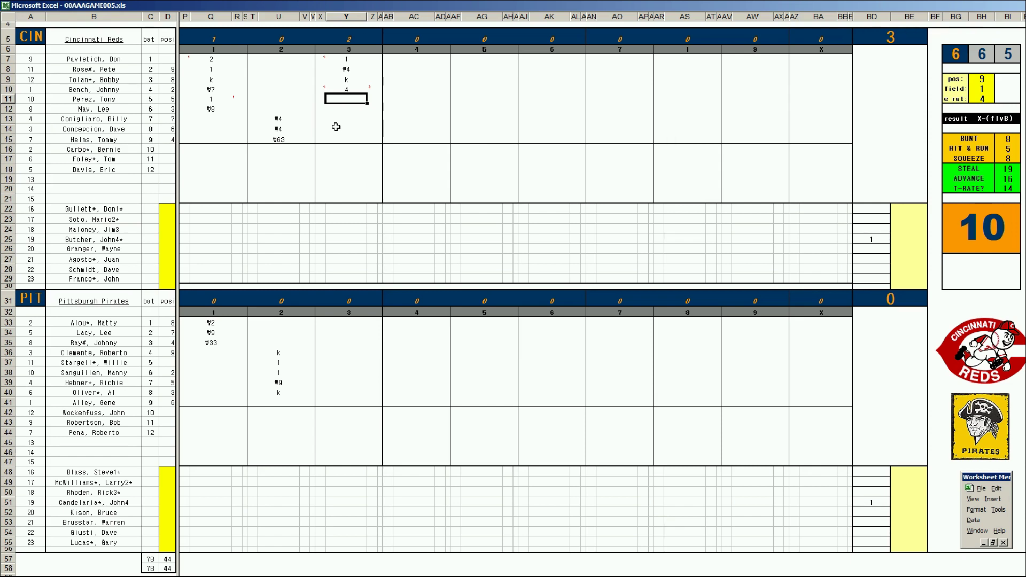
Step: Set fielder position 7 and field 3 in the dice panel, then enter ₩7 for the fifth batter
key("7")
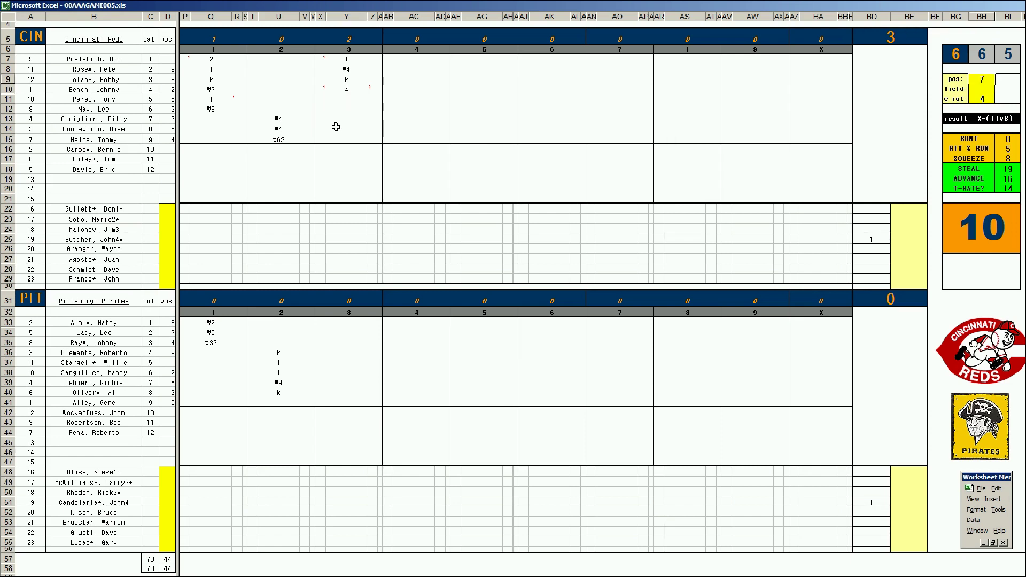
key("Return")
type("3")
key("Return")
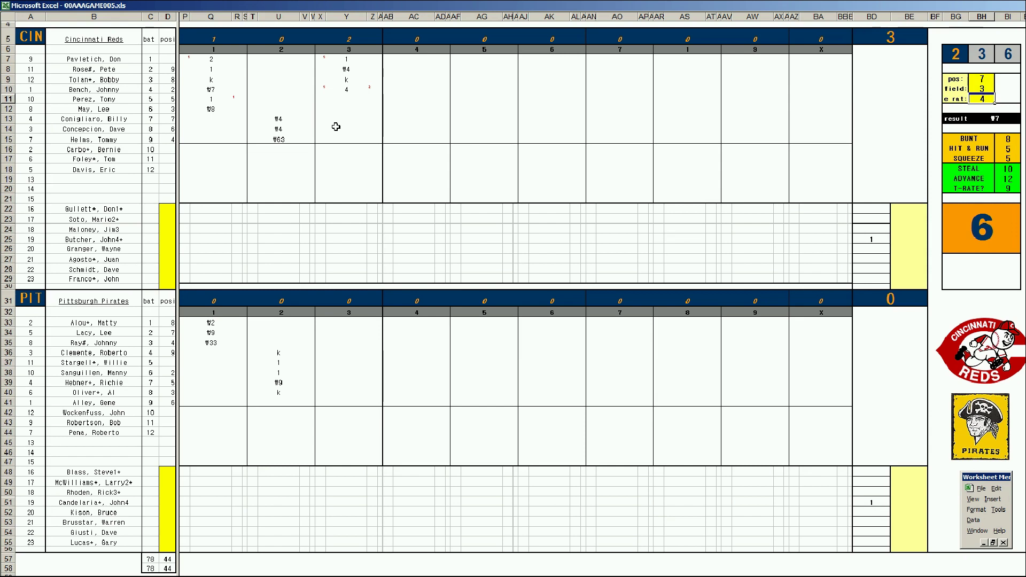
left_click(358, 99)
type("₩7")
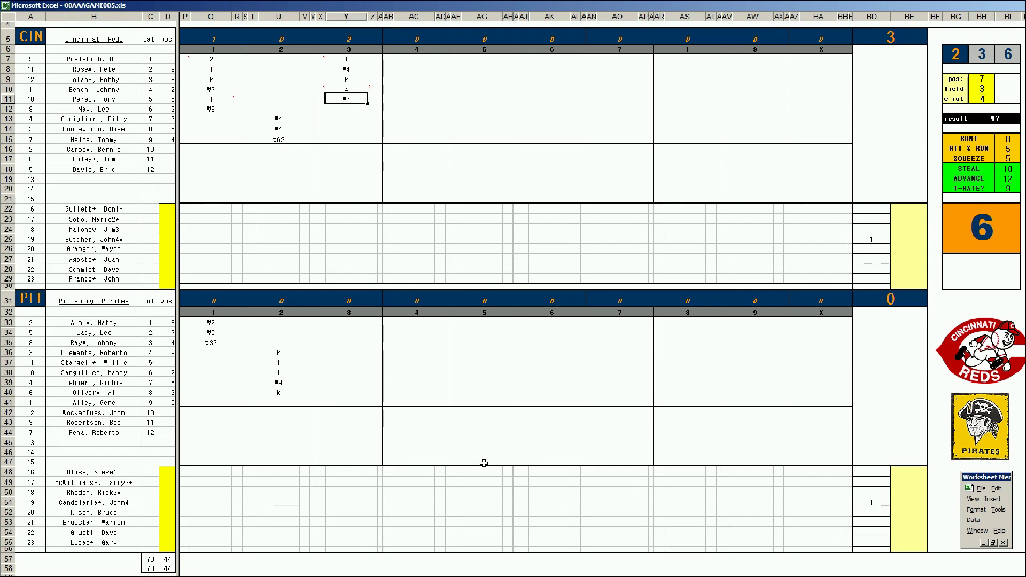
left_click(342, 402)
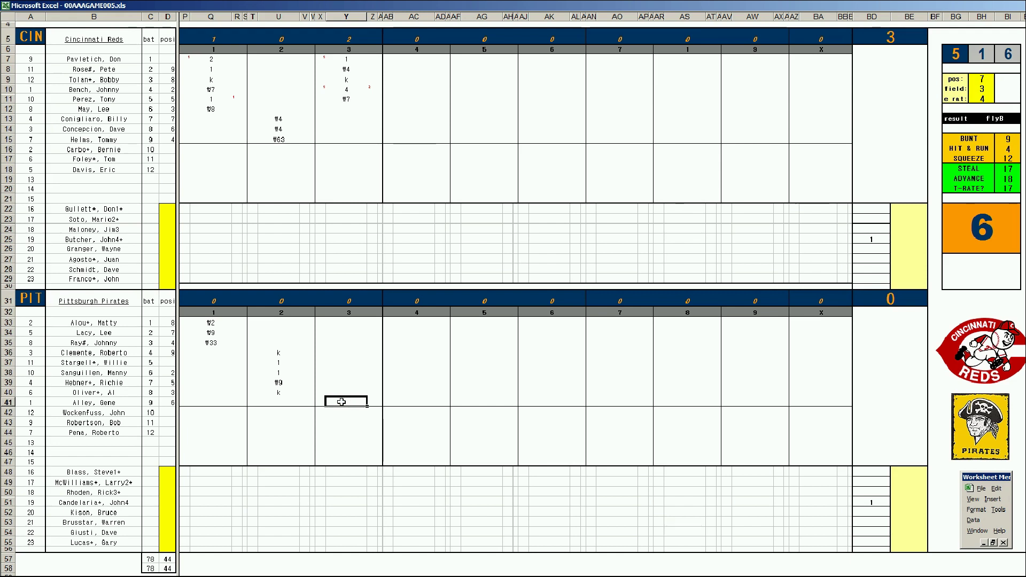
Step: Update the dice-panel ratings and record the Pirates ninth batter's ₩63 groundout
left_click(981, 80)
type("6")
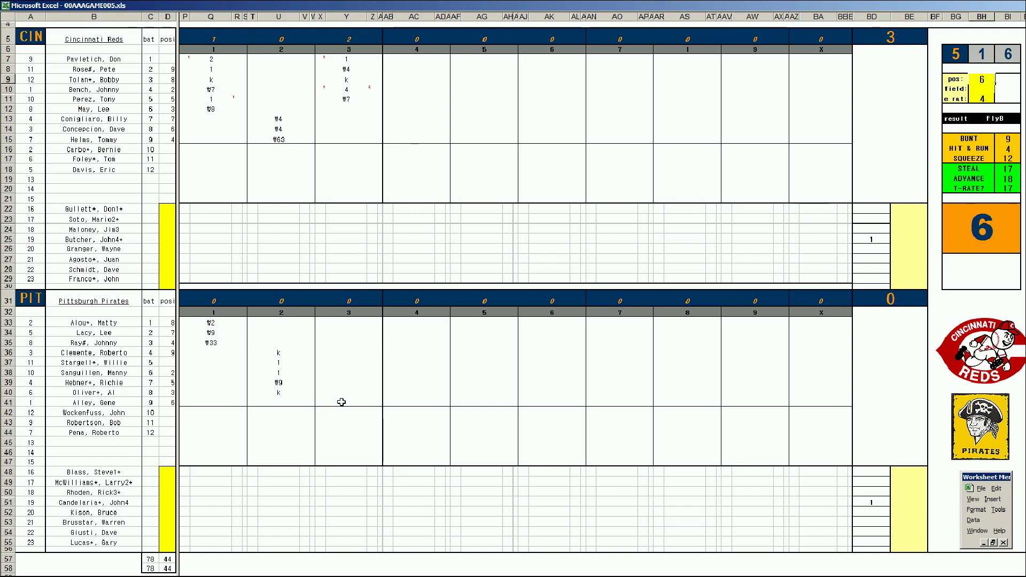
key("Return")
type("3")
key("Return")
type("16")
key("Return")
left_click(342, 401)
type("63")
key("Up")
key("Up")
key("Up")
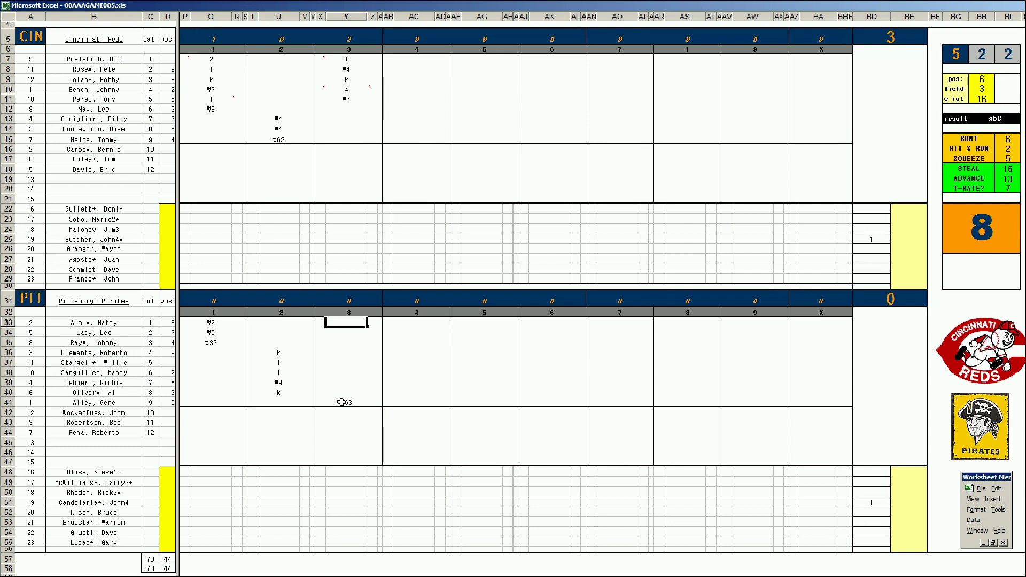
Step: Update the fielder ratings and record the Pirates leadoff batter's single
key("Tab")
type("8")
key("Return")
type("2")
key("Return")
type("9")
key("Return")
left_click(345, 322)
type("1")
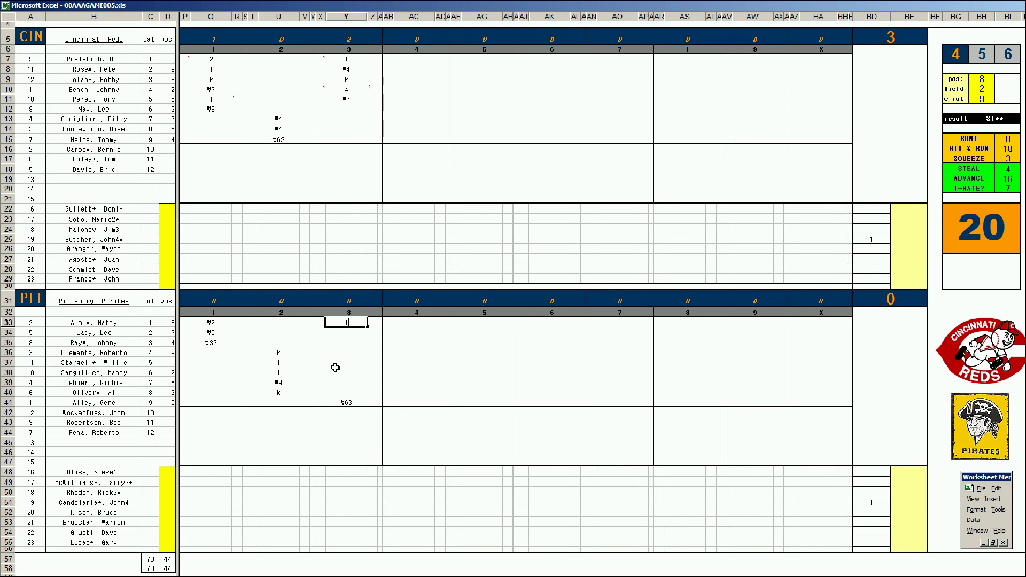
key("Return")
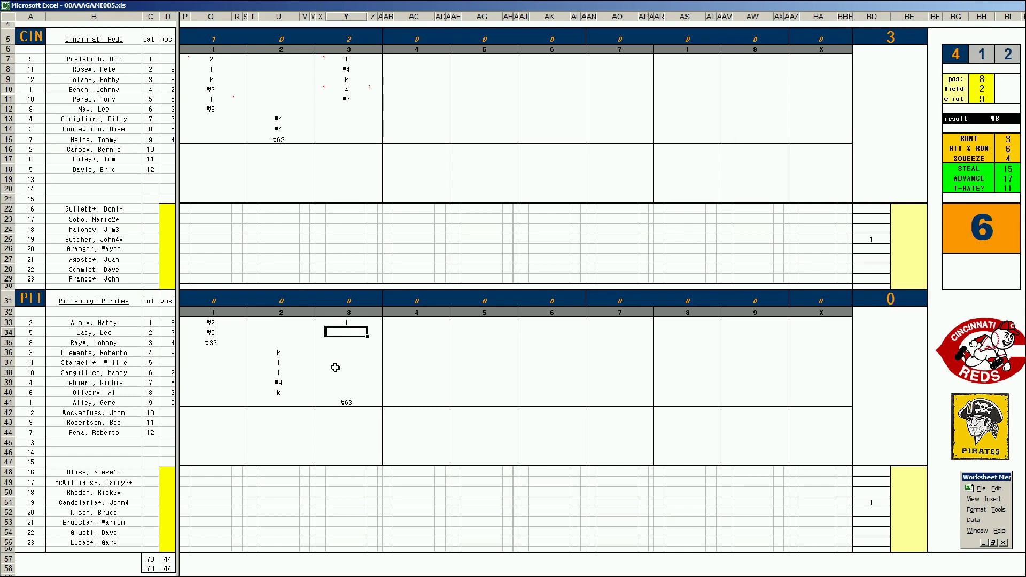
type("7")
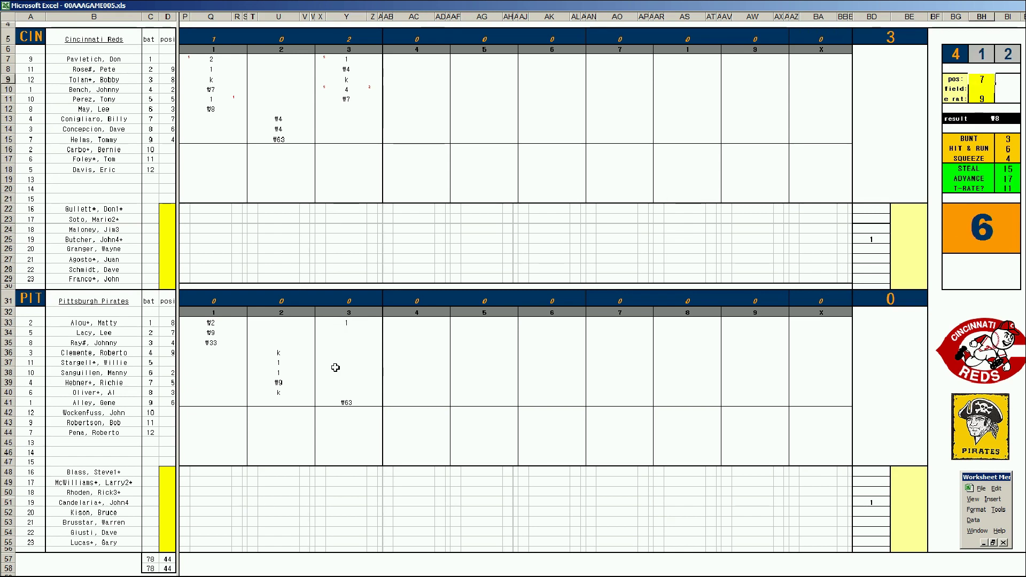
key("Return")
type("2")
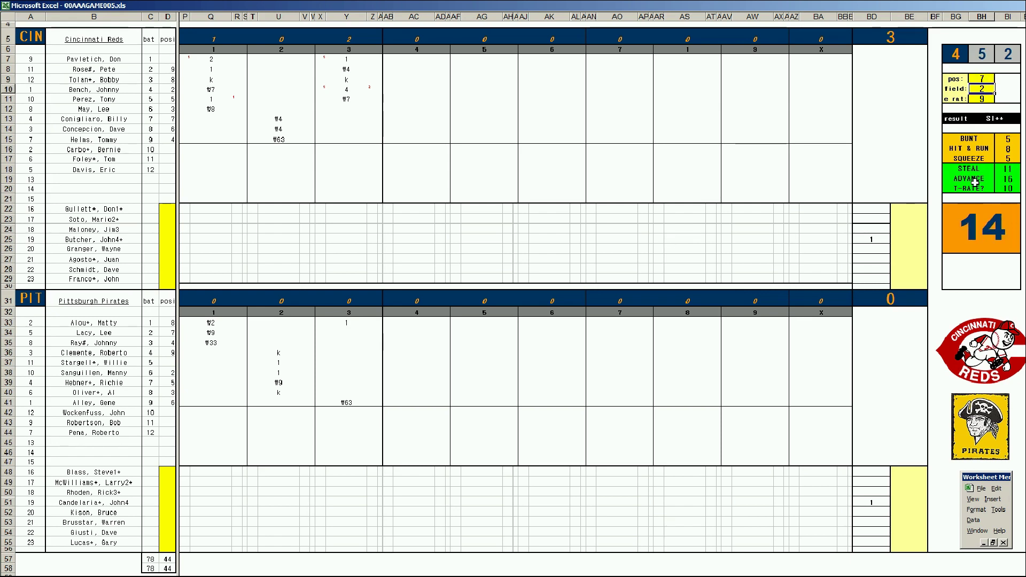
Step: Record the Pirates' singles and the run-scoring play that makes it 3–1
left_click(346, 332)
type("1")
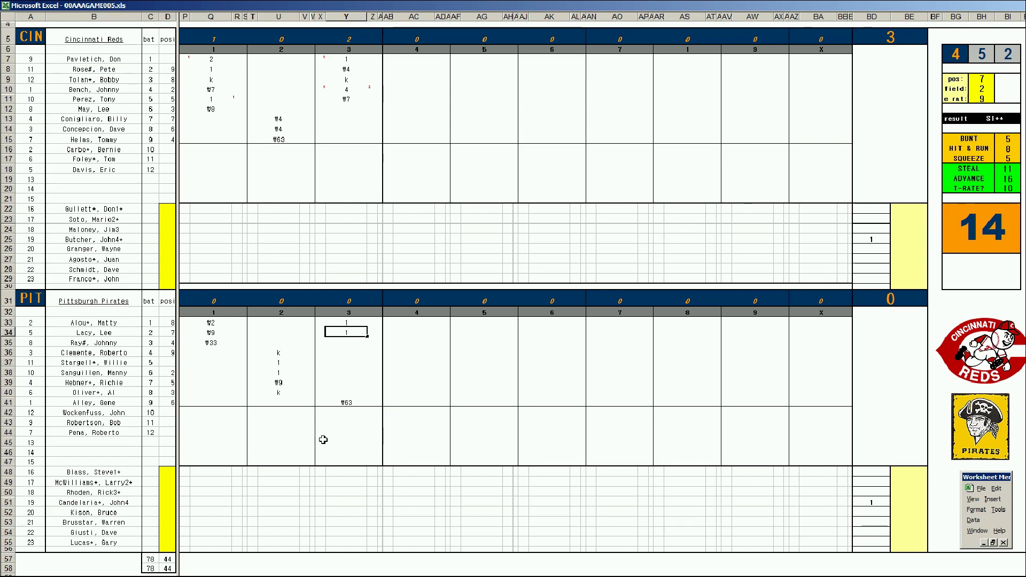
key("Return")
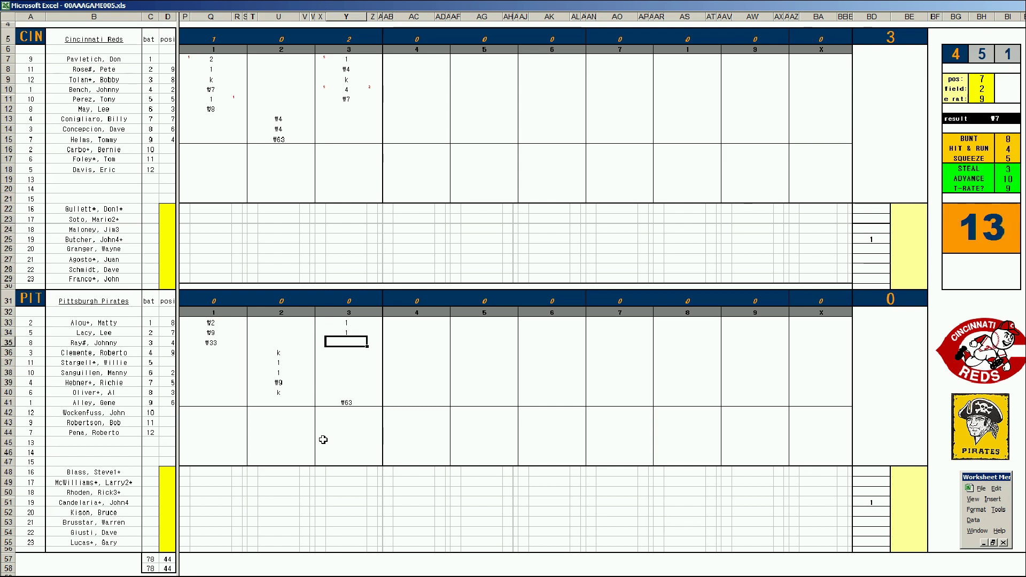
key("F9")
type("9")
key("Return")
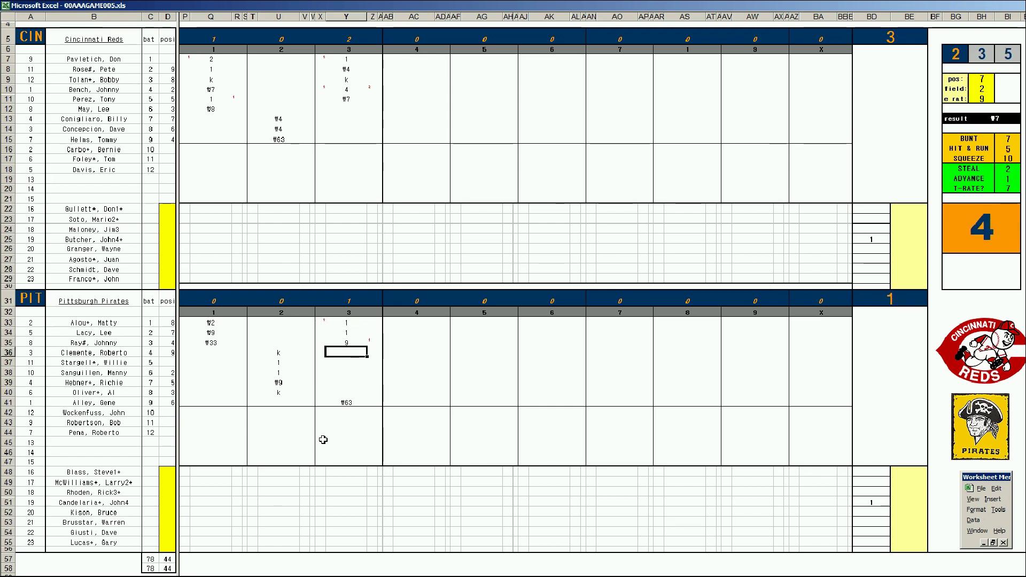
type("1")
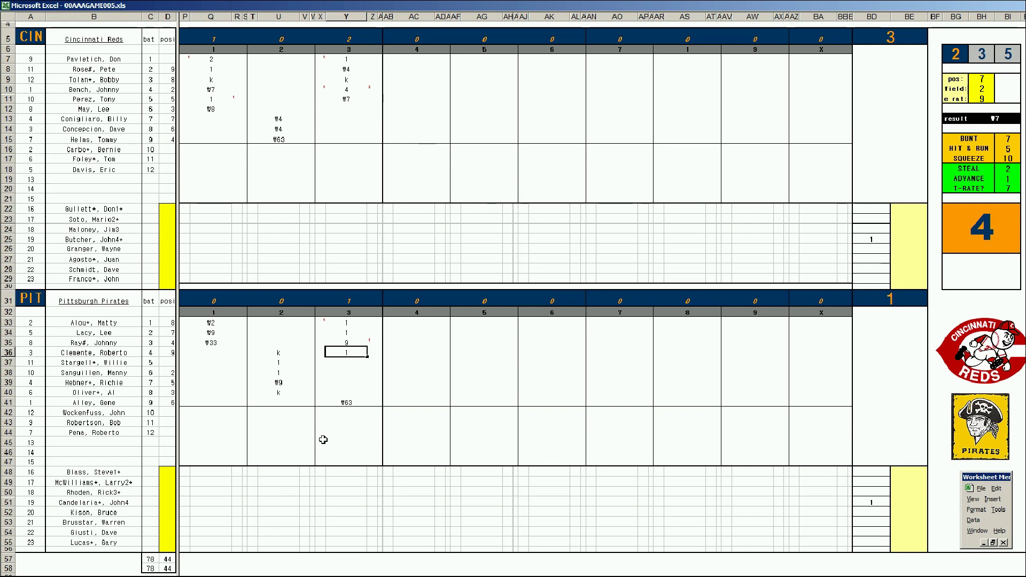
key("Return")
type("₩")
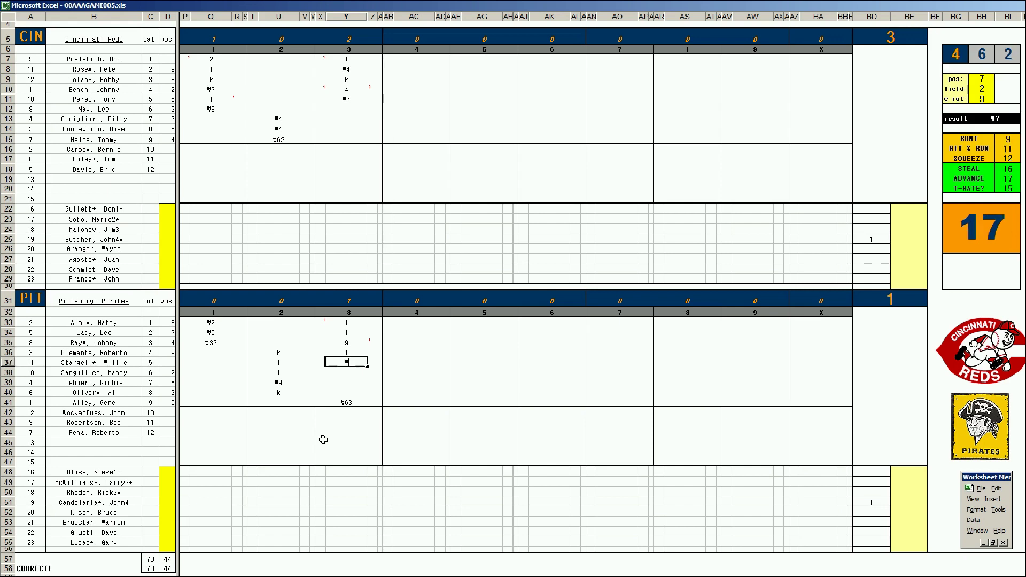
type("#4")
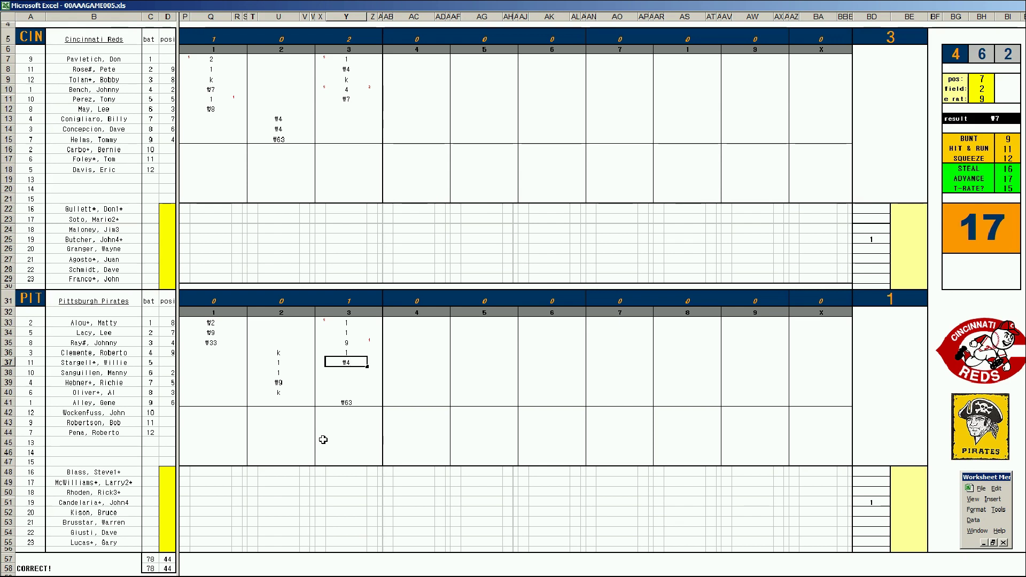
Step: Enter the Reds' fourth-inning results ₩8, ₩43, 1 and ₩6 for batters six through nine
left_click(414, 109)
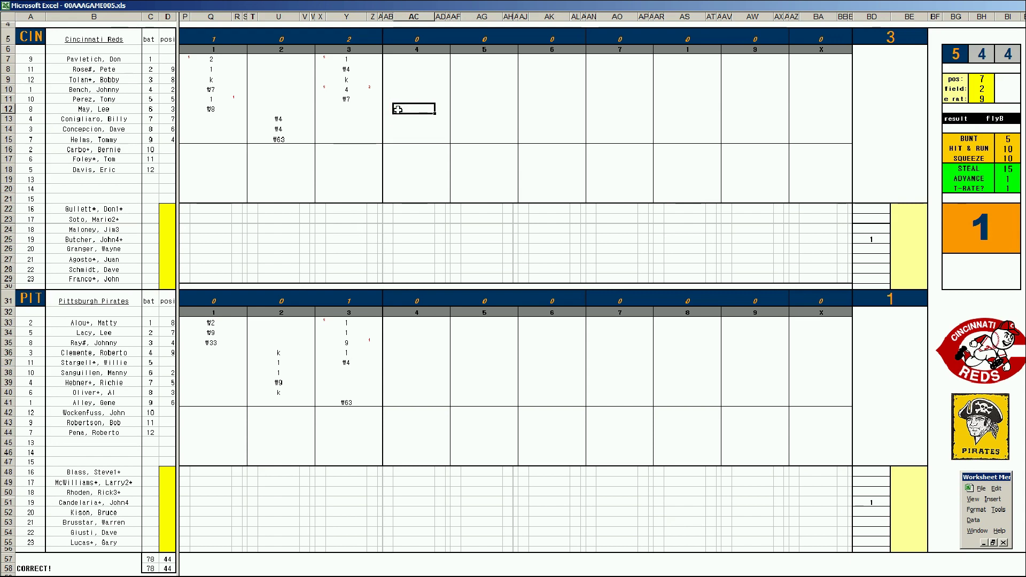
type("#8")
key("Return")
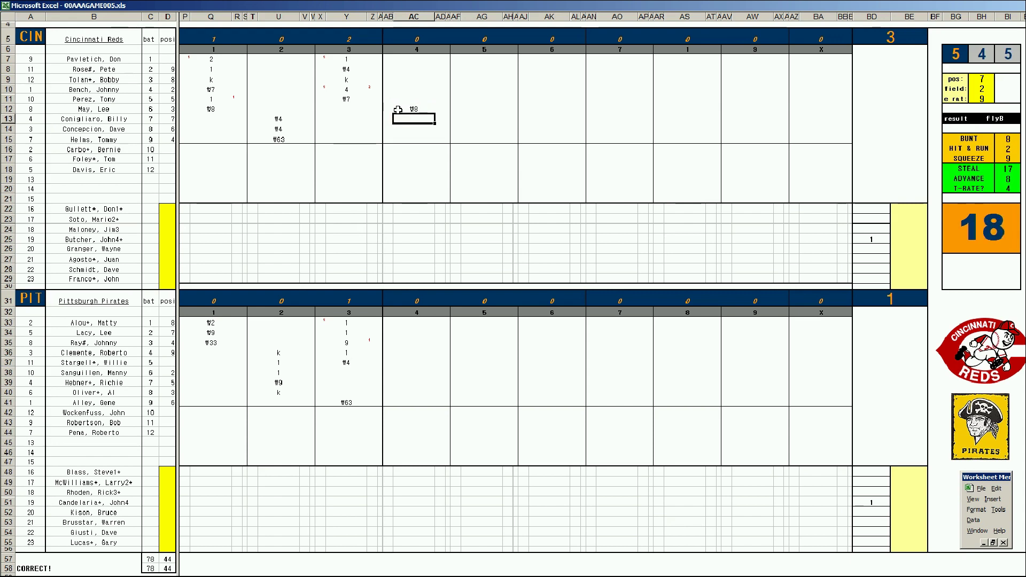
type("#43")
key("Return")
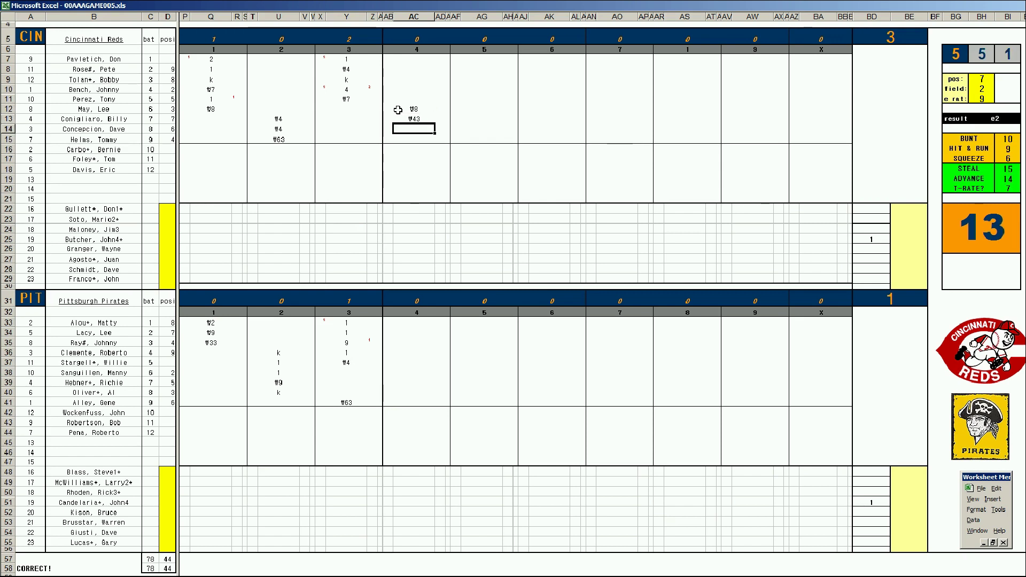
type("1")
key("ctrl+Return")
key("ctrl+Return")
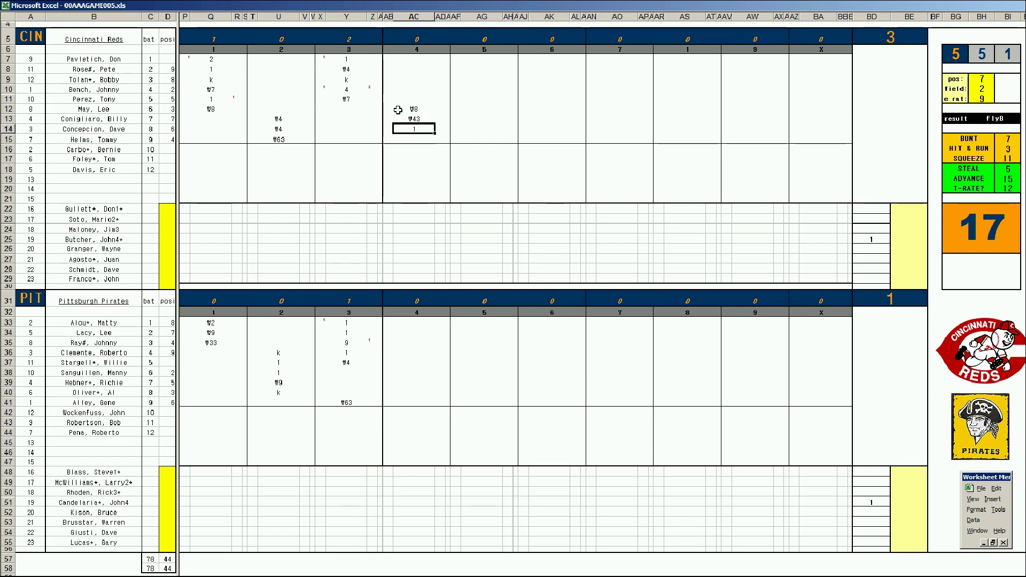
key("Right")
key("Right")
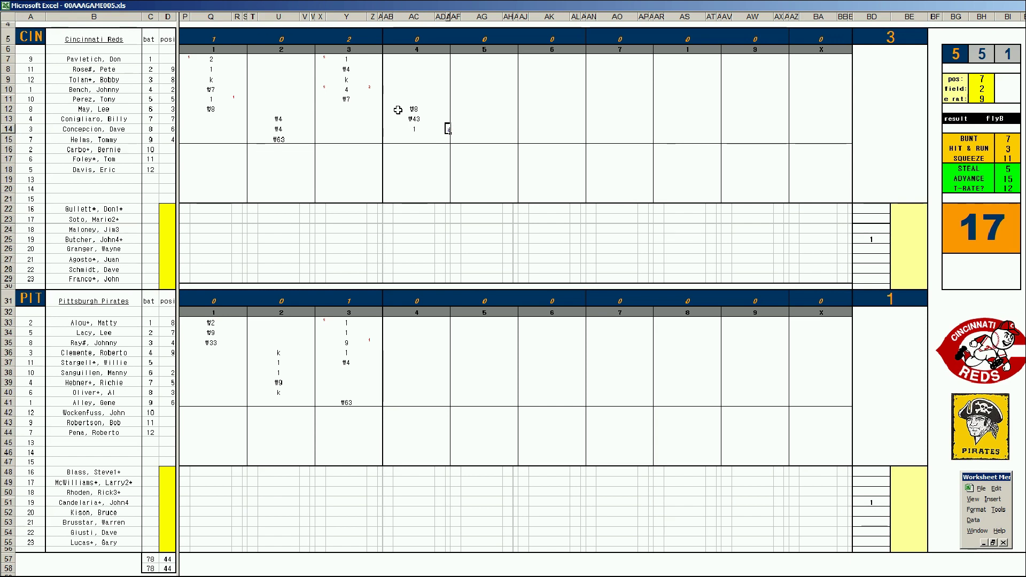
key("F9")
key("Return")
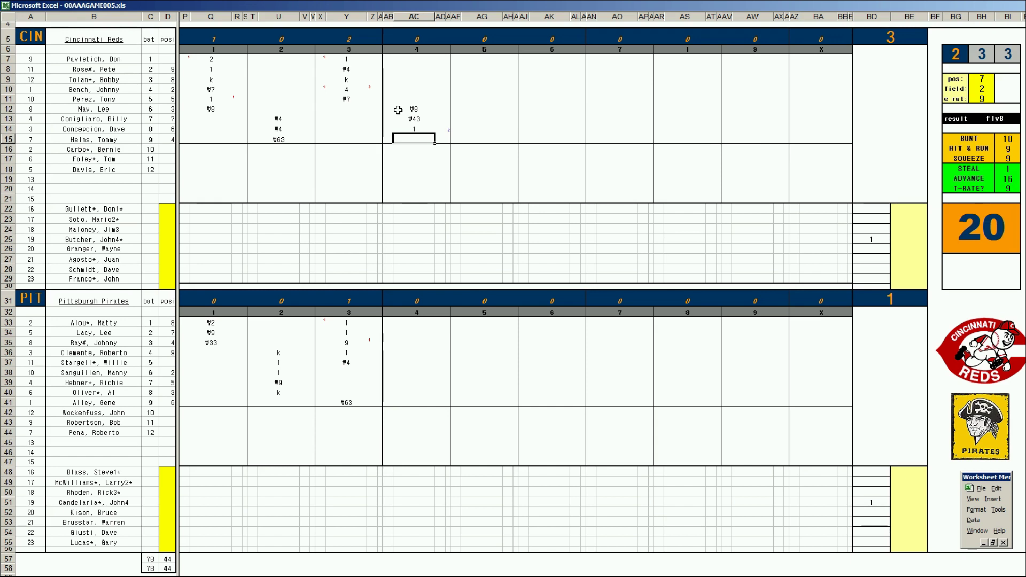
type("₩6")
key("Return")
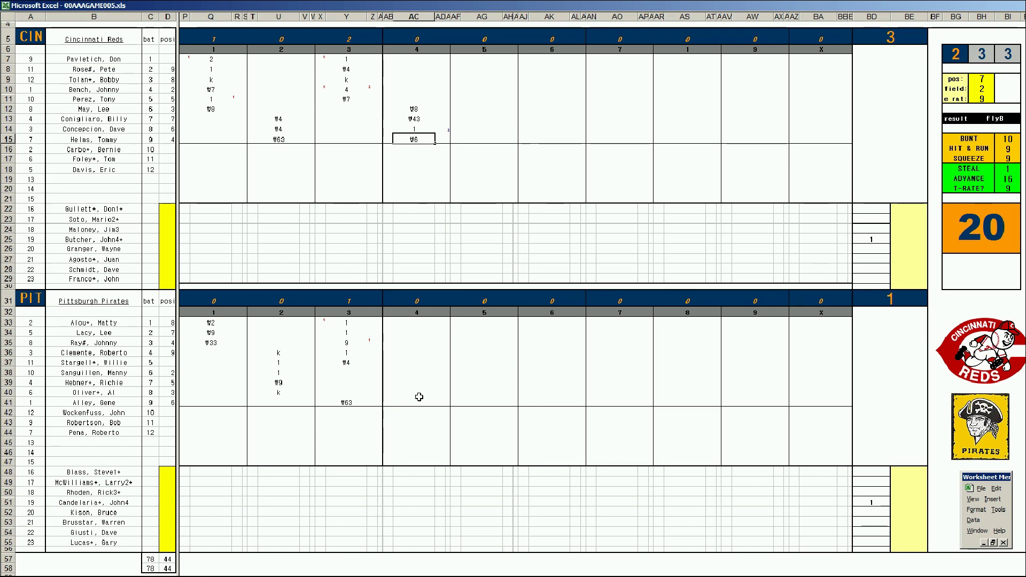
Step: Enter the Pirates' remaining fourth-inning results, including Oliver's 1 in AC40 and Alley's out
left_click(417, 374)
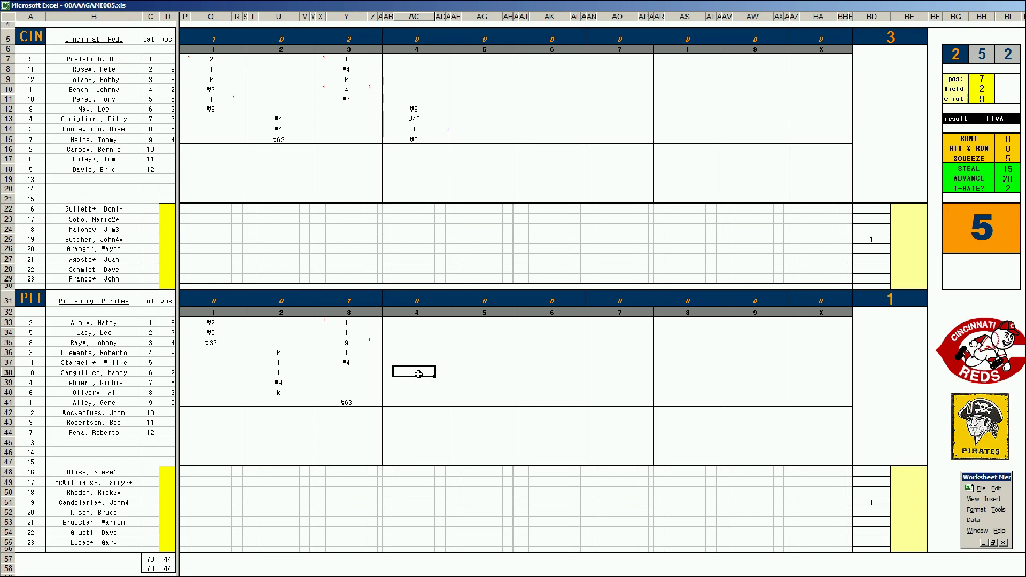
key("Return")
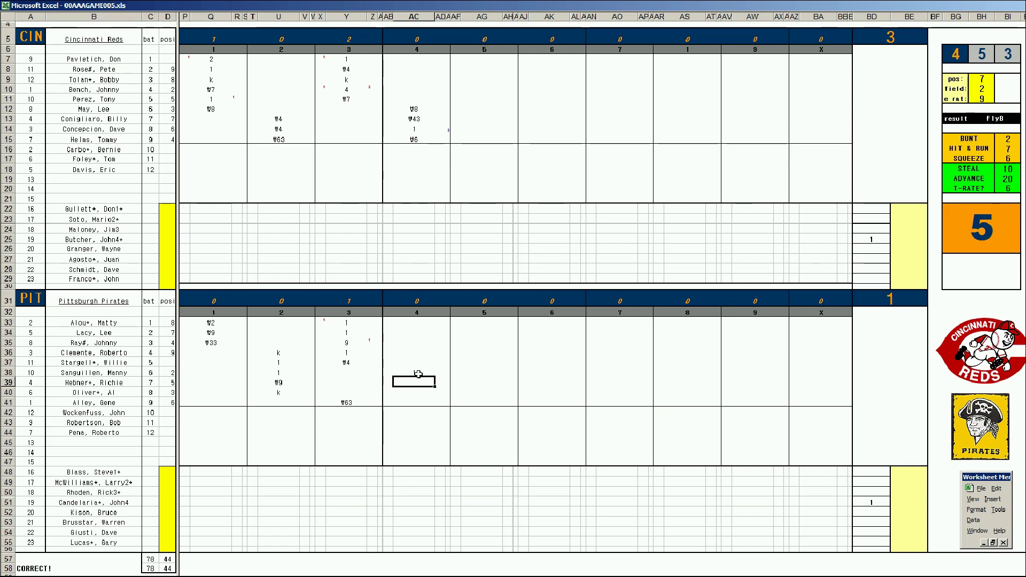
type("#4")
key("Return")
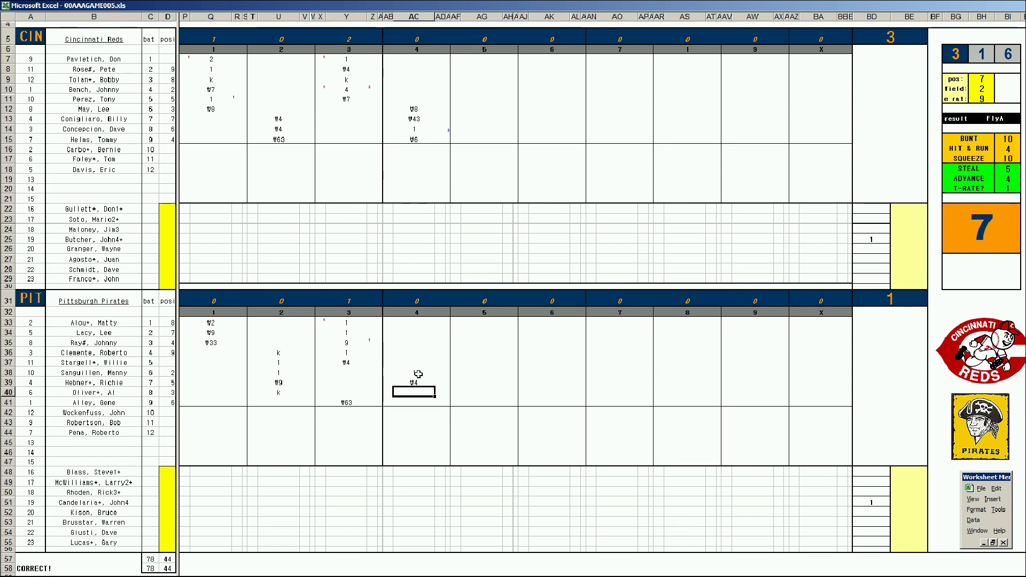
type("1")
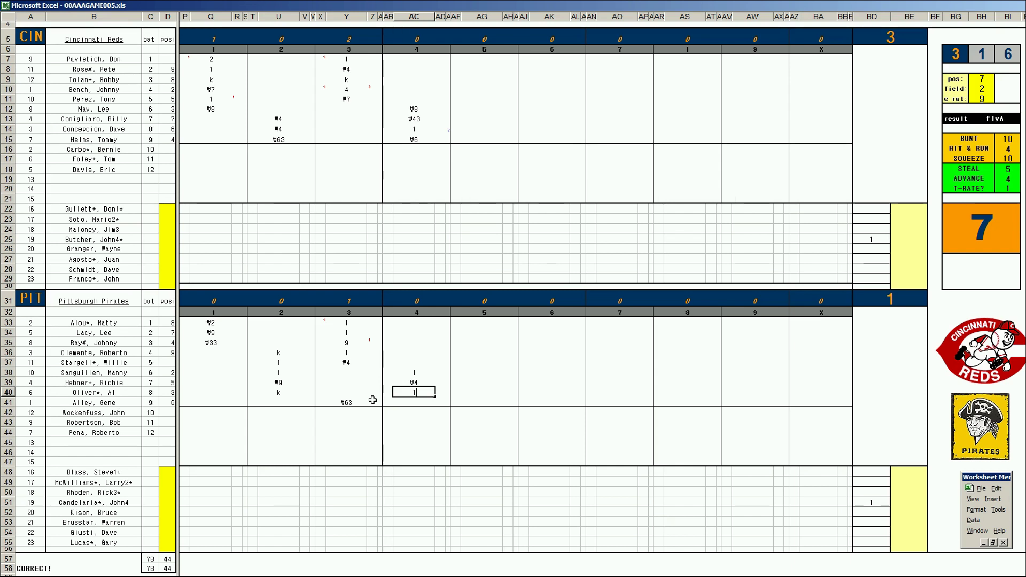
key("Return")
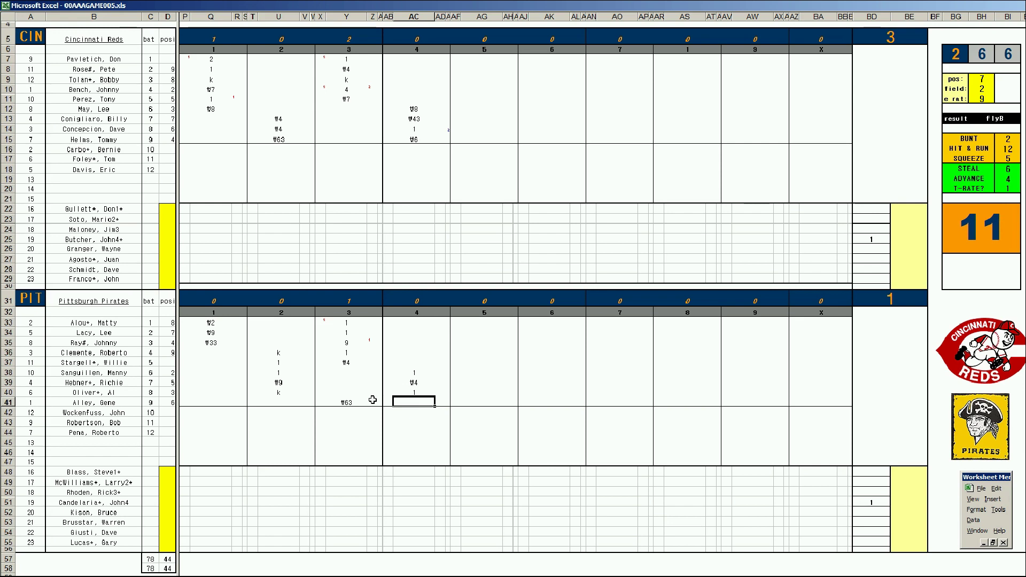
type("e2")
key("Return")
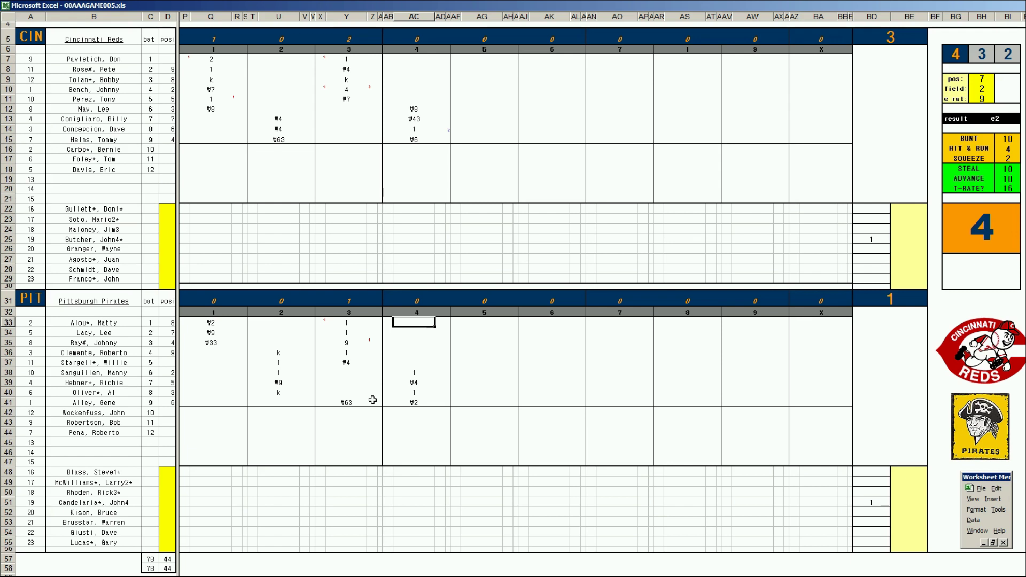
type("#8")
Step: Log fifth-inning outs for Pavletich and Rose and Tolan's hit in column AG
left_click(483, 58)
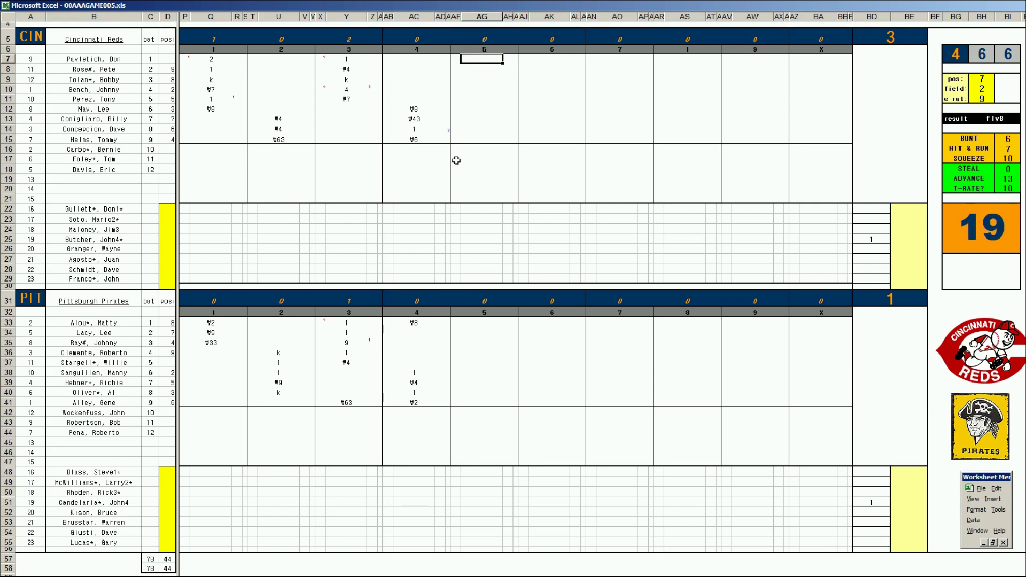
type("#4")
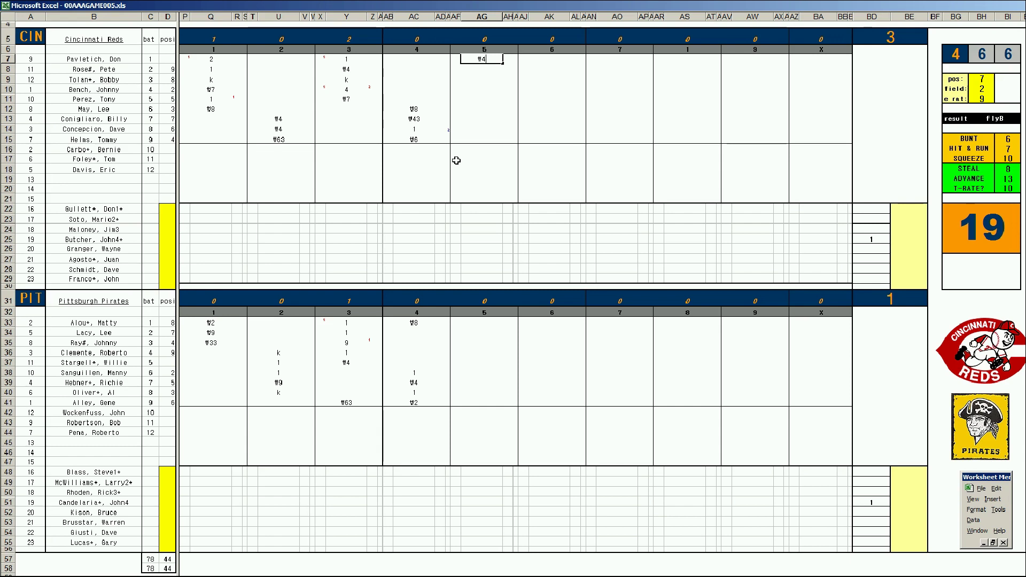
key("Return")
type("#33")
key("Return")
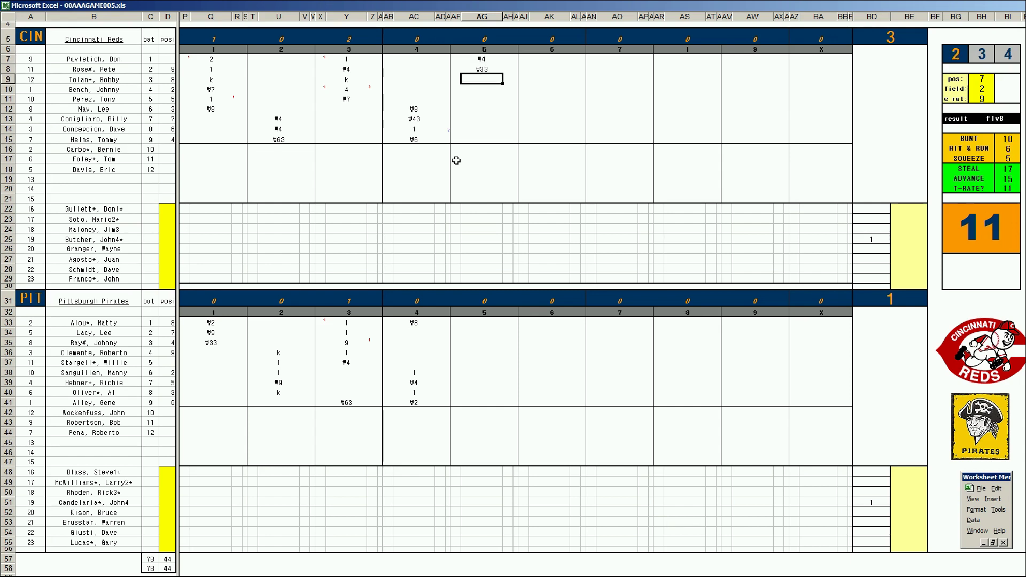
type("1")
key("Return")
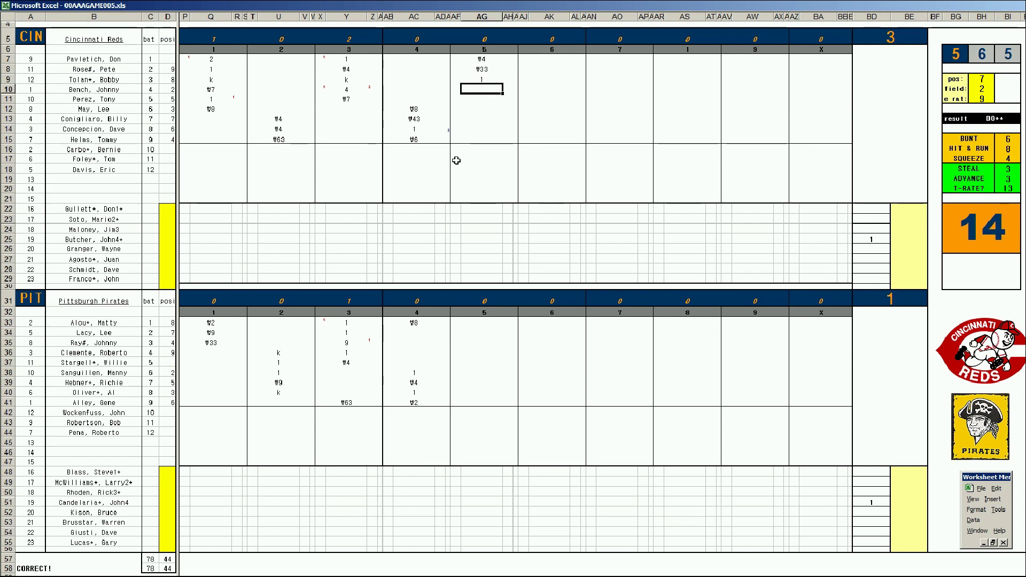
Step: Add a marker beside Tolan's entry and enter Bench's fifth-inning result
key("Up")
key("Right")
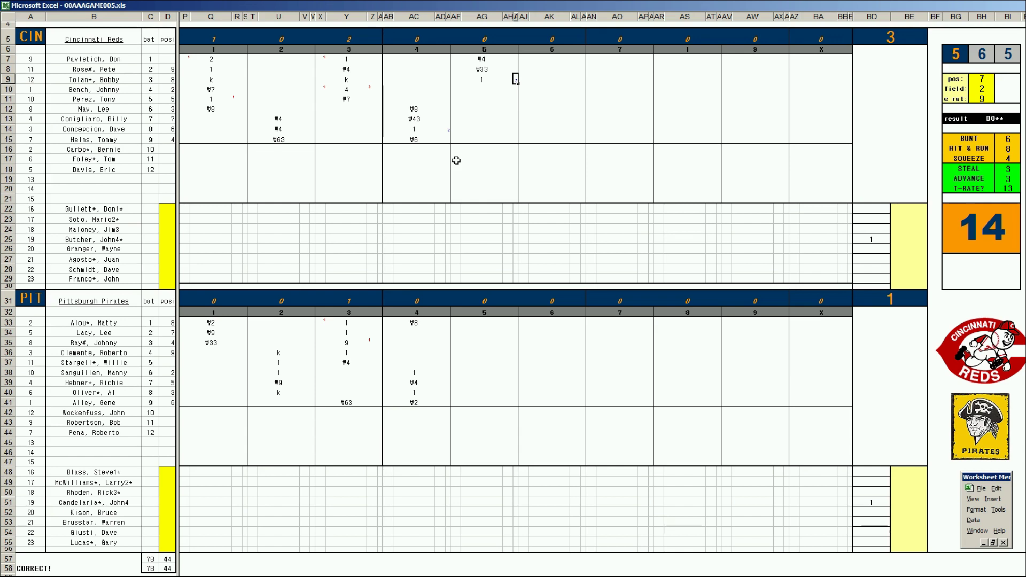
key("Return")
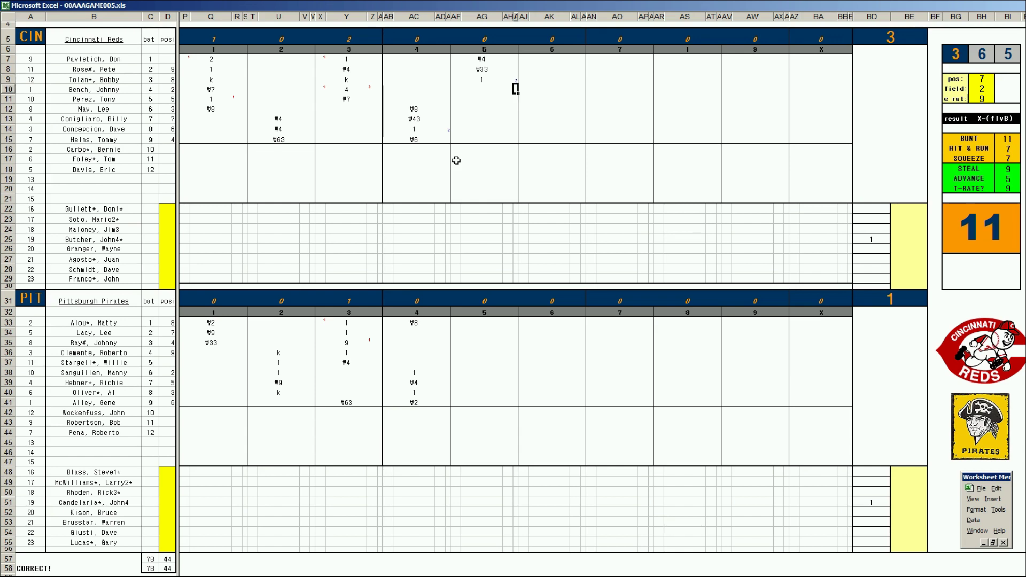
key("Left")
key("Left")
key("Left")
type("8")
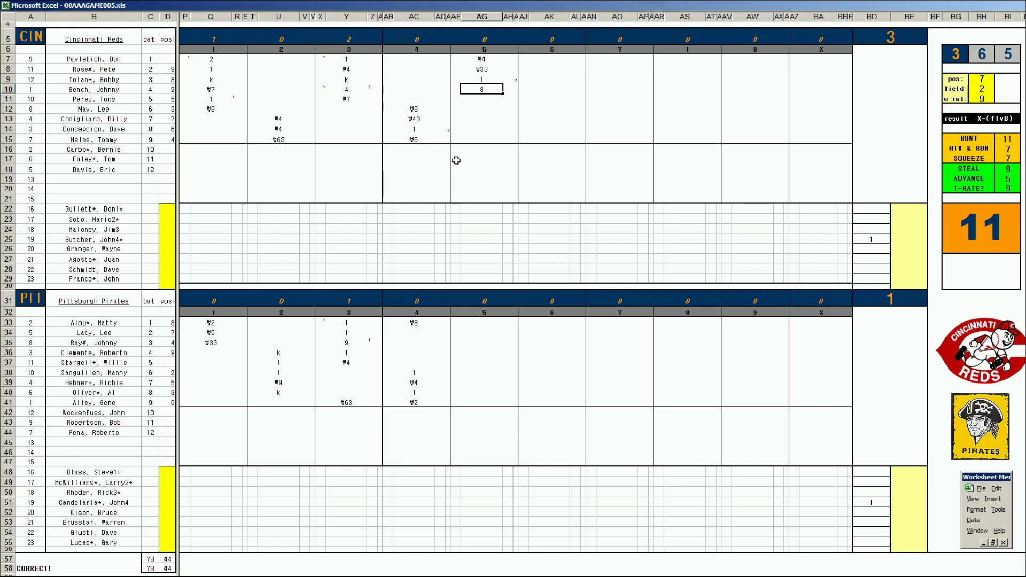
key("Return")
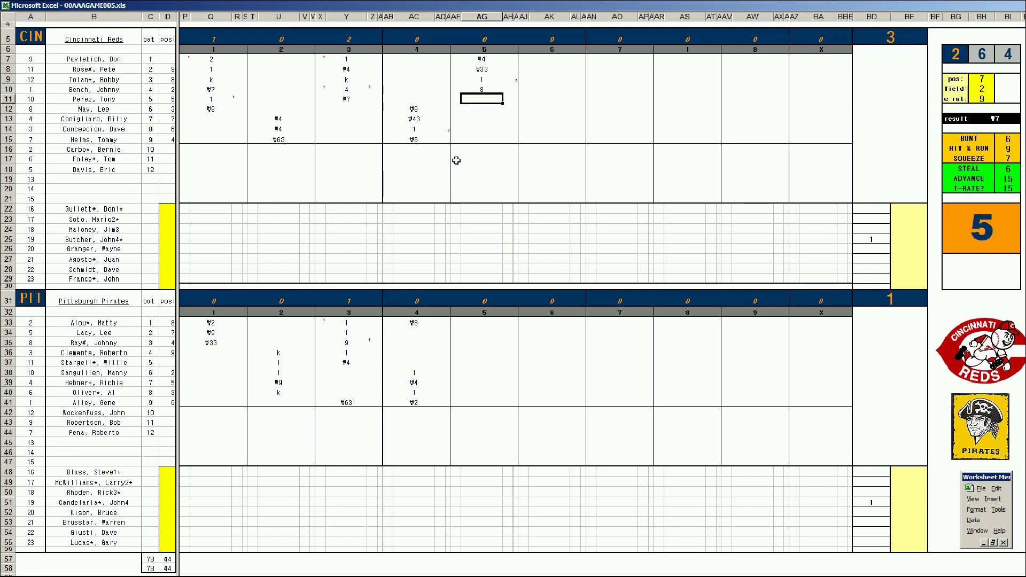
type("#53")
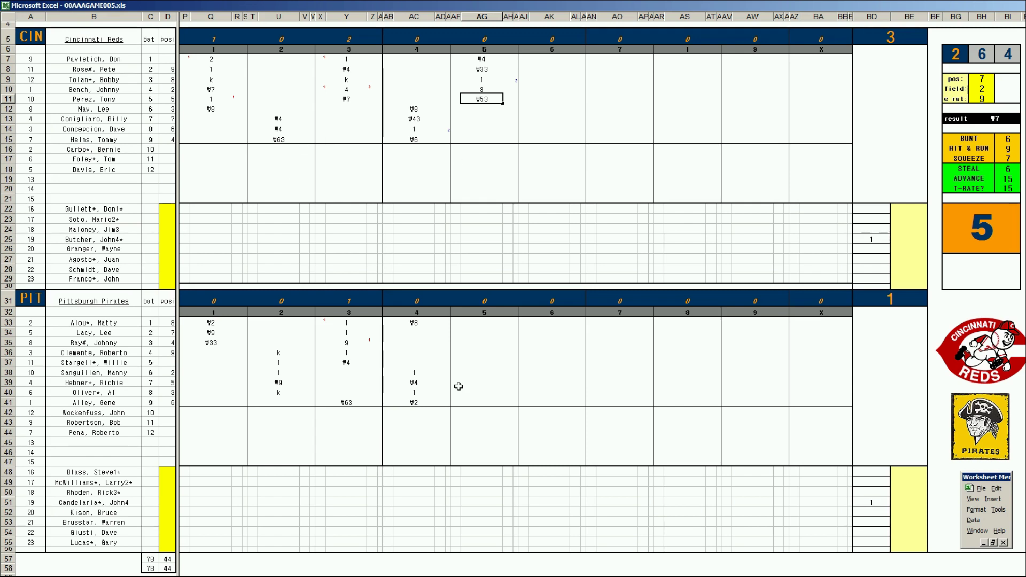
Step: Enter Lacy's and Ray's fifth-inning outs in AG34–AG35 and begin Clemente's
left_click(489, 332)
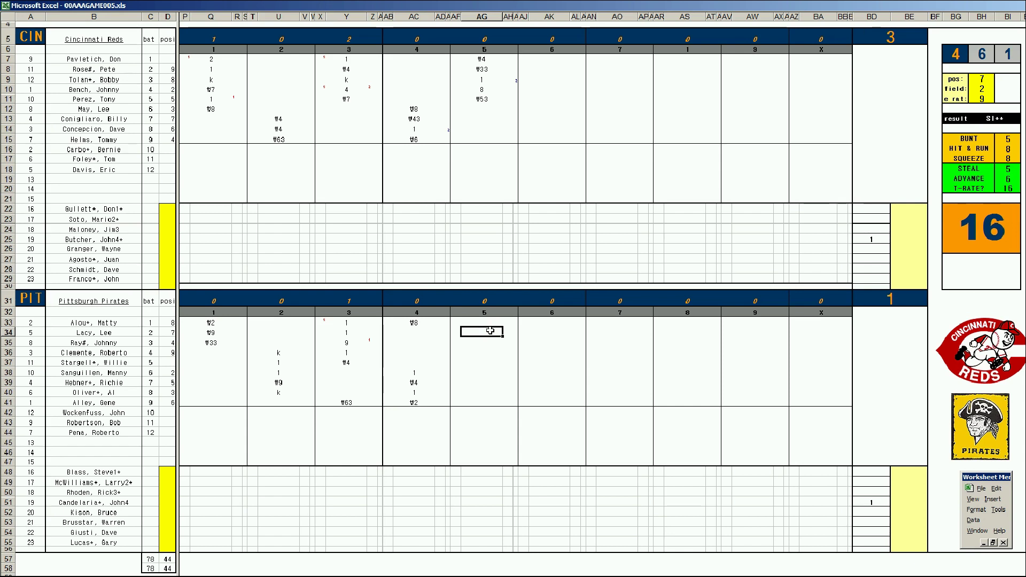
type("ŧF8")
key("Return")
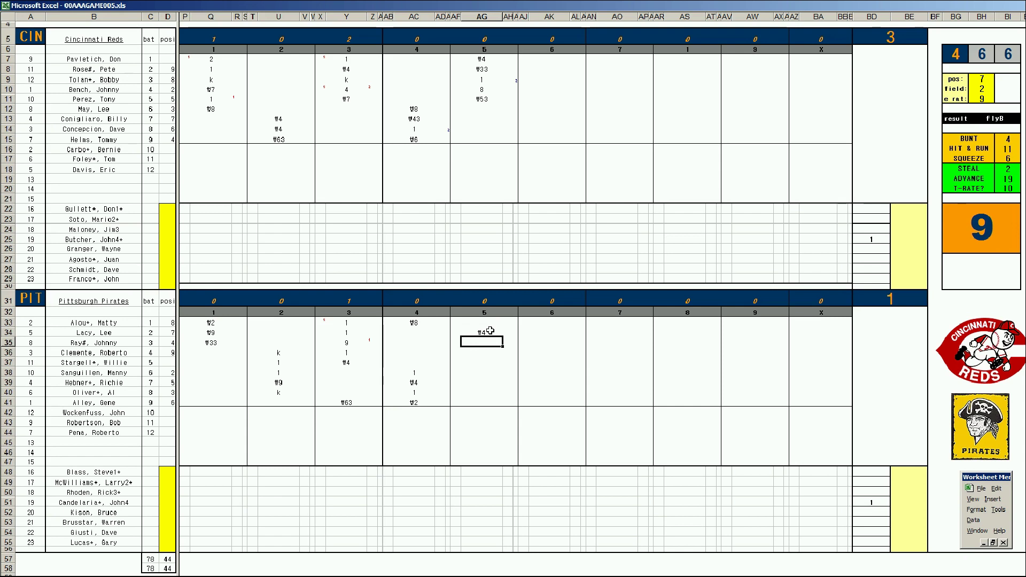
type("W7")
key("Return")
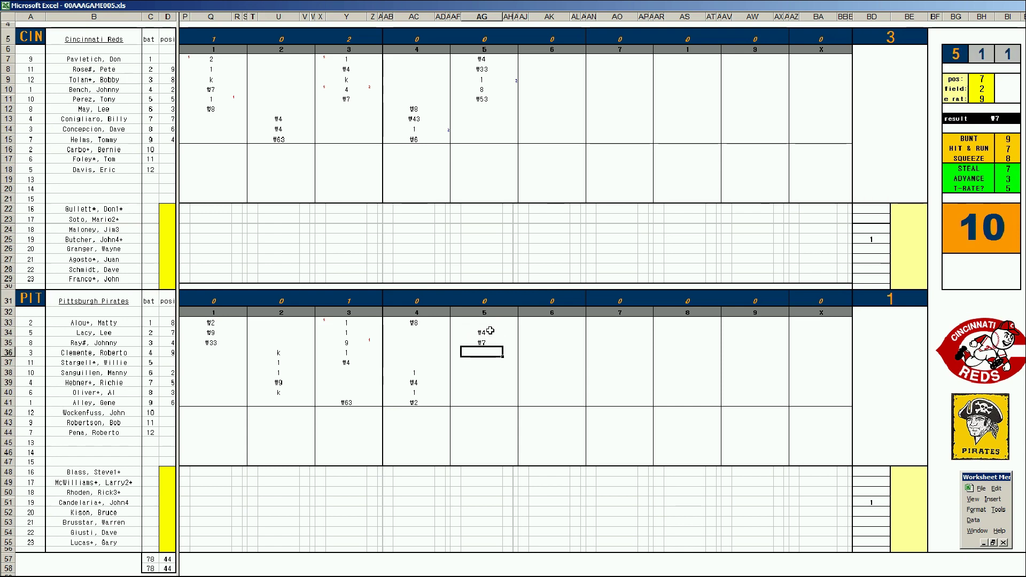
type("W7")
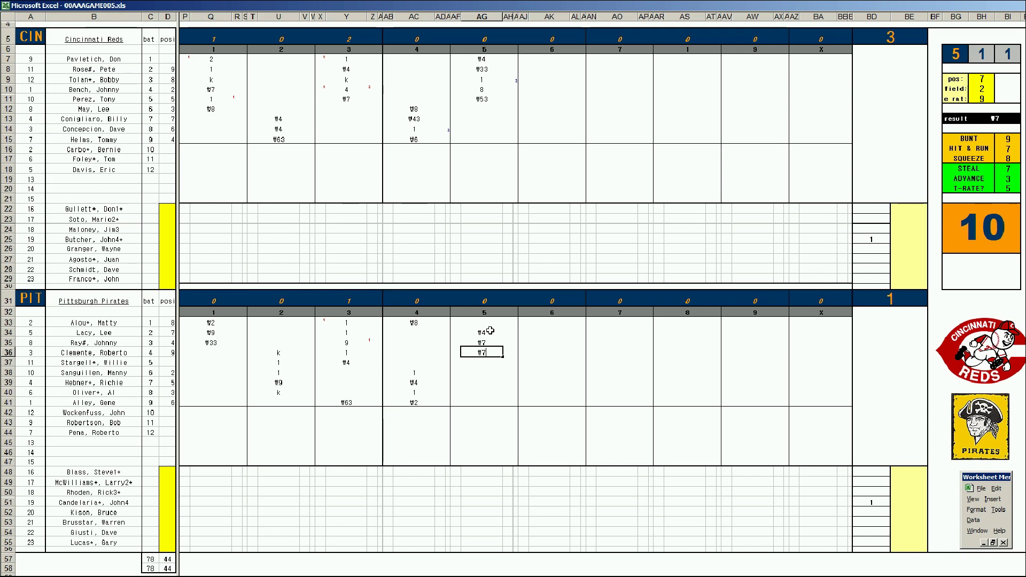
Step: Set the dice panel's position to 2 and move to its field value
left_click(548, 109)
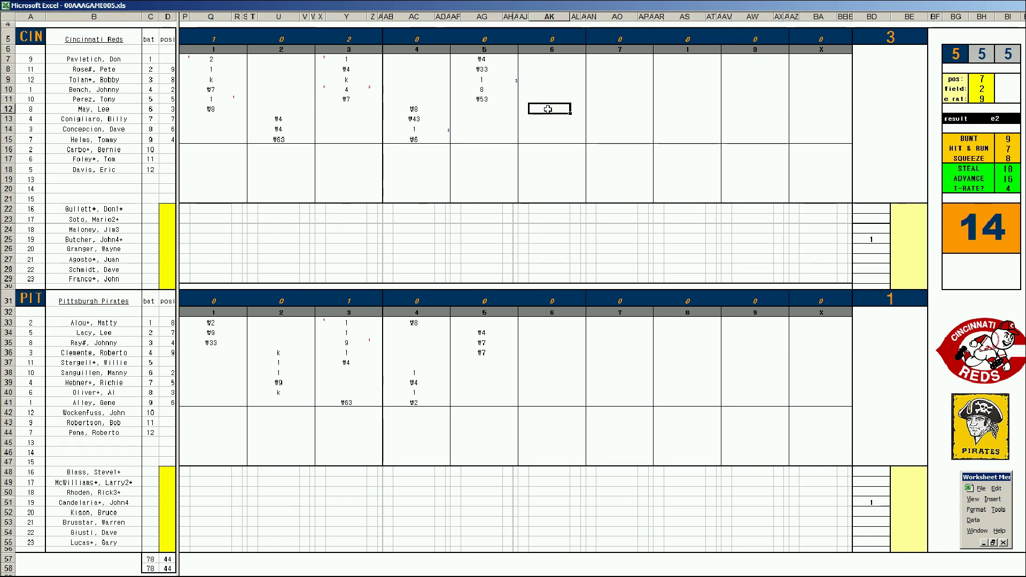
key("ctrl+g")
type("2")
key("Return")
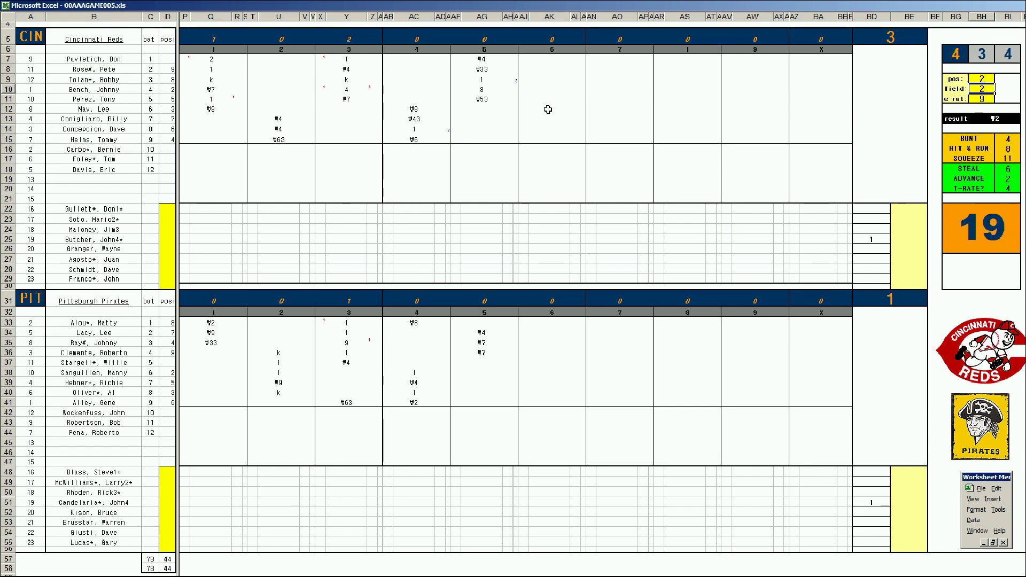
type("3")
key("Return")
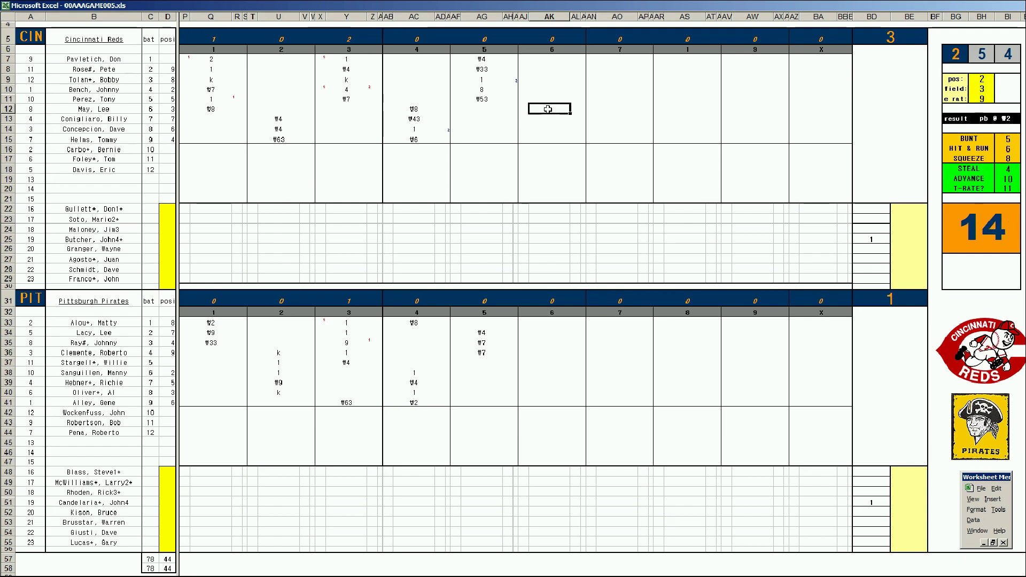
Step: Record May's and Conigliaro's sixth-inning outs and Concepcion's run, making it 4–1
left_click(548, 109)
key("Return")
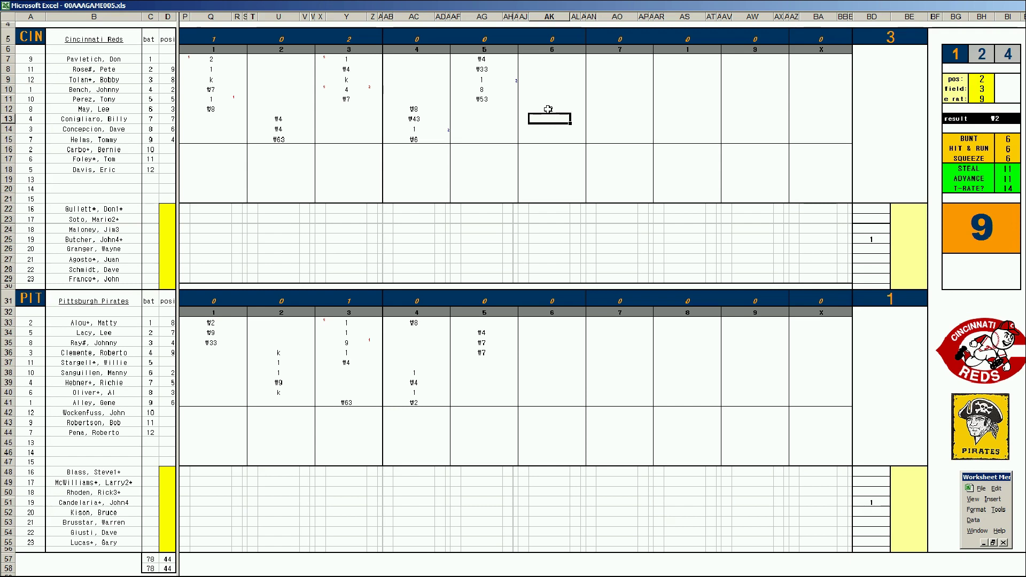
type("w7")
key("Return")
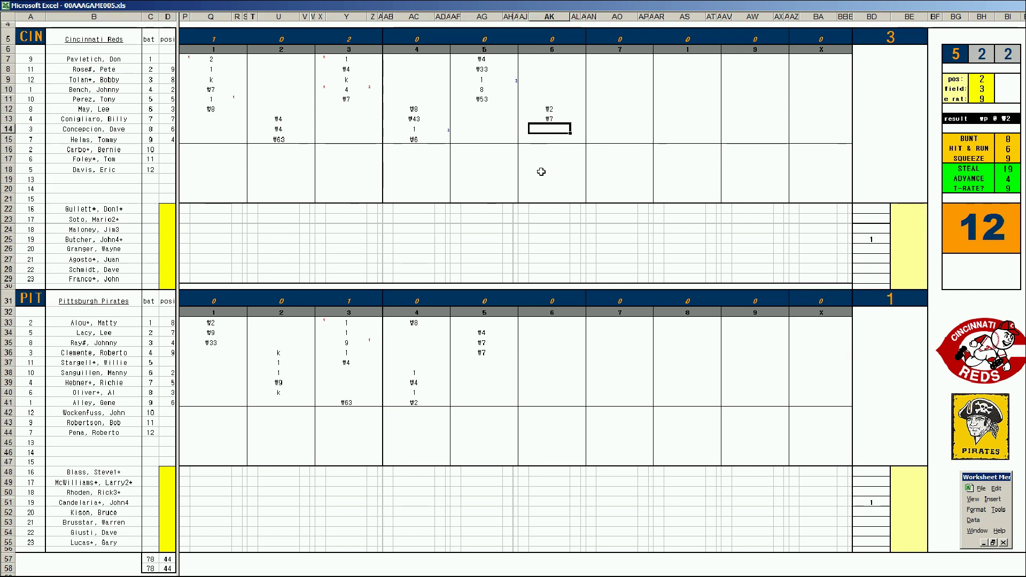
type("4")
key("Return")
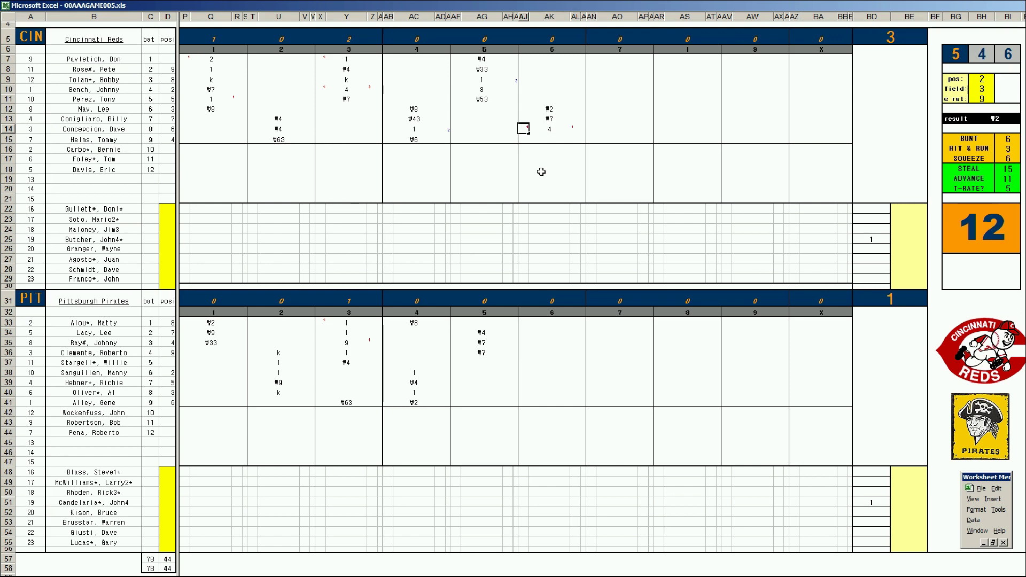
key("Return")
type("#")
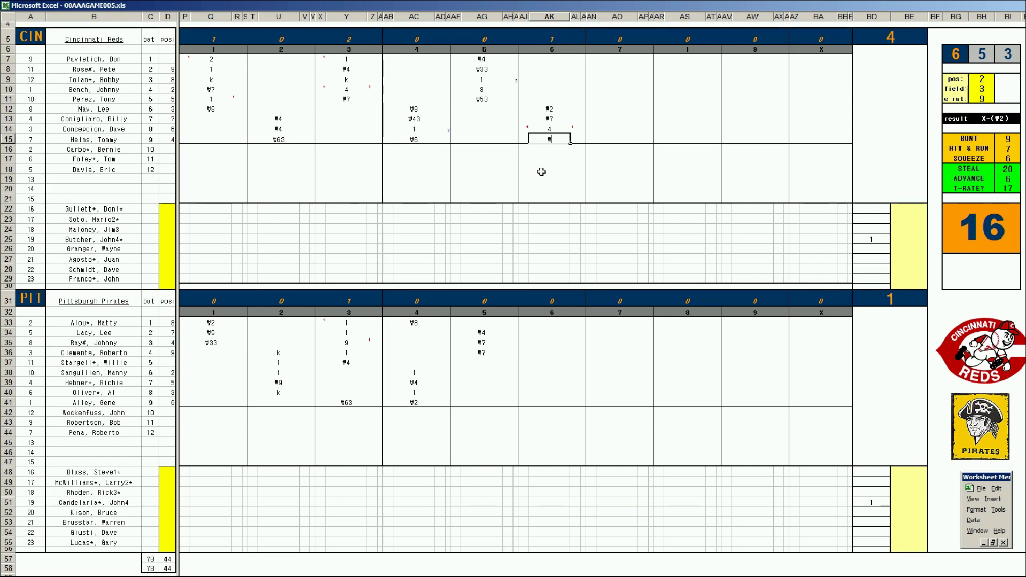
type("W9")
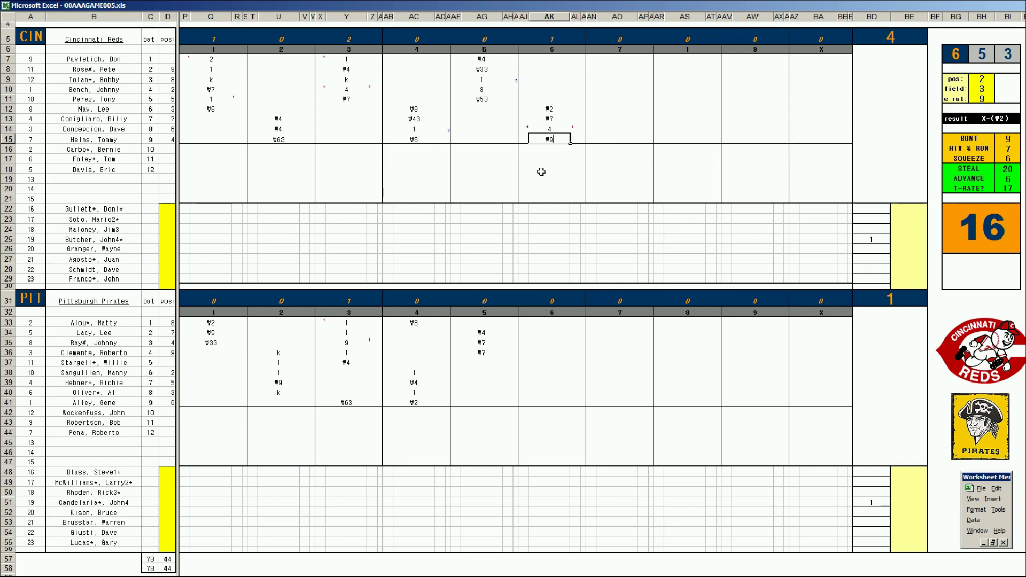
Step: Log Stargell's strikeout, Sanguillen's hit and Hebner's result, and add ga for Granger
left_click(541, 364)
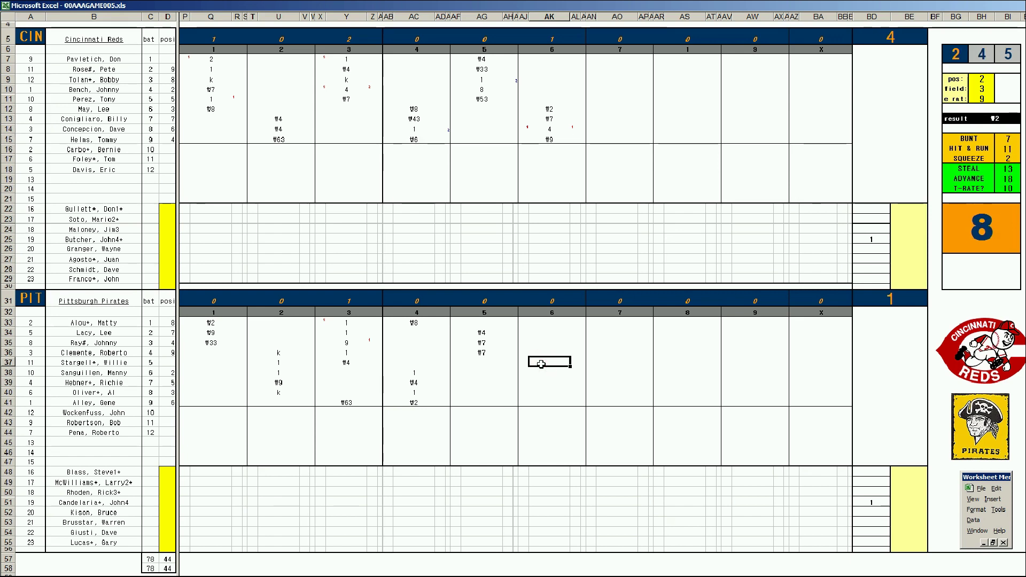
key("Return")
type("k")
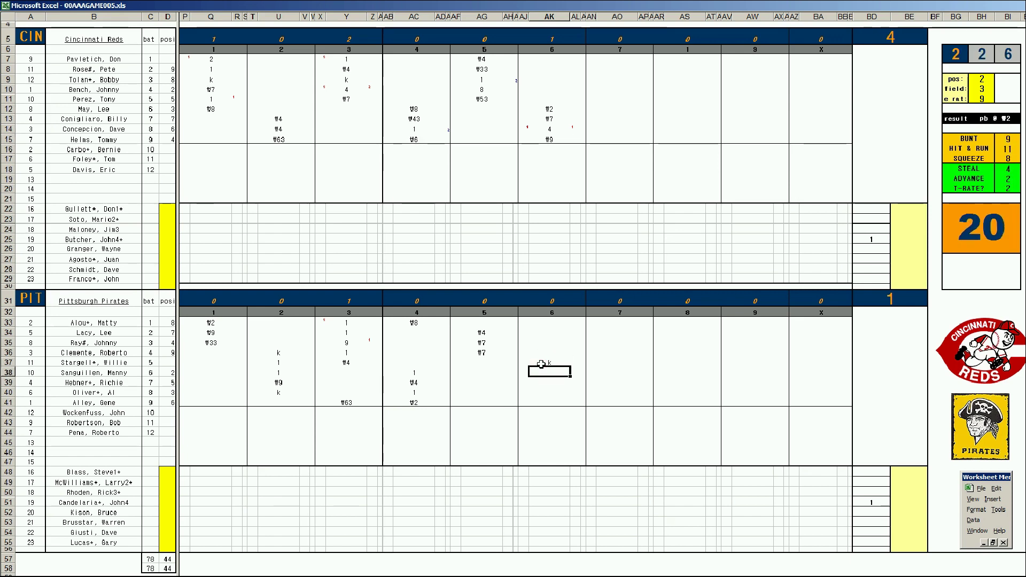
type("1")
key("Return")
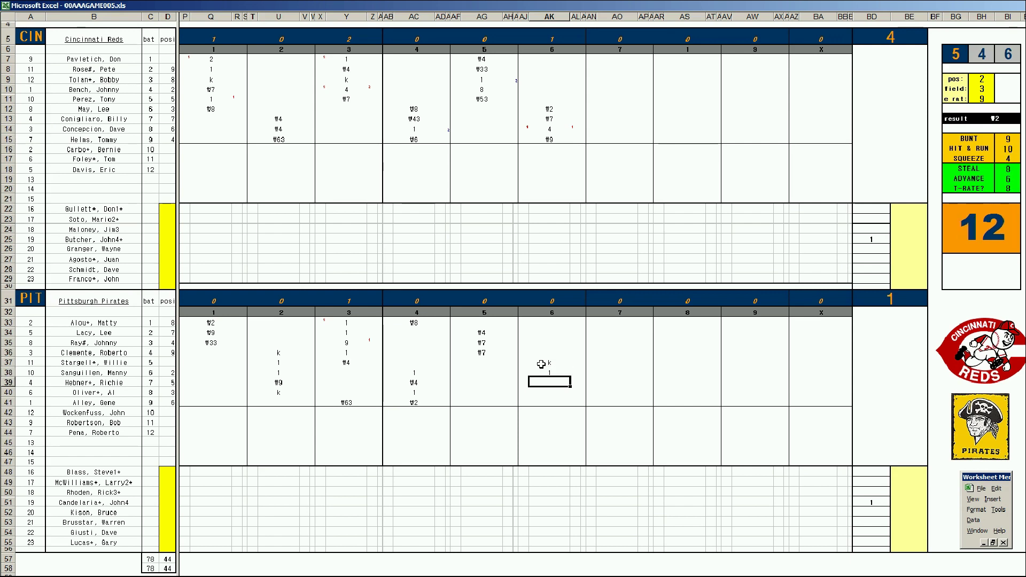
type("8")
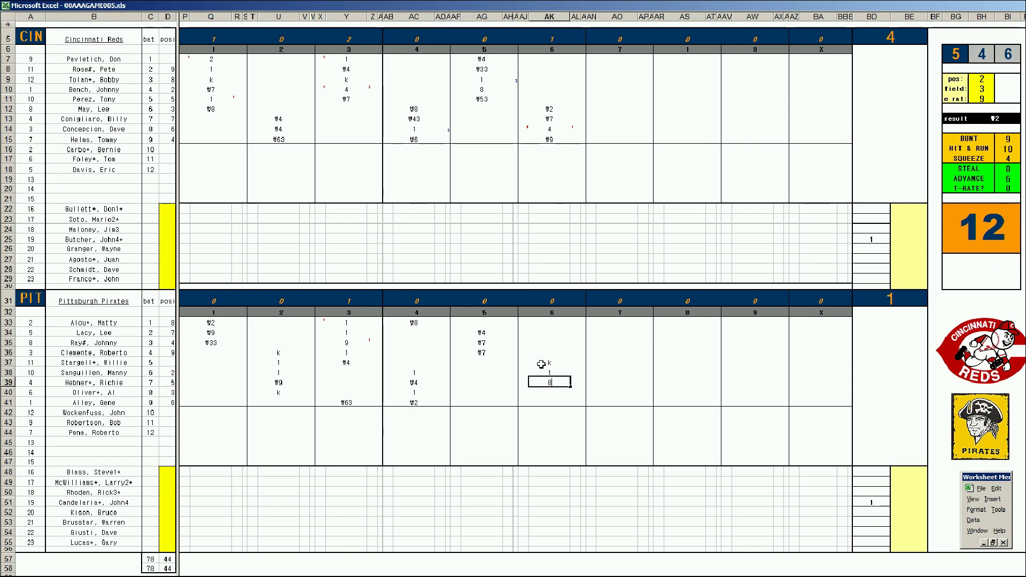
key("Return")
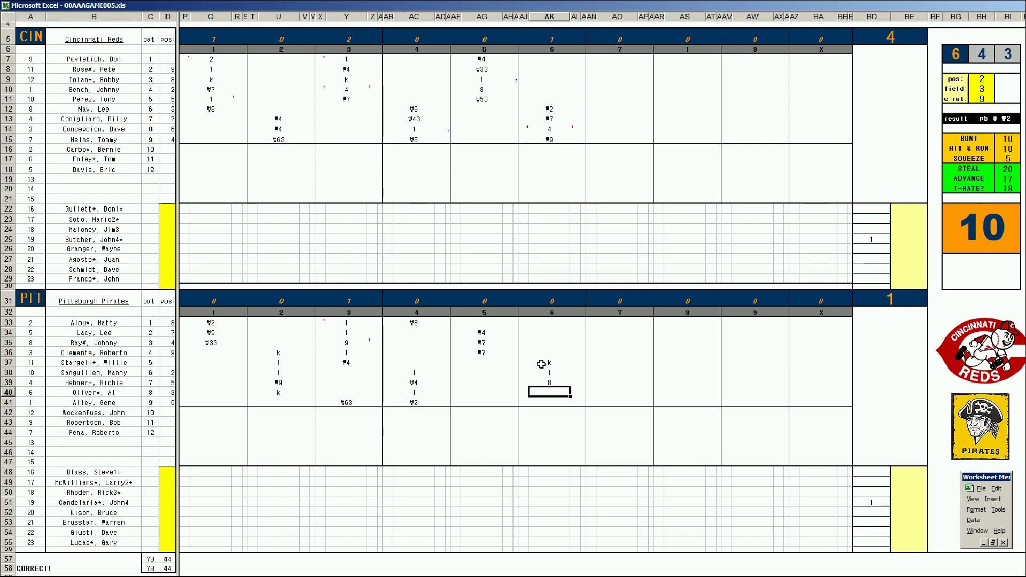
type("1")
left_click(906, 239)
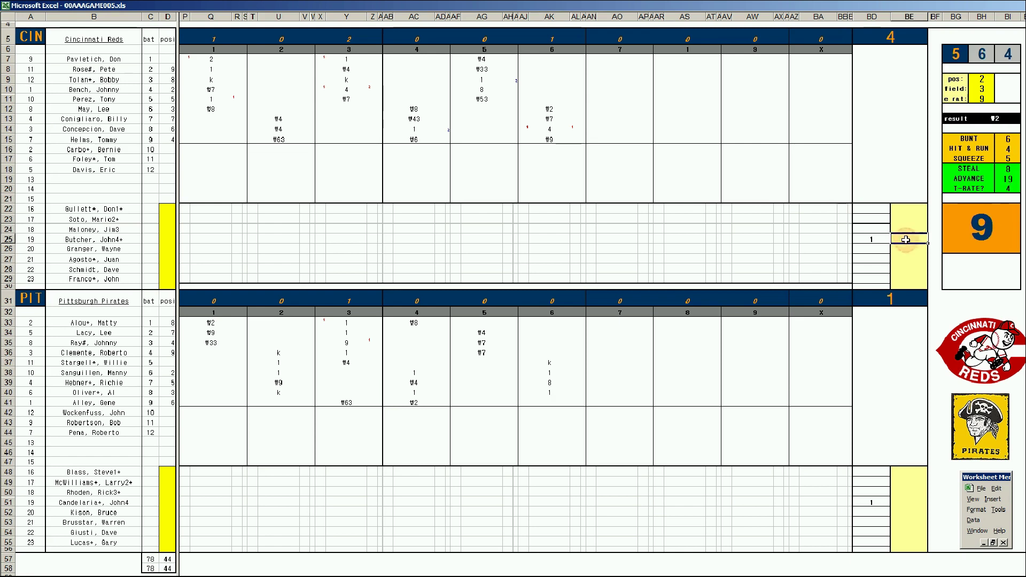
type("+1673")
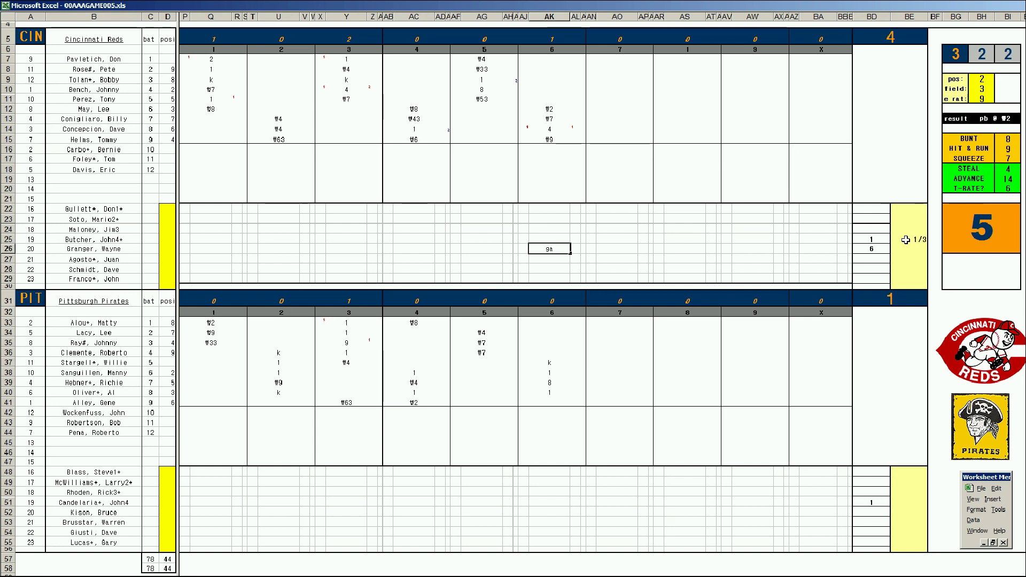
Step: Enter Alley's sixth-inning result, correct it to the ₩992 double play, then move to Blass
left_click(547, 403)
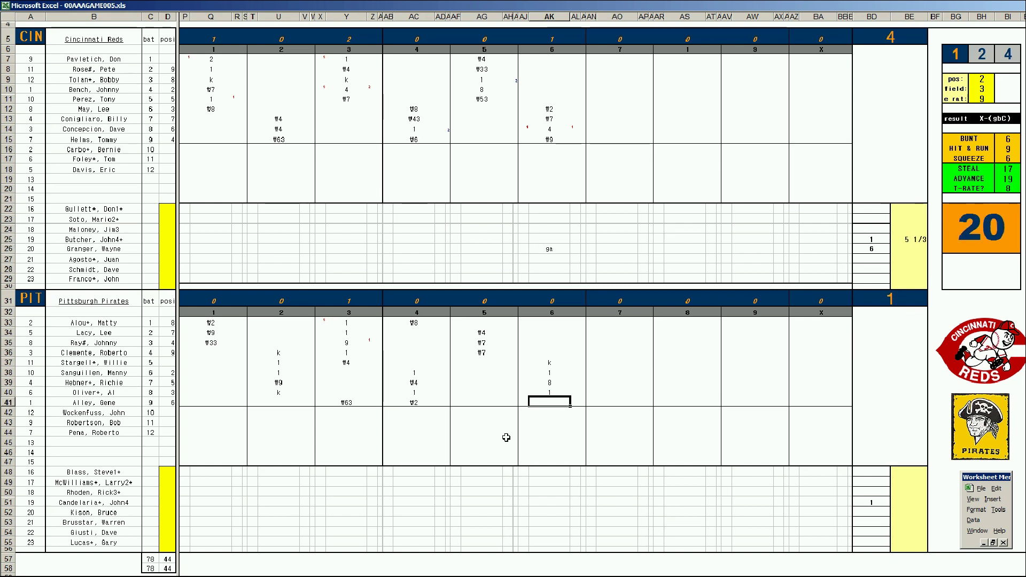
type("9")
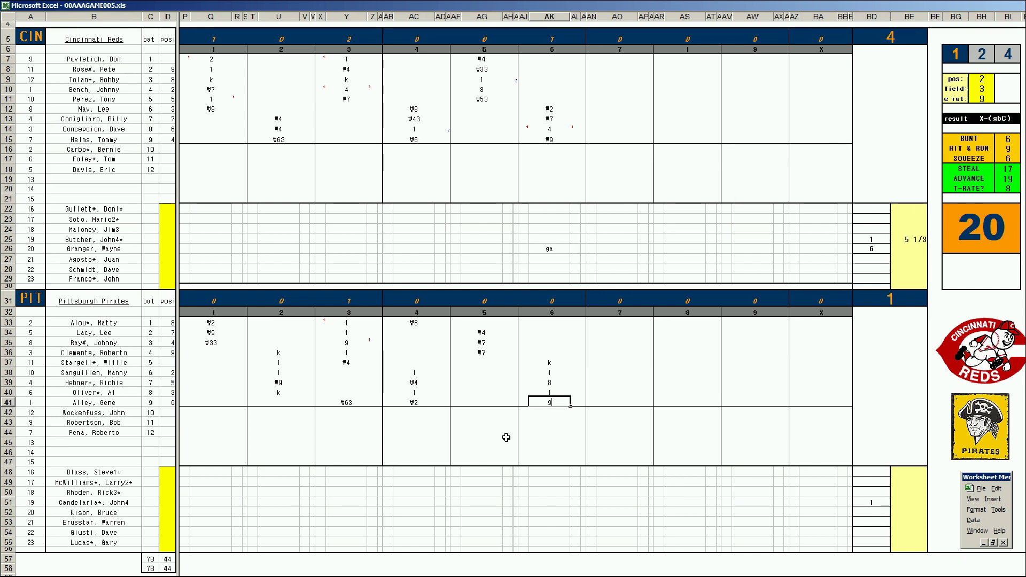
key("Return")
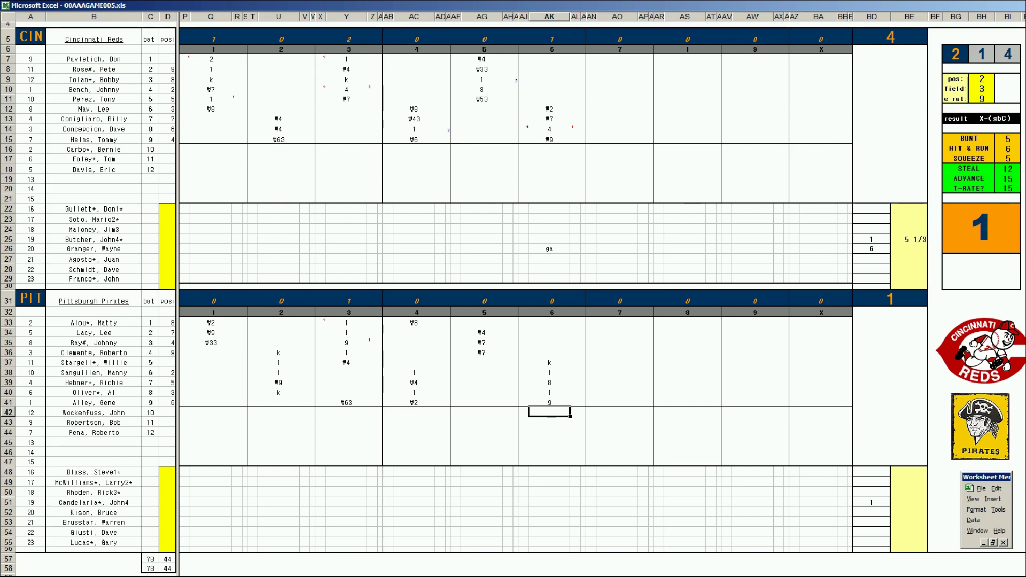
key("Up")
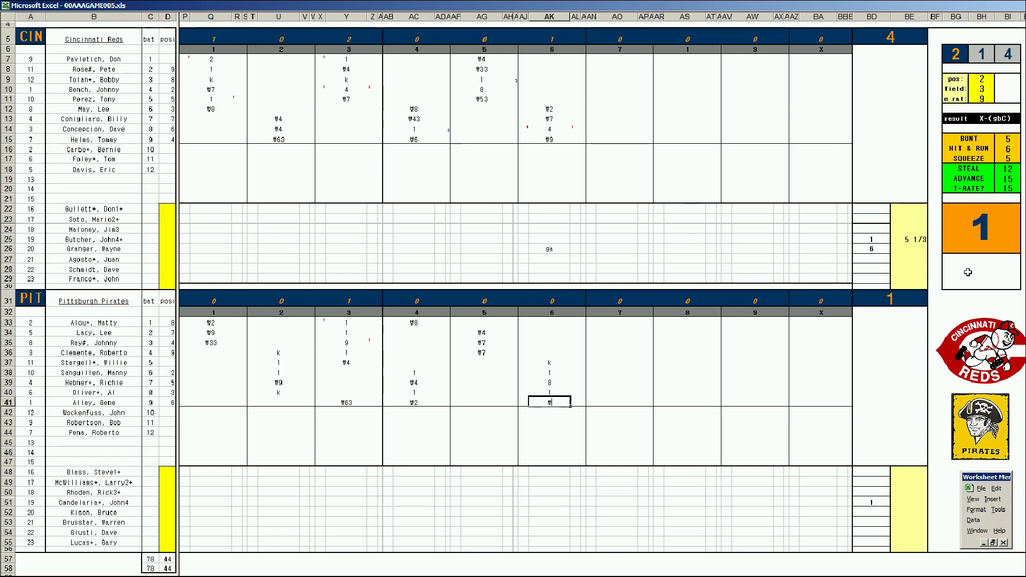
type("#992")
key("Return")
key("Down")
key("Down")
key("Down")
key("Down")
key("Down")
type("r")
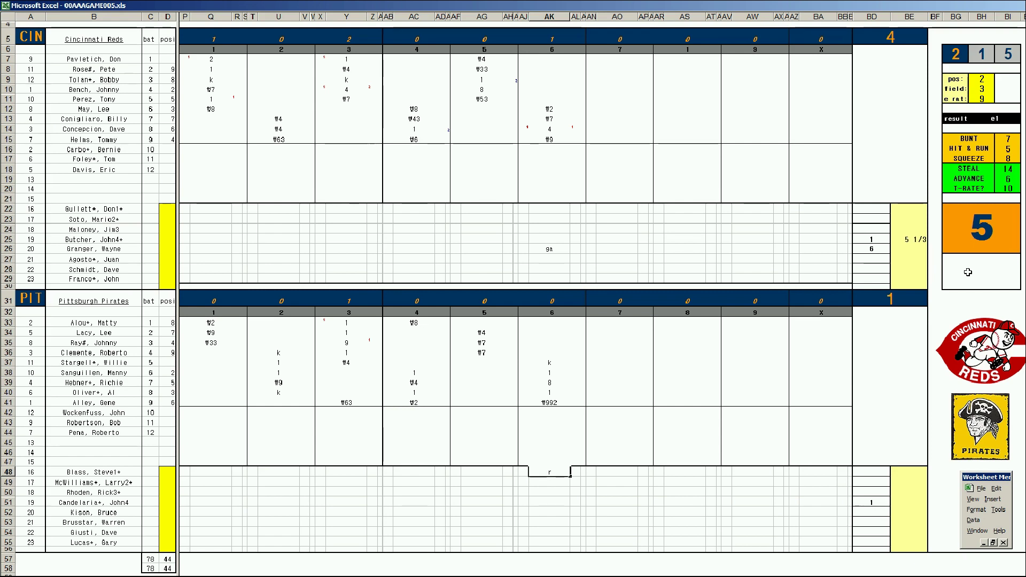
Step: Score Pavletich 8 in AO7 and set the dice panel to position 4, rating 14
left_click(597, 62)
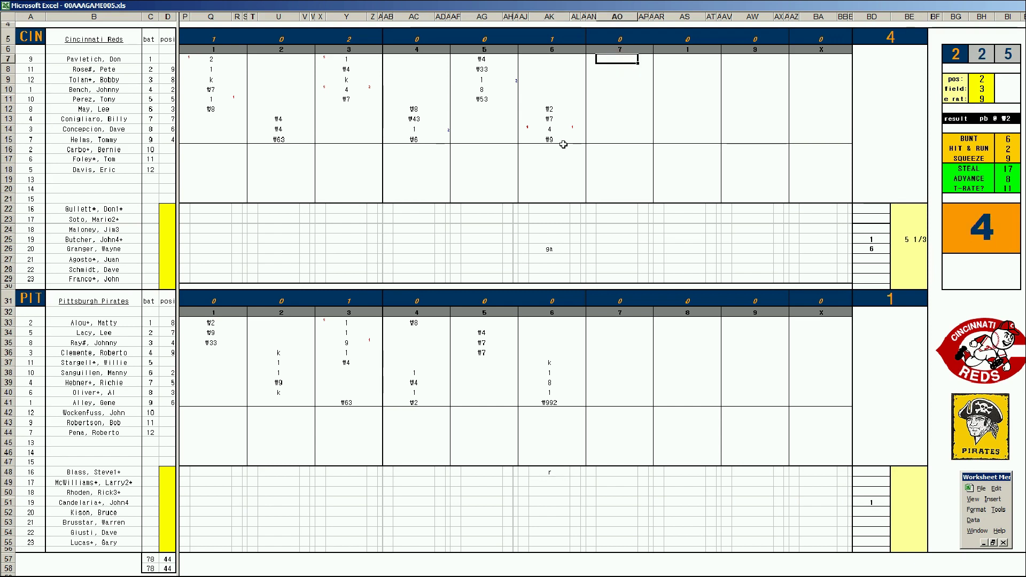
type("8")
key("Return")
key("Return")
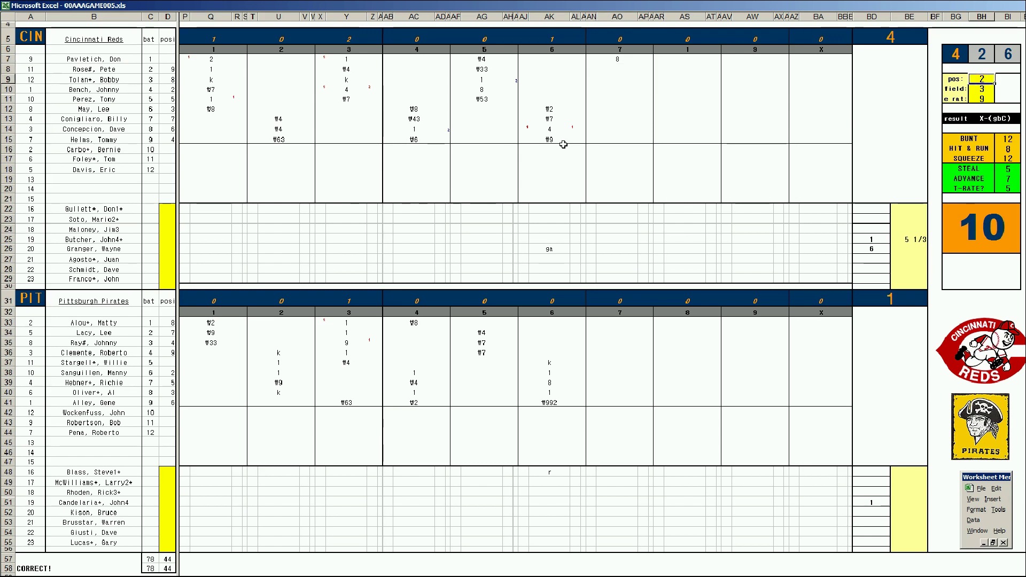
key("4")
key("Return")
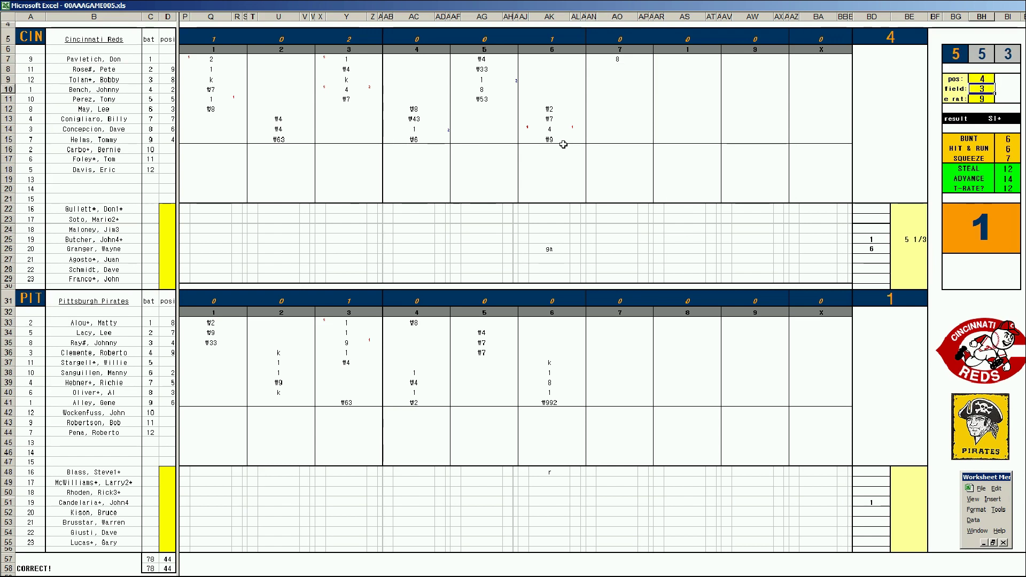
type("3")
key("Return")
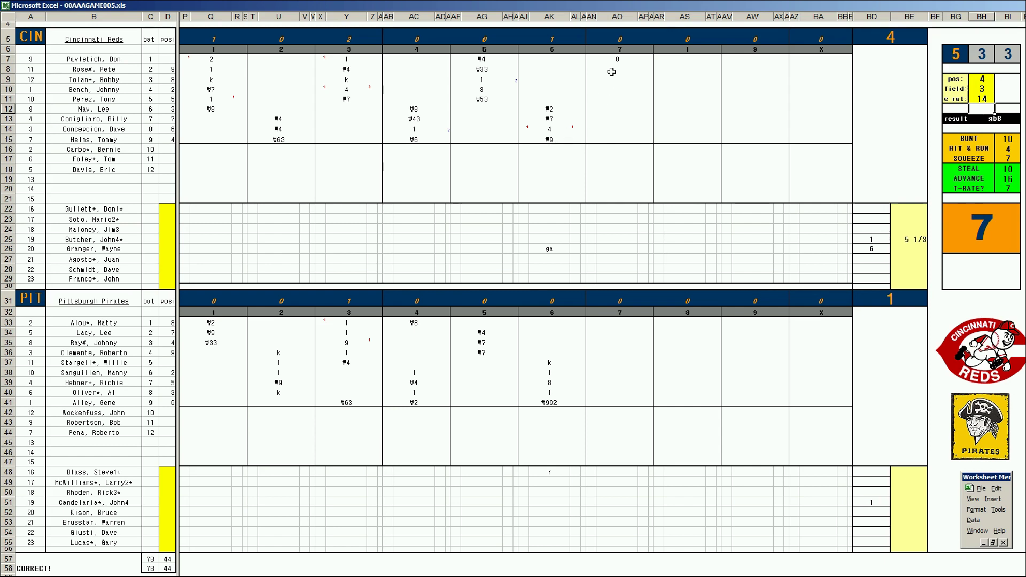
Step: Record Rose's ₩46 in AO8 and Tolan's 1 in AO9
left_click(613, 71)
type("#46")
key("Return")
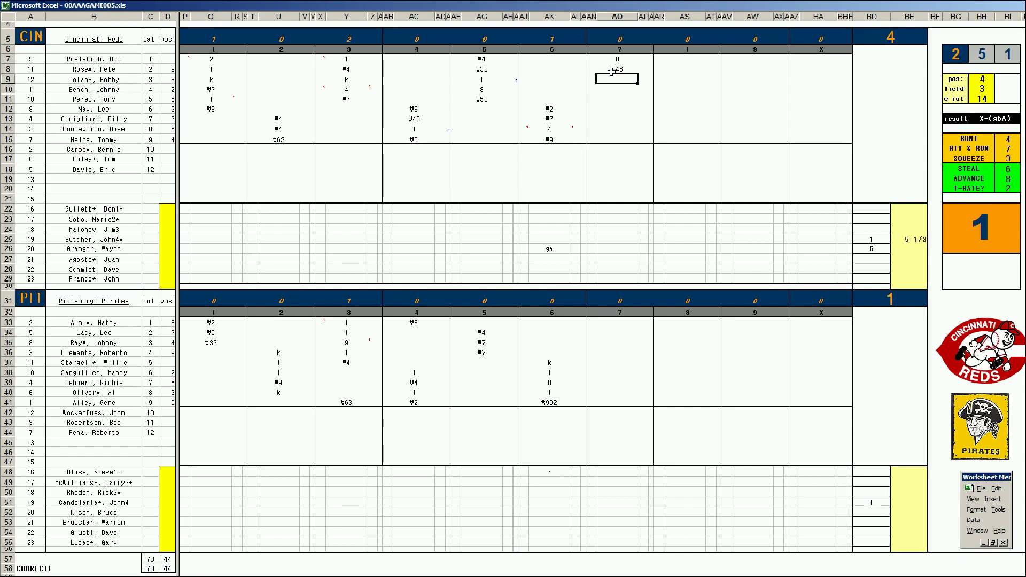
type("1")
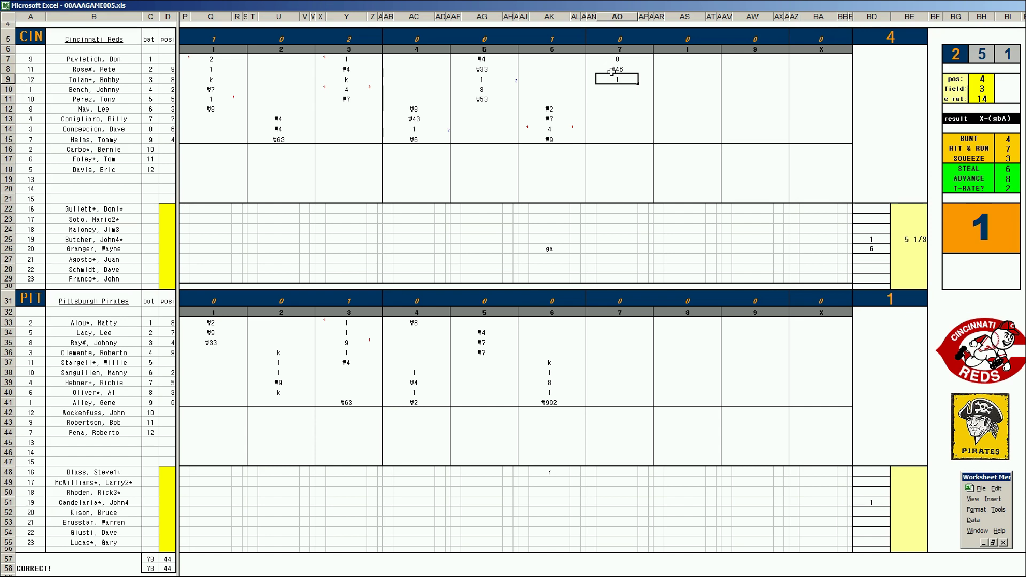
key("Return")
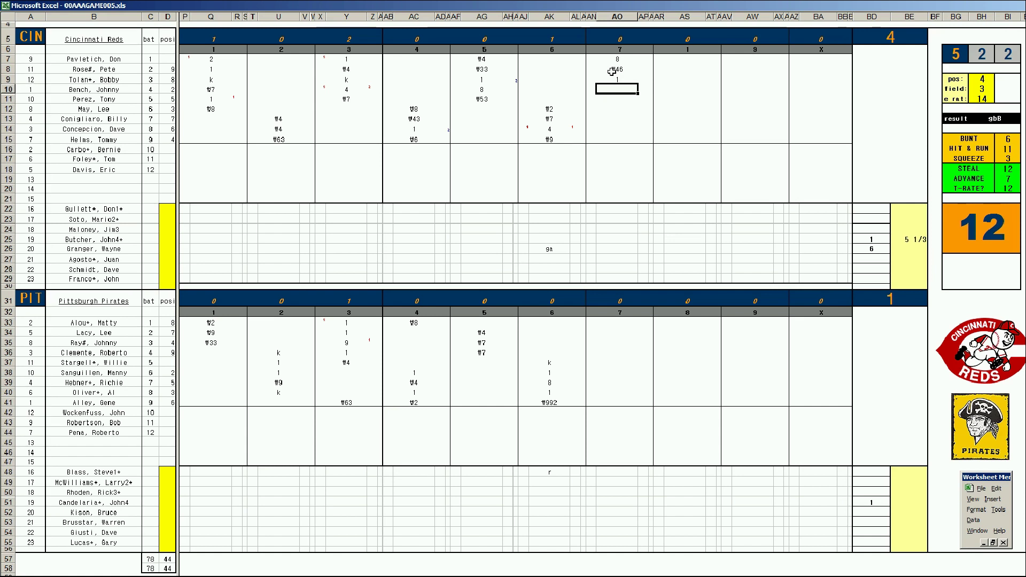
Step: Credit the Pirates pitcher with 6 1/3 innings and give Giusti a 7 in BD54
left_click(909, 504)
type("1")
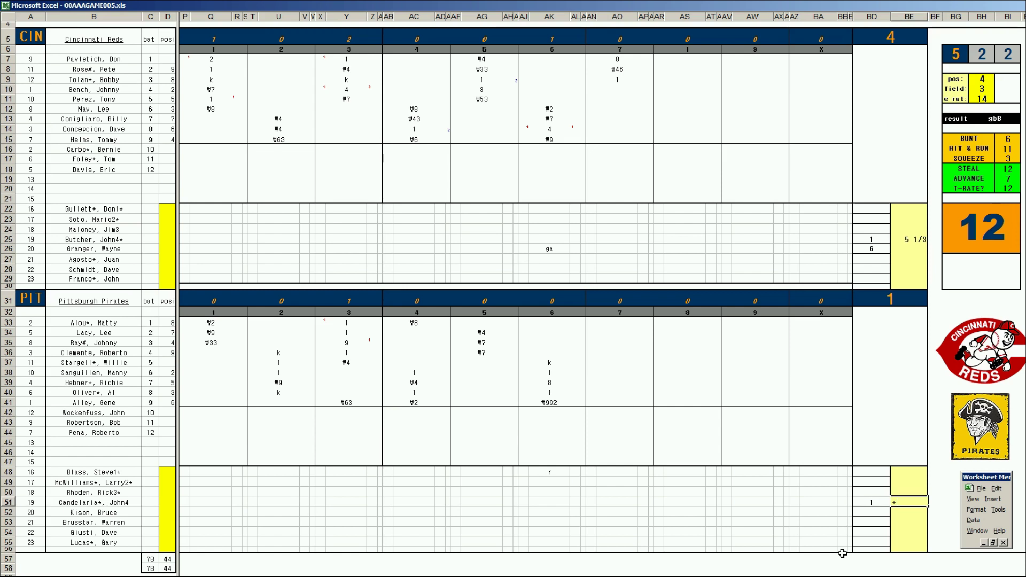
type(" 1/3")
key("Return")
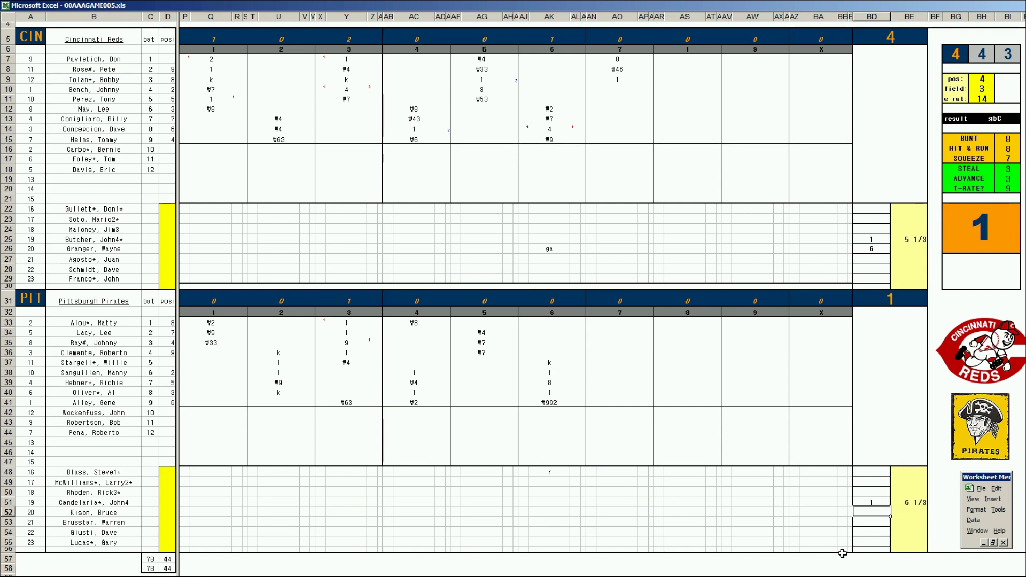
key("Down")
key("Down")
type("7")
key("Return")
key("Left")
key("Left")
key("Left")
key("Left")
key("Left")
key("Right")
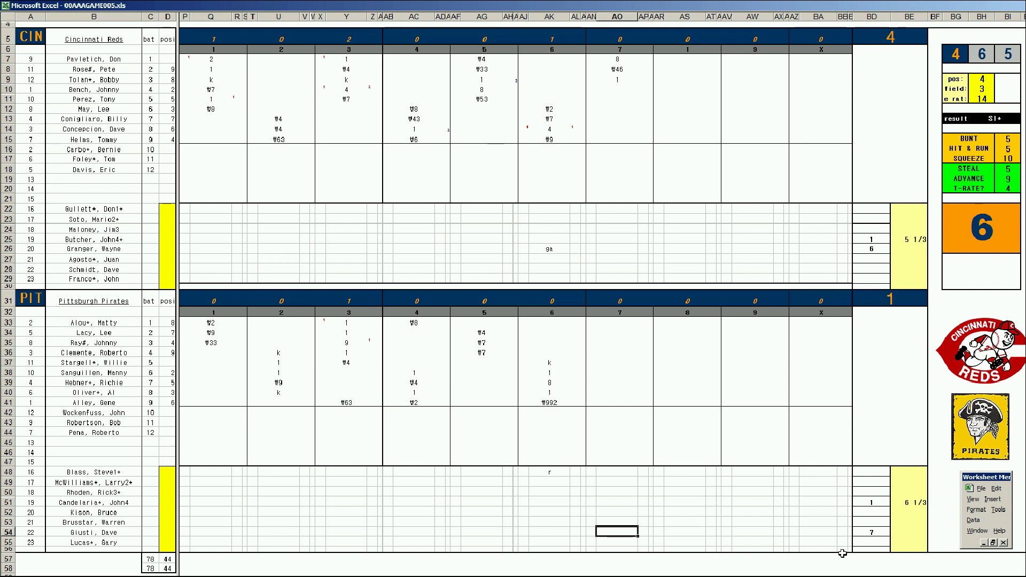
type("jb")
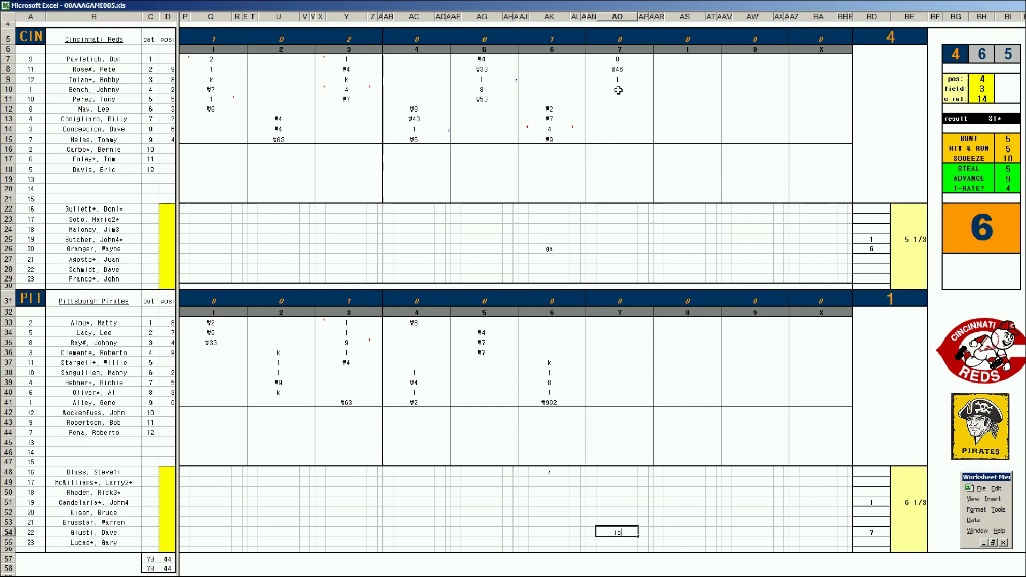
Step: Set the dice panel to fielding position 5, field 3 and error rating 26
left_click(617, 89)
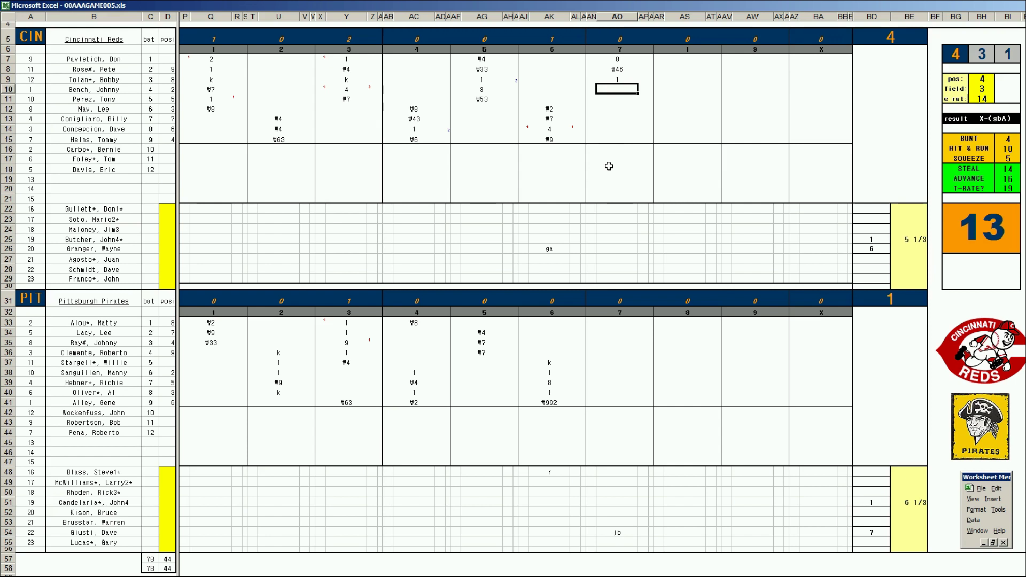
type("5")
key("Return")
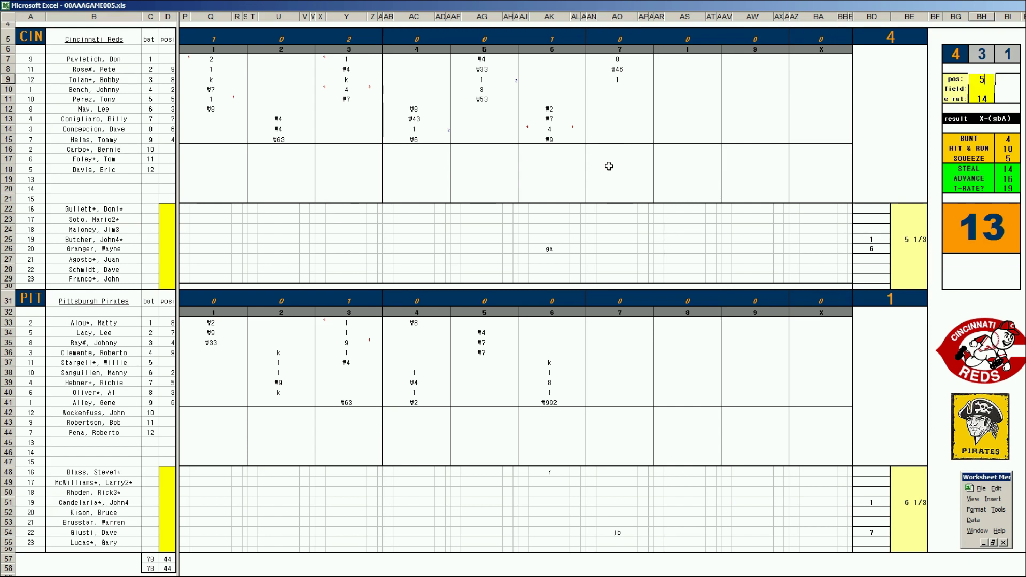
key("Return")
type("3")
key("Return")
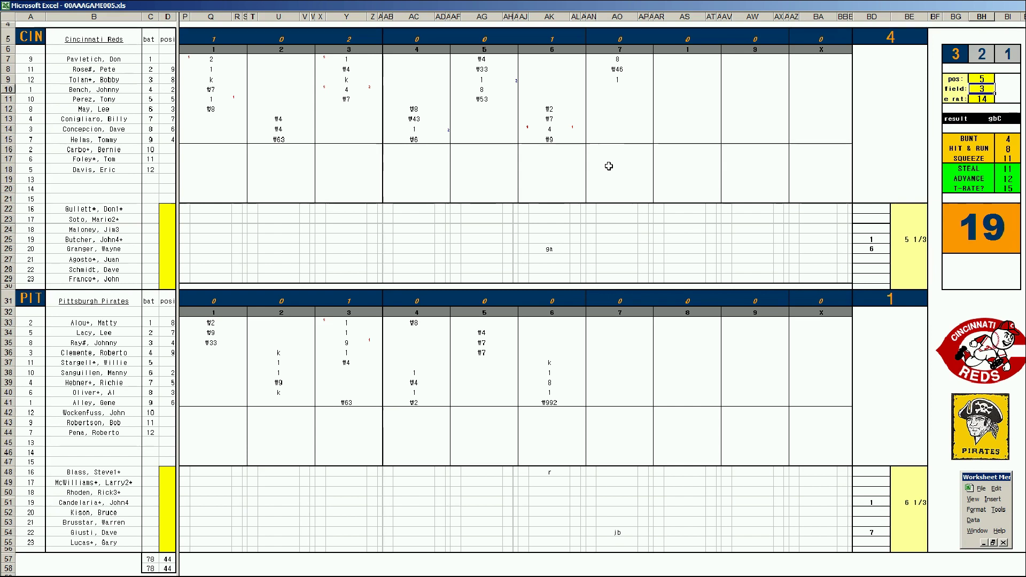
key("Return")
type("26")
key("Return")
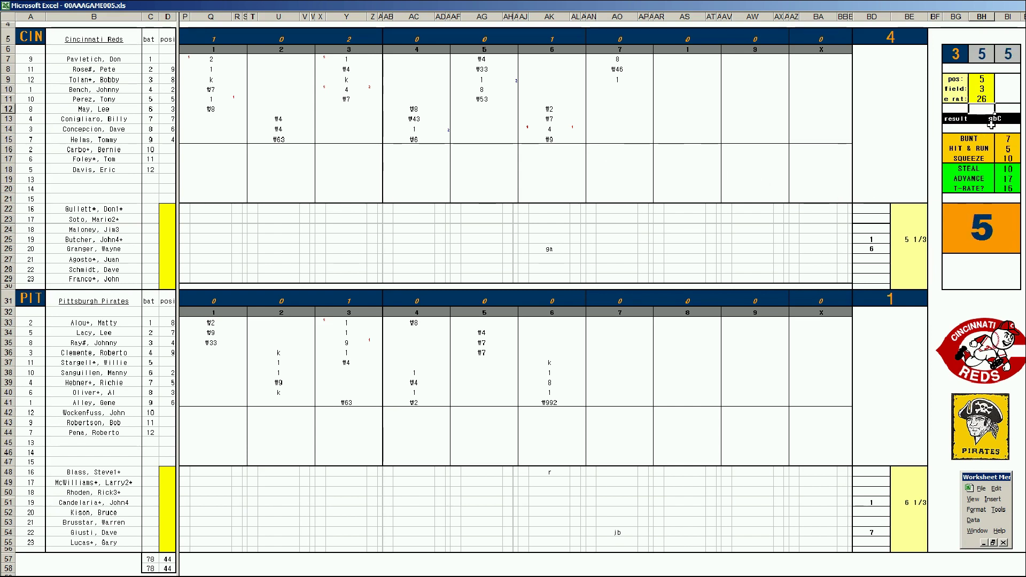
Step: Record Bench's ₩53 in AO10, delete the stray 1 in AN8, and give Perez a k
left_click(619, 90)
type("₩53")
key("Return")
key("Up")
key("Left")
key("Up")
key("Up")
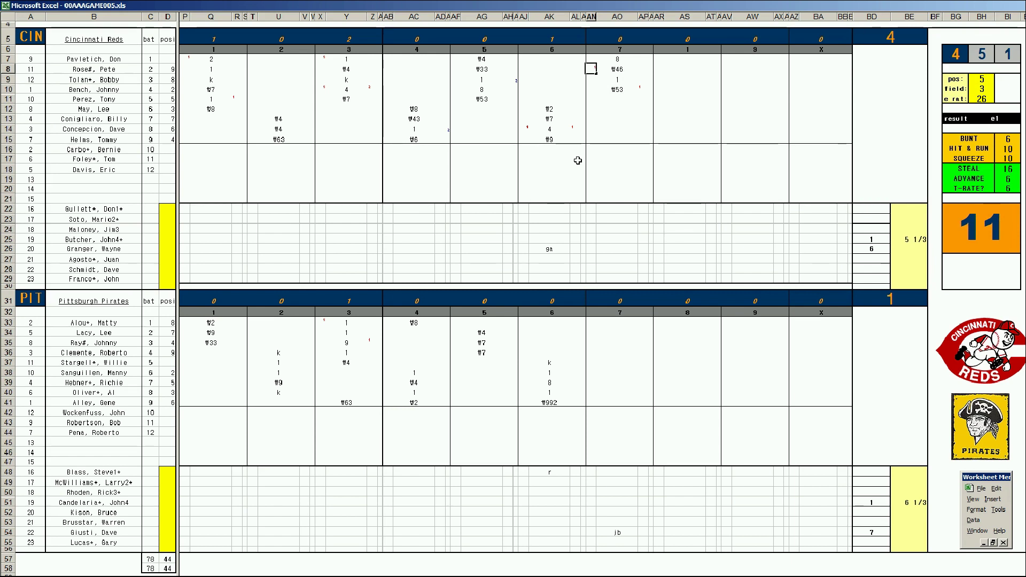
key("Delete")
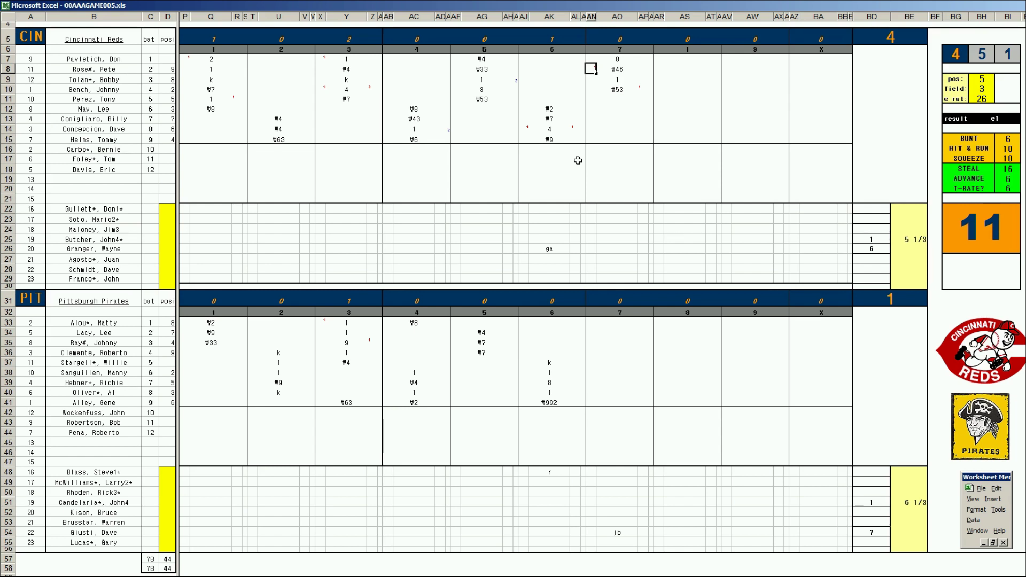
key("Return")
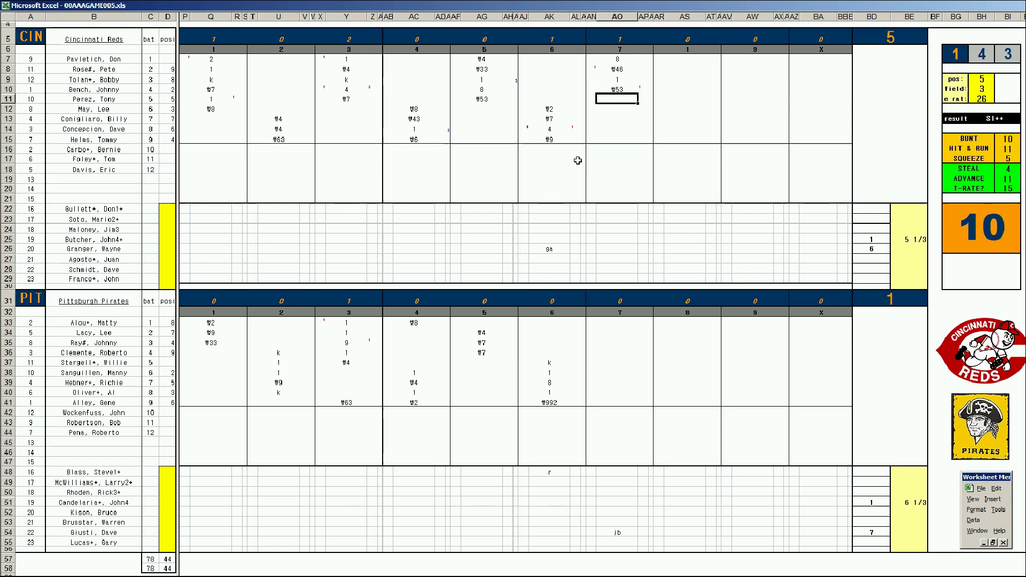
type("k")
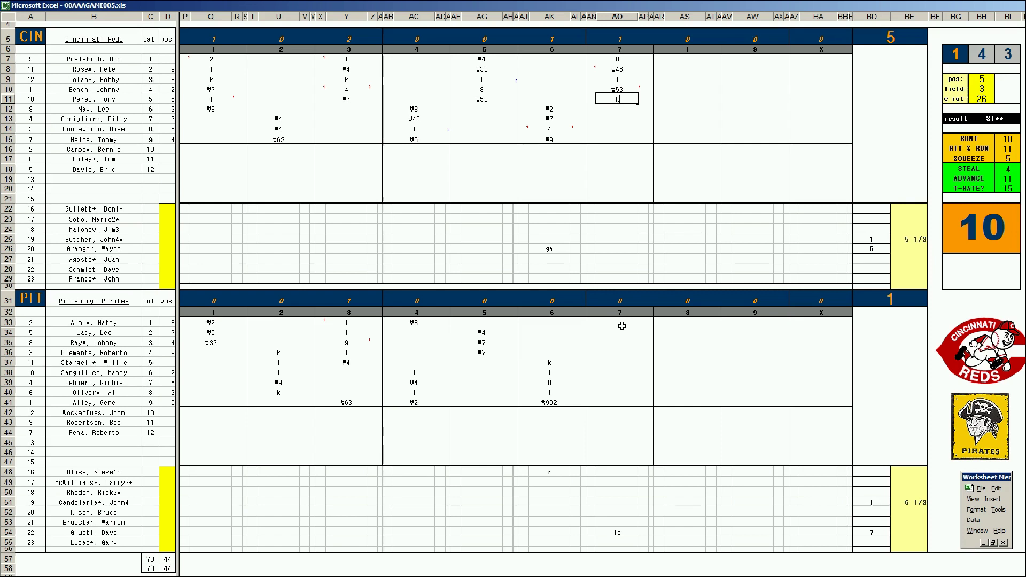
Step: Reroll the dice and score Alou 1, Lacy ₩4 and Ray ₩463 in AO33–AO35
left_click(622, 323)
key("F9")
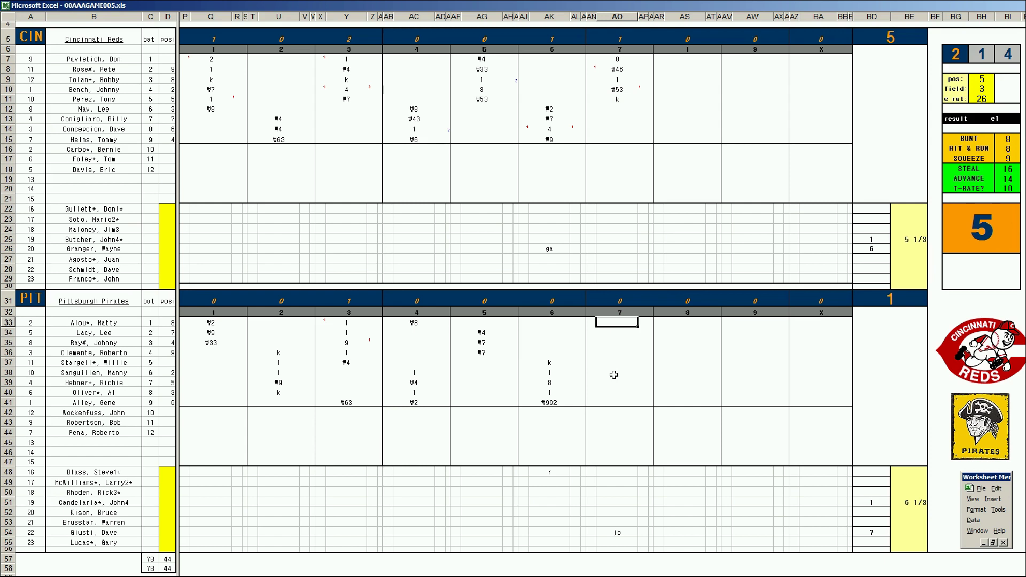
type("1")
key("Return")
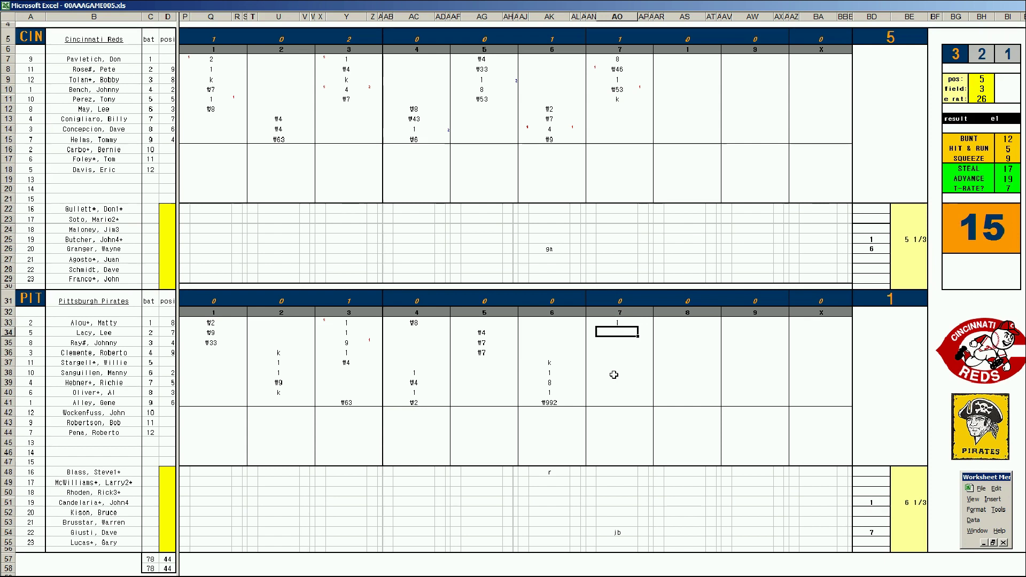
type("#w4")
key("Return")
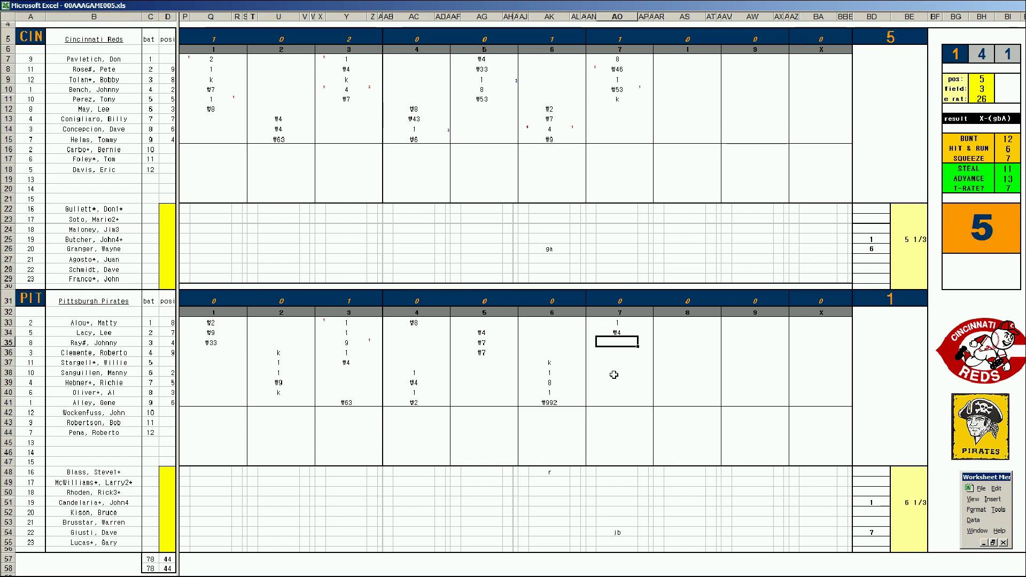
type("w463")
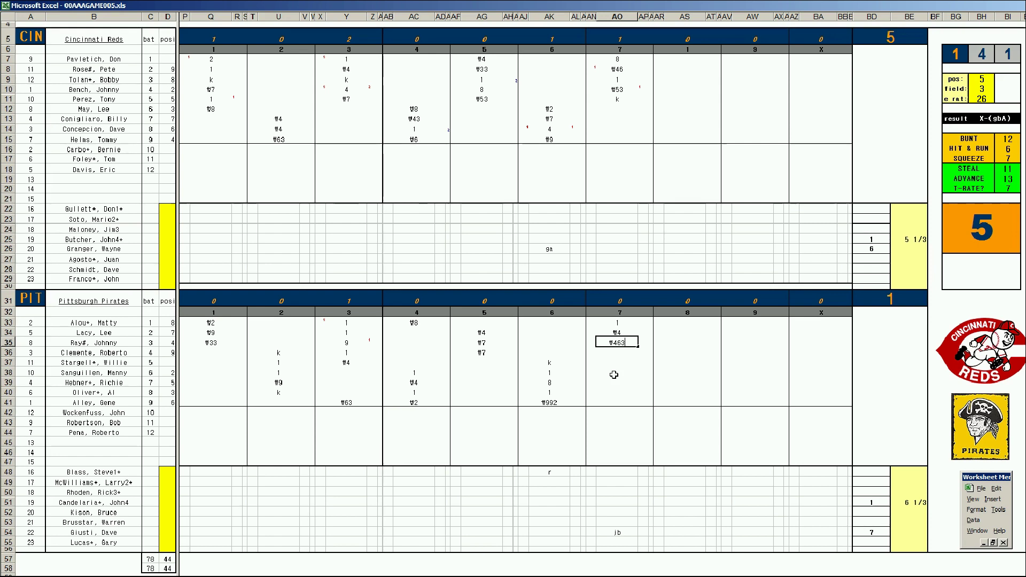
Step: Enter May ₩53, Conigliaro ₩63, Concepcion 8 and Helms ₩4 in the Reds' eighth
left_click_drag(684, 110, 683, 95)
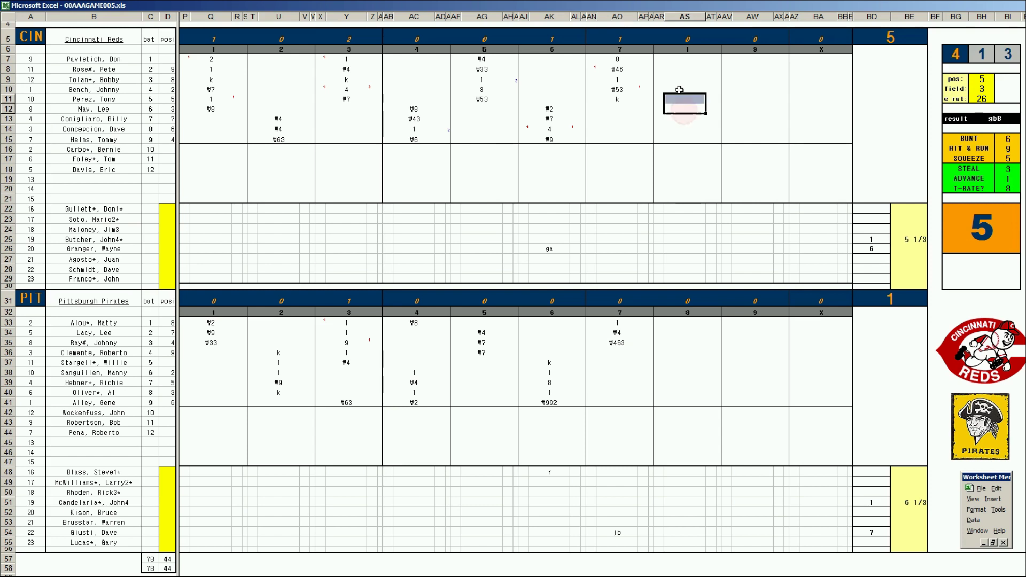
key("Return")
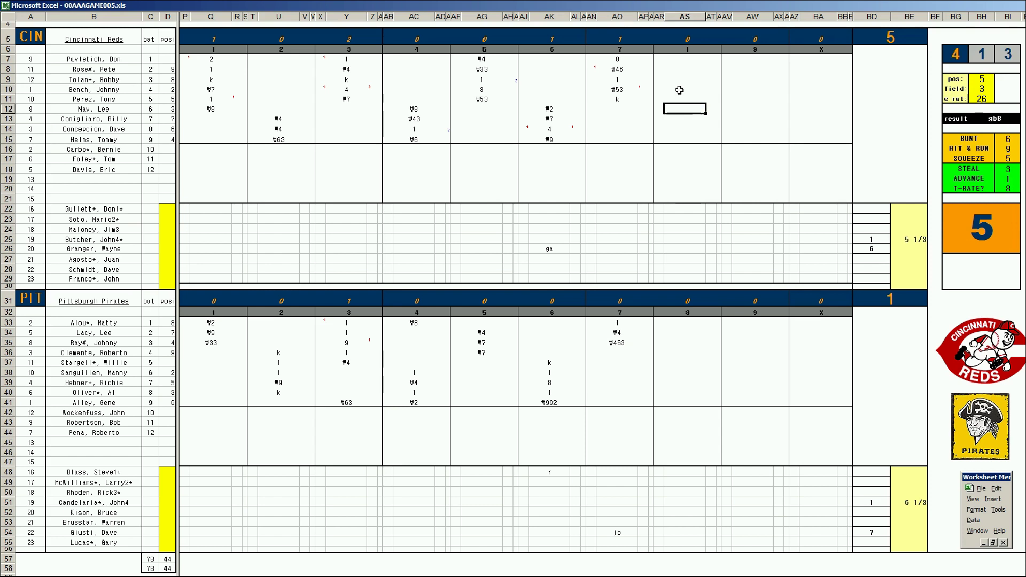
type("₩53")
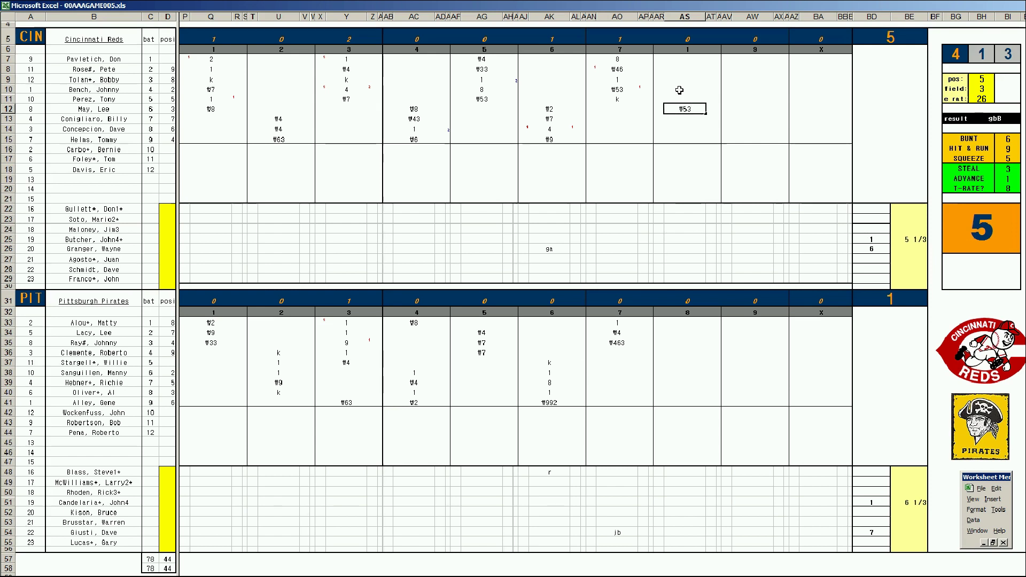
key("Return")
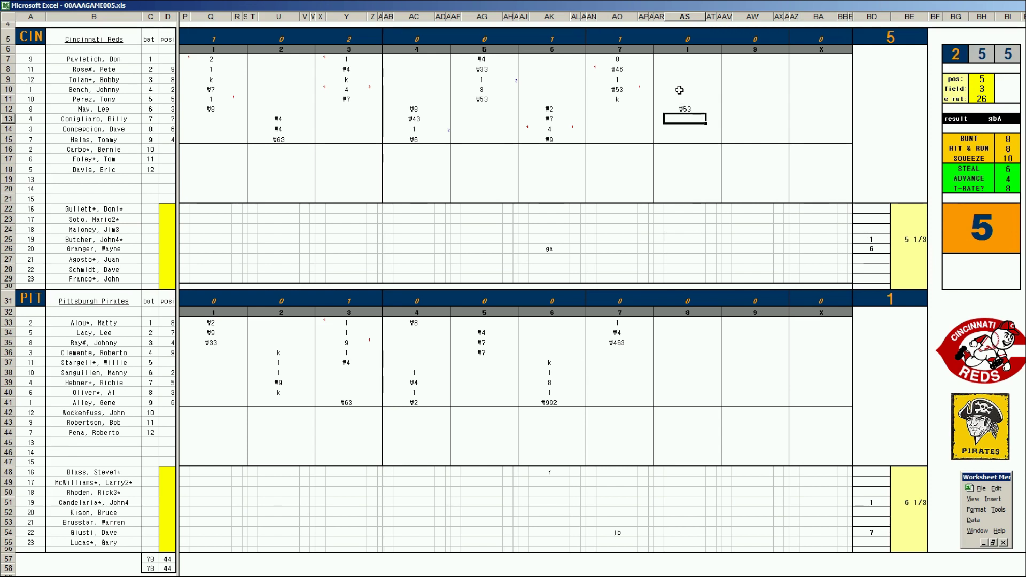
type("₩63")
key("Return")
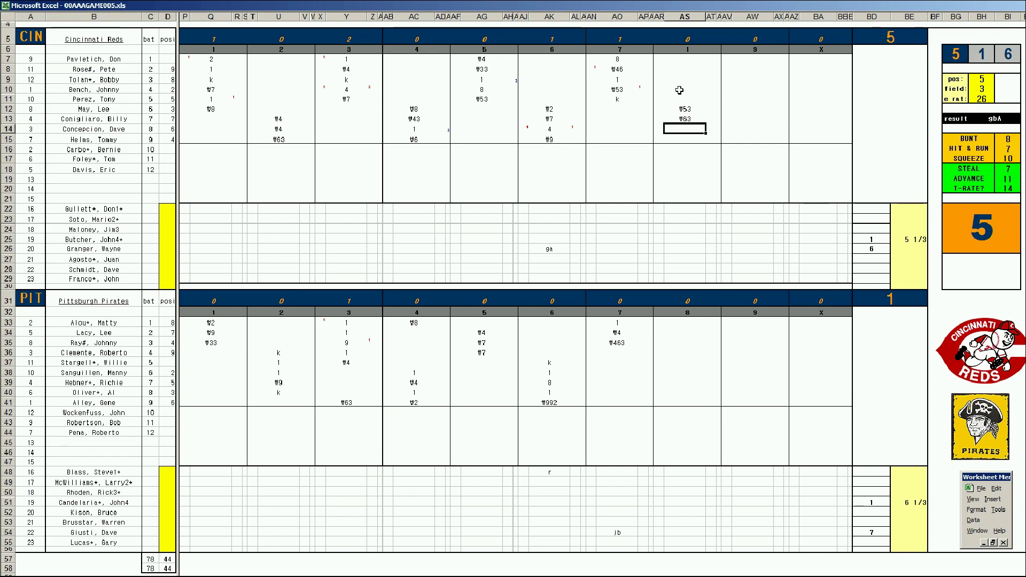
type("8")
key("Return")
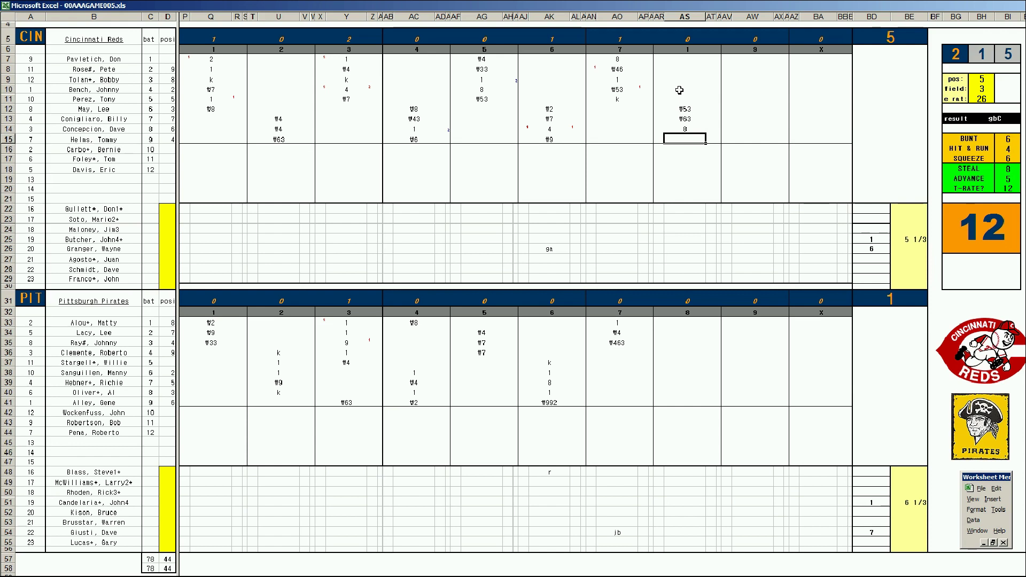
key("Up")
key("Right")
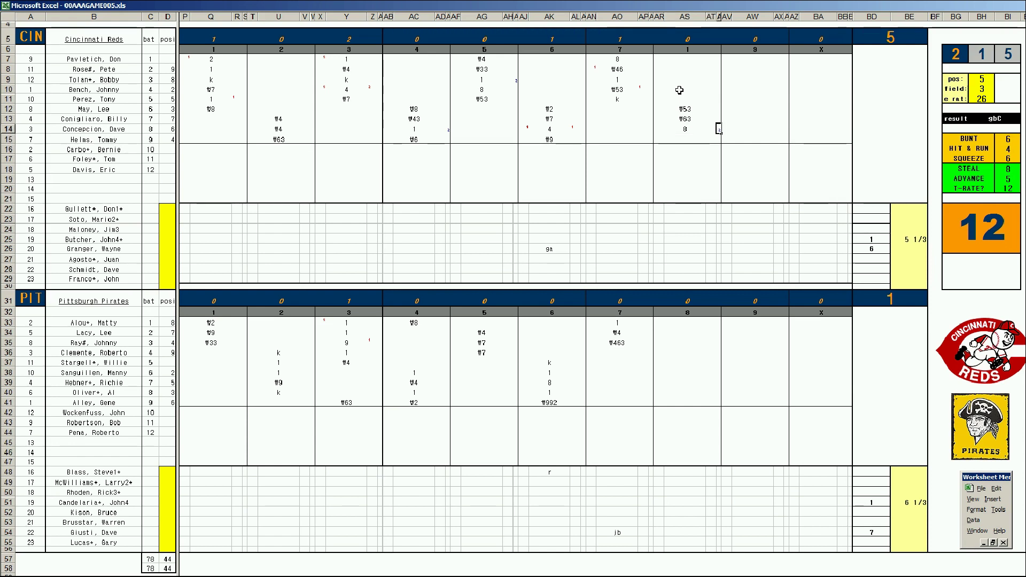
key("Return")
key("Left")
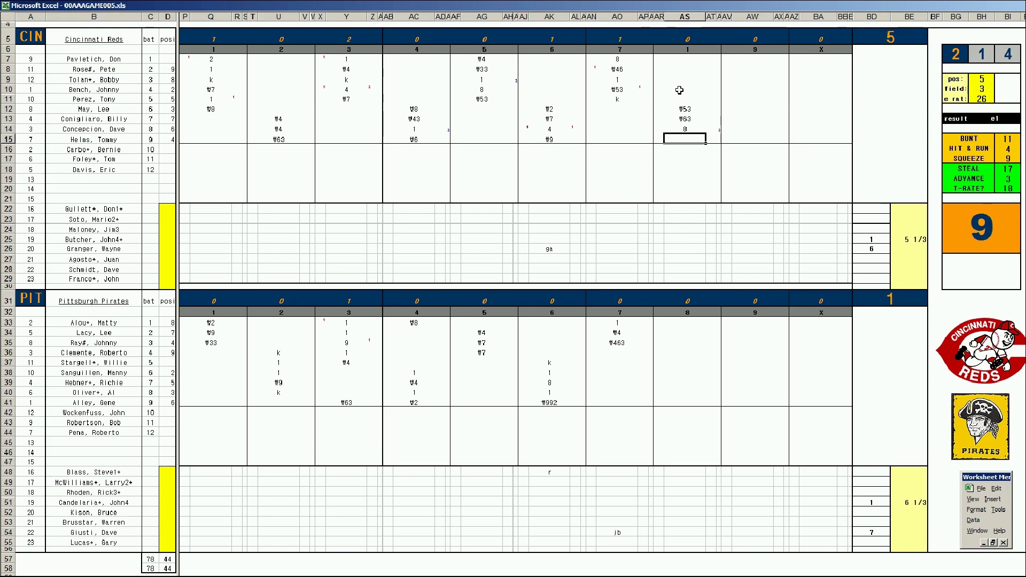
type("₩4")
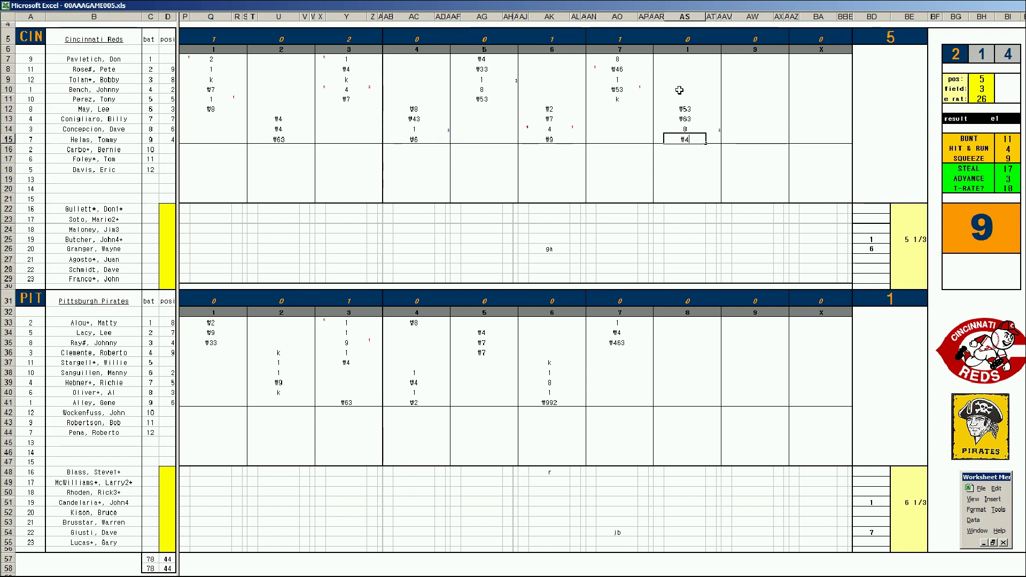
Step: Commit Helms' ₩4, log Clemente's 1, and enter pitcher values 6 and 8
left_click(677, 351)
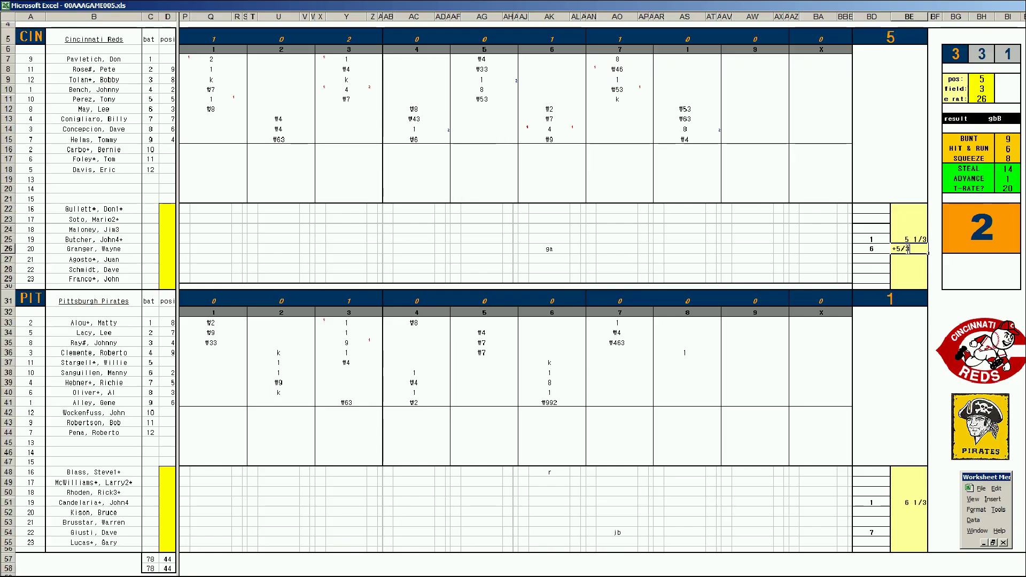
type("6")
key("Return")
type("8")
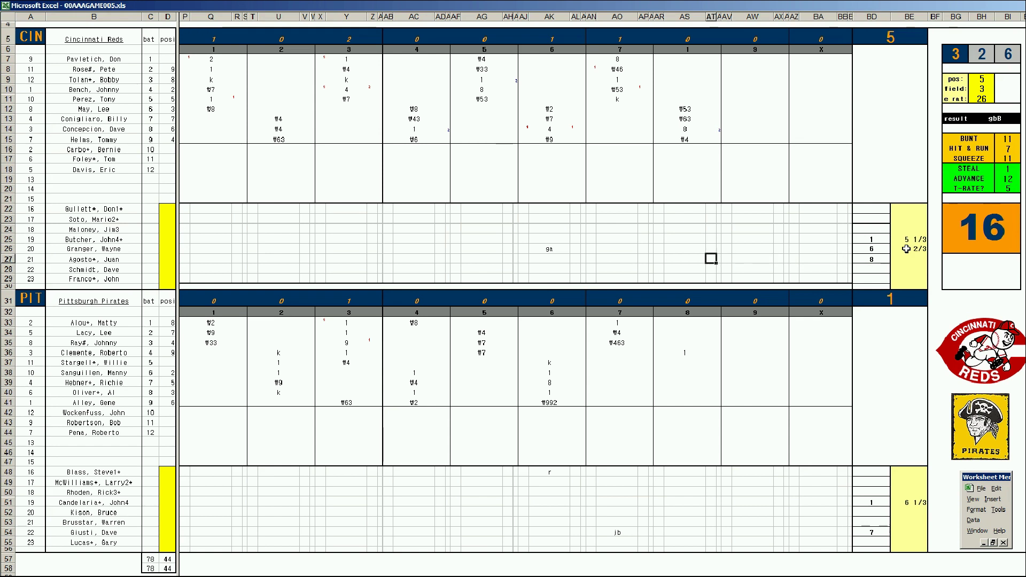
key("Left")
type("5")
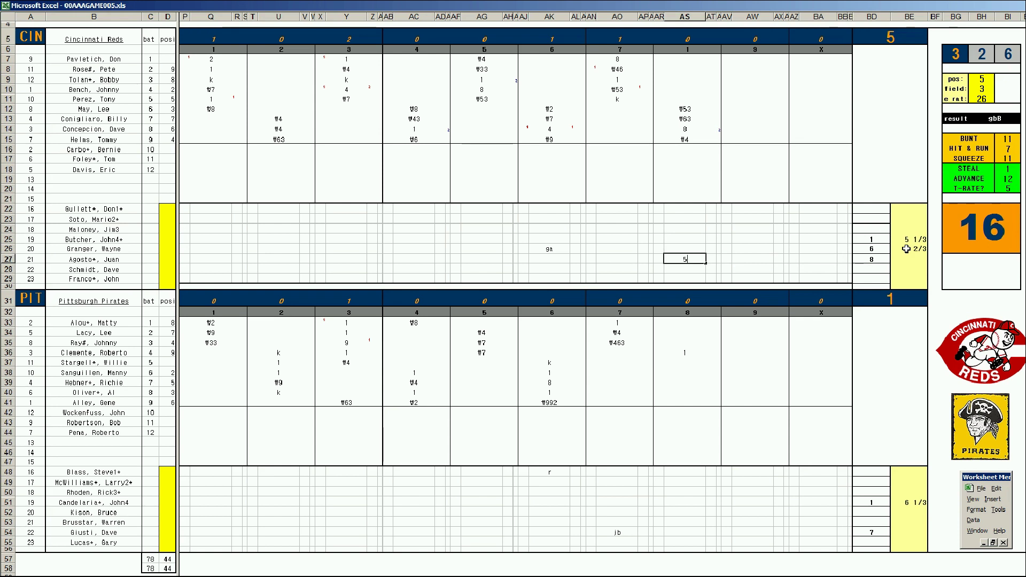
Step: Add Agosto's jw pitching-change note and correct innings pitched to 1 2/3
key("Return")
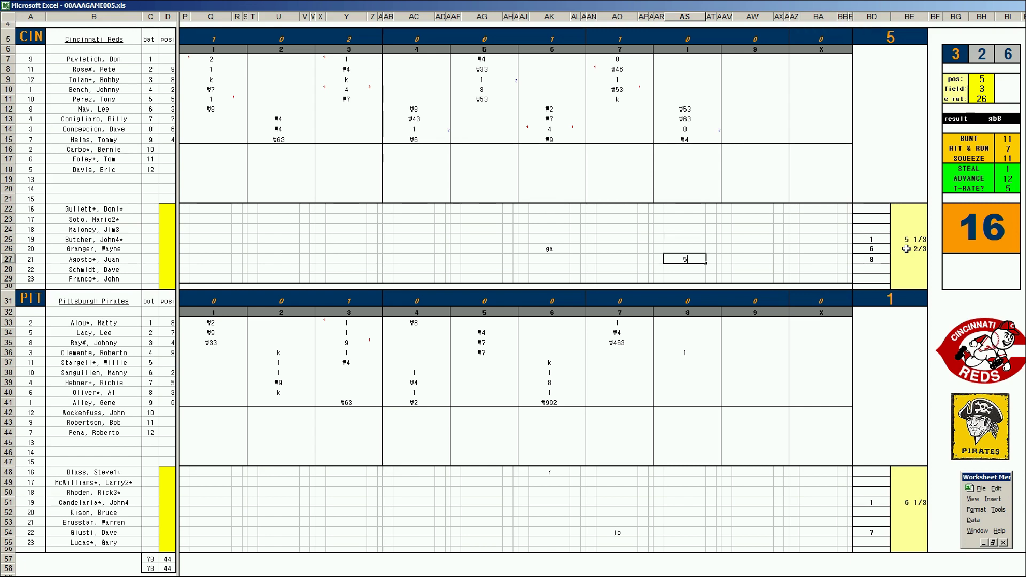
key("BackSpace")
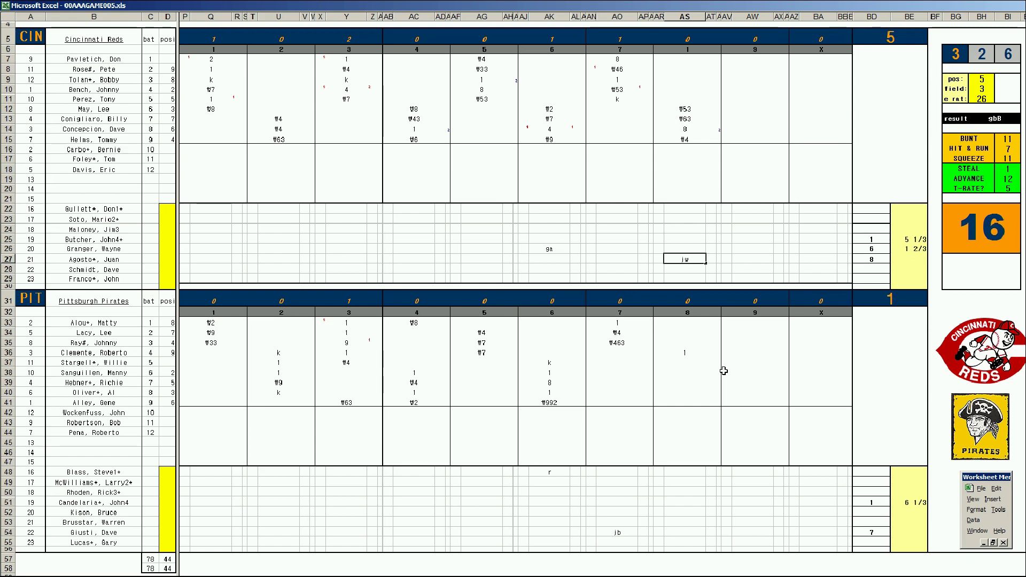
left_click(685, 414)
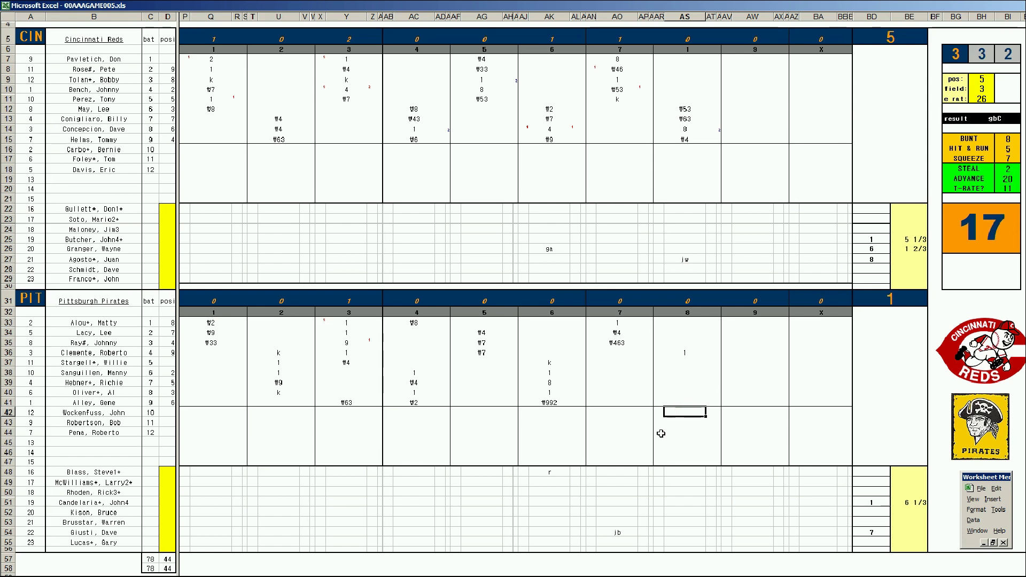
type("8")
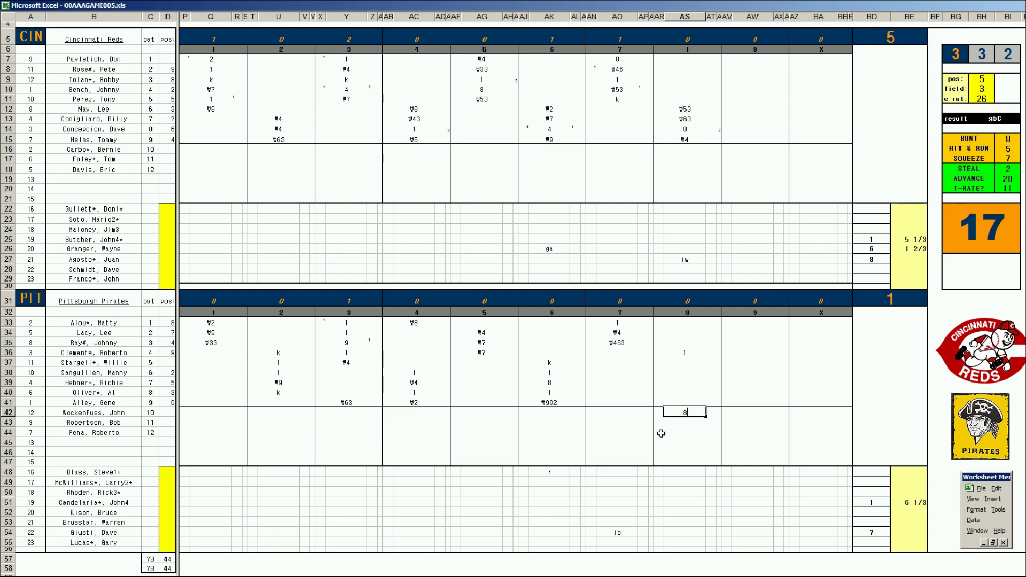
Step: Record 8s for Wockenfuss and Sanguillen in Pittsburgh's eighth
key("Return")
key("Up")
key("Up")
key("Up")
key("Down")
key("Down")
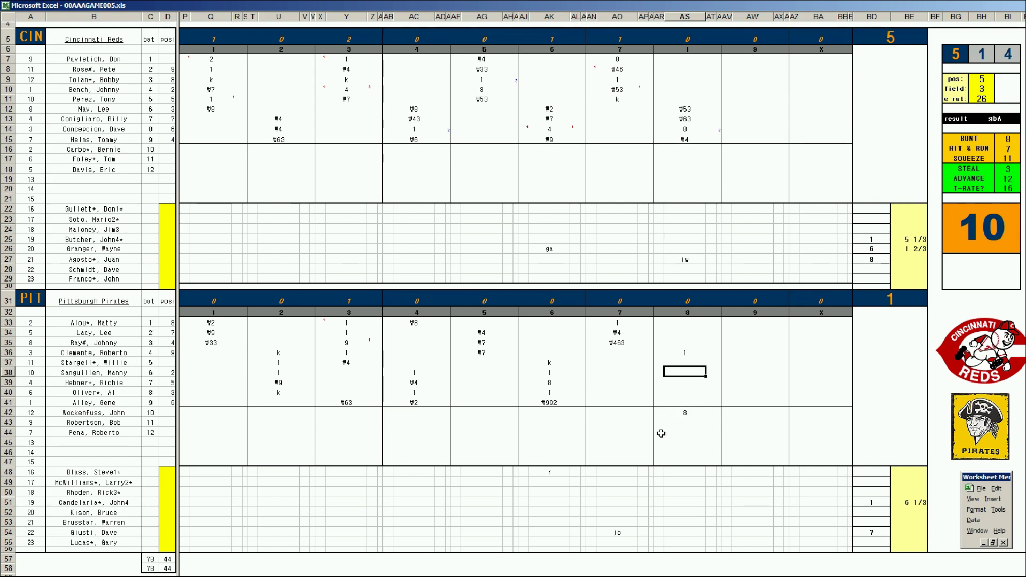
type("8")
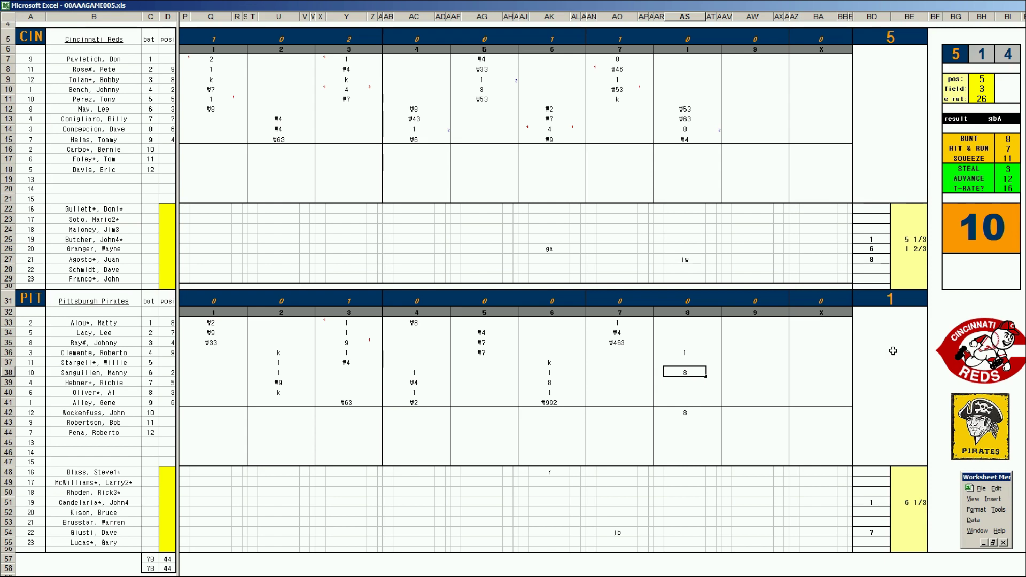
Step: Credit the third pitcher with 0 innings and add a br note in the eighth
left_click(903, 260)
type("0")
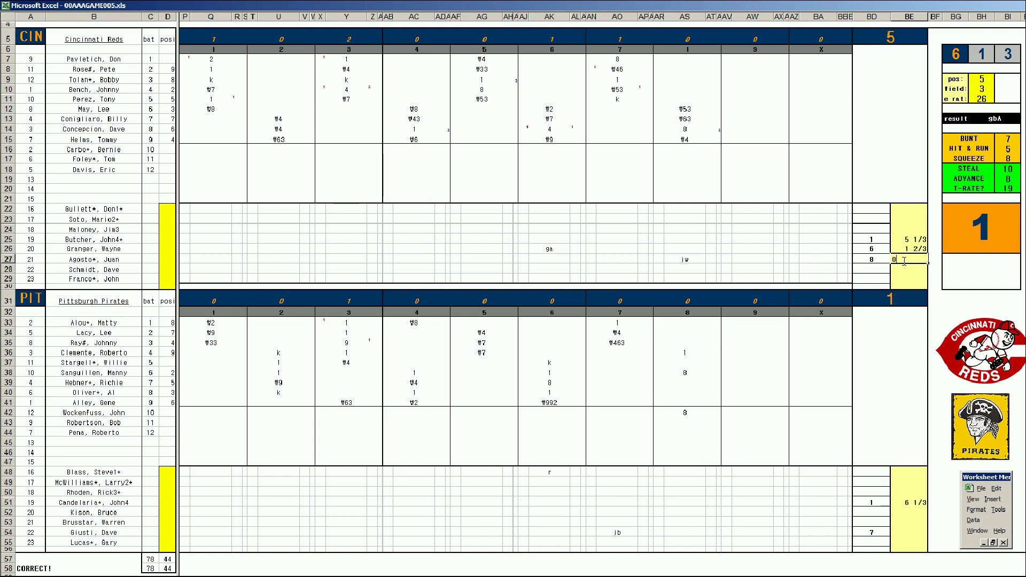
key("Return")
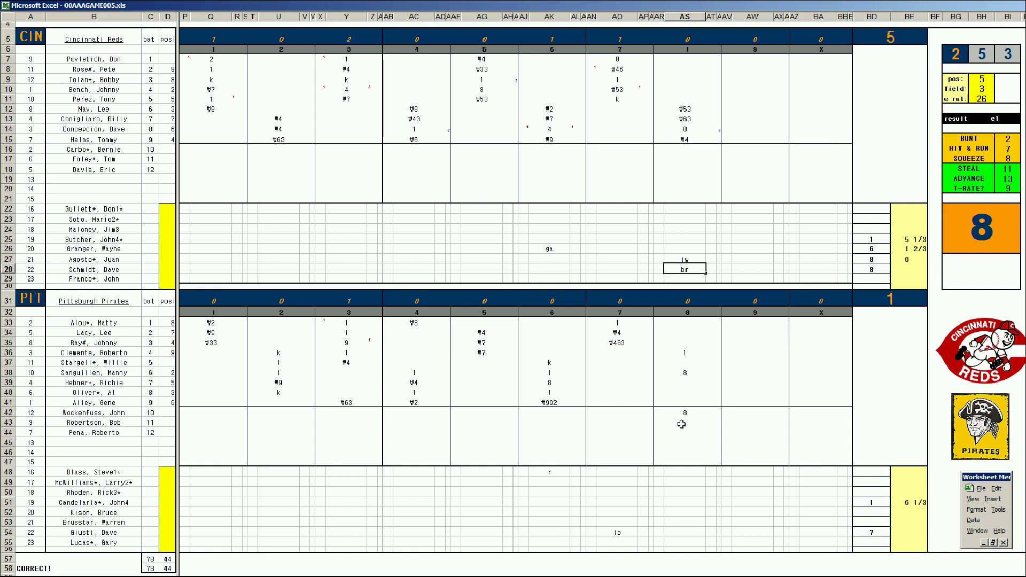
left_click(686, 422)
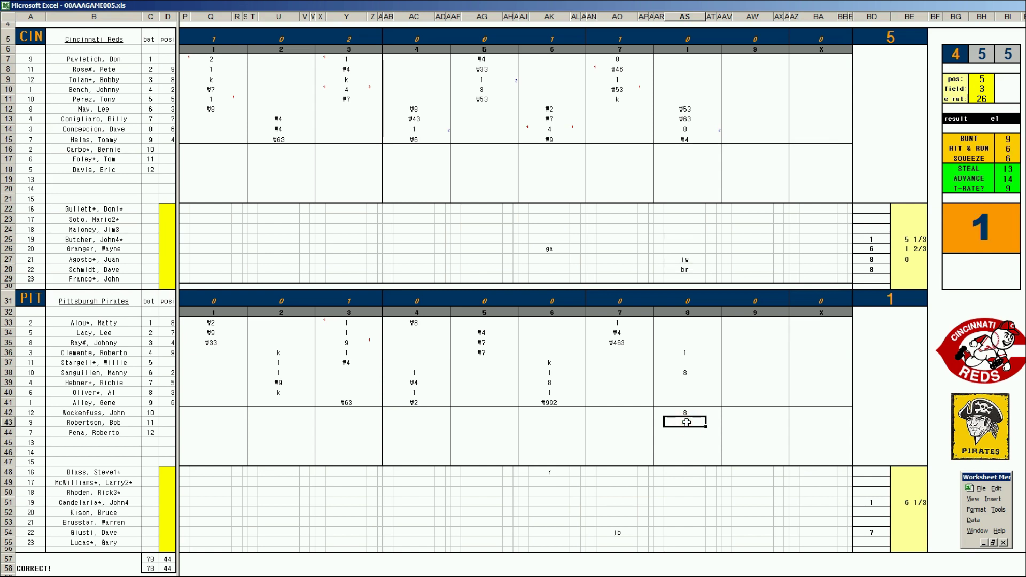
Step: Set the ratings panel's e rat value to 16
key("Return")
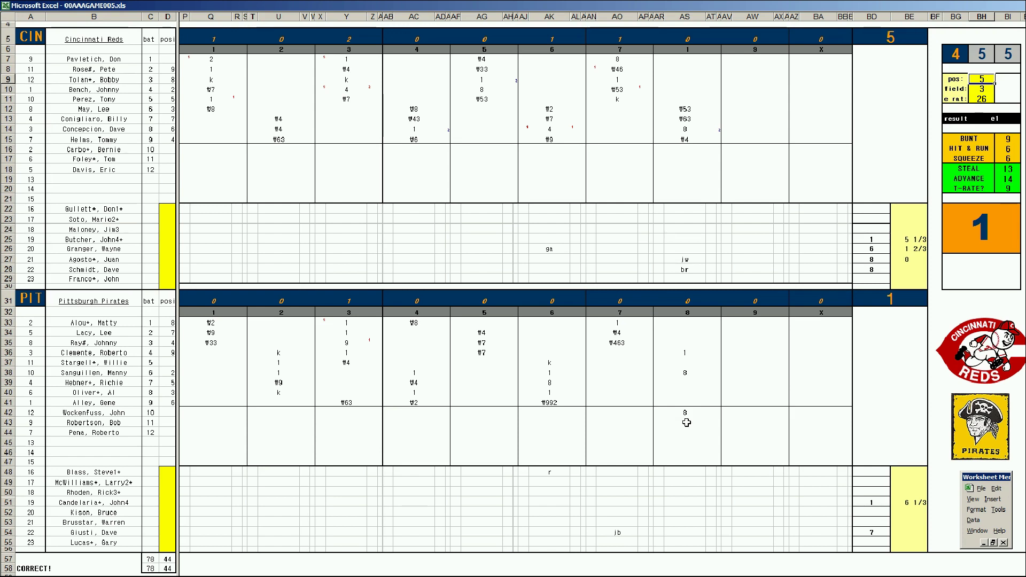
key("Return")
key("Return")
type("16")
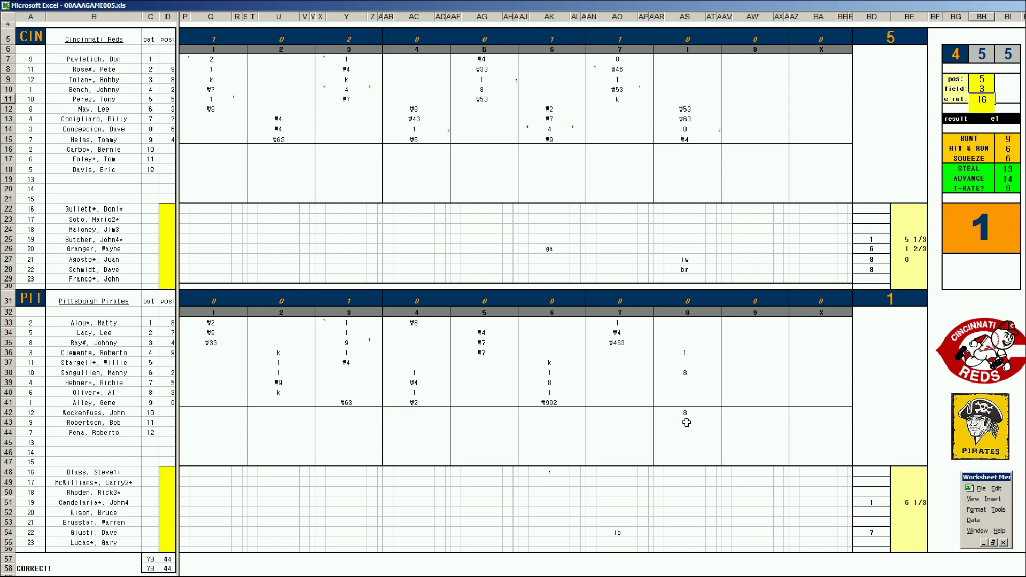
key("Return")
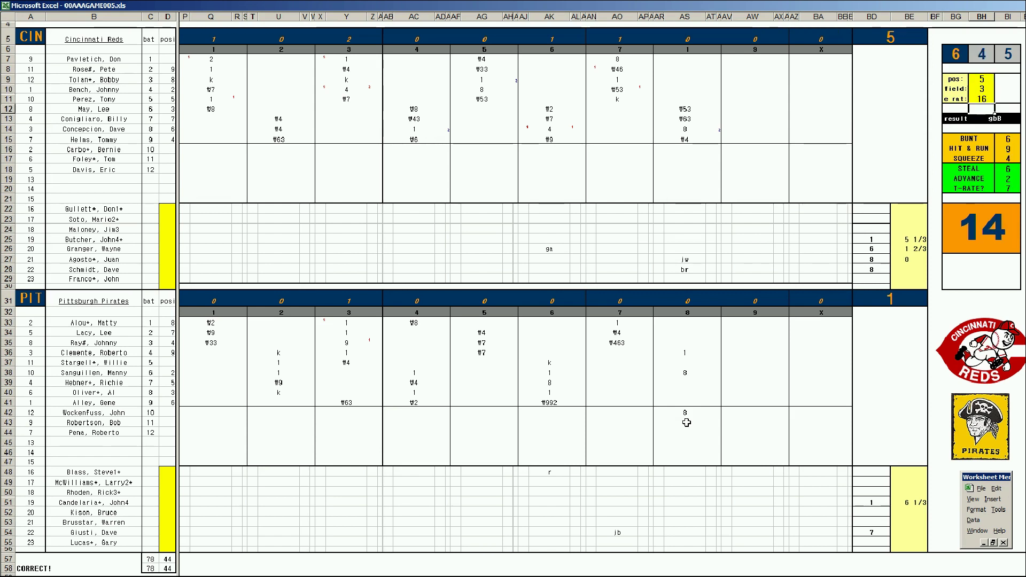
Step: Log Robertson's ₩54 in Pittsburgh's eighth inning
left_click(684, 422)
type("₩54")
key("Return")
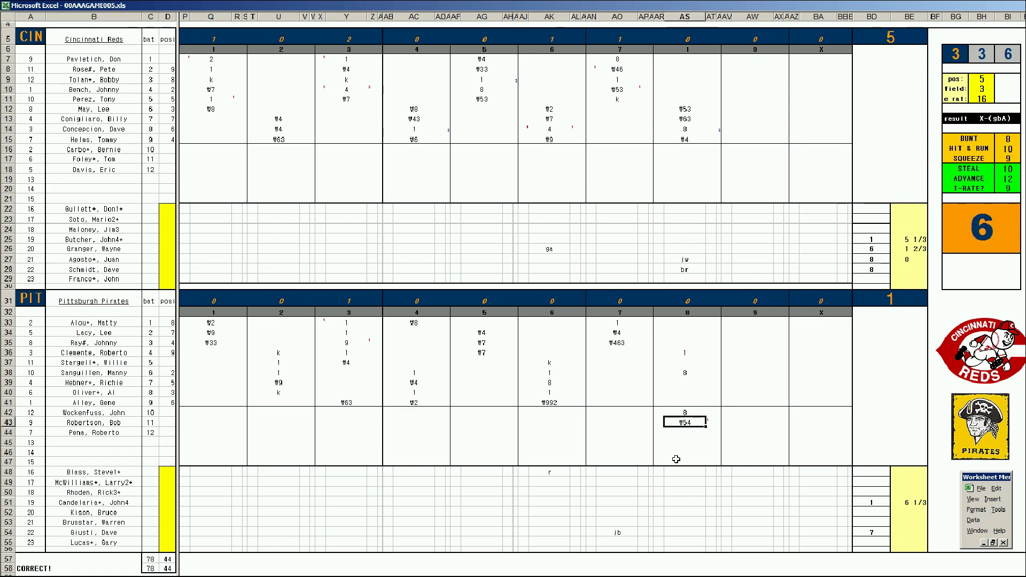
key("Left")
key("Up")
key("Up")
key("Up")
key("Up")
key("Up")
key("Up")
type("1")
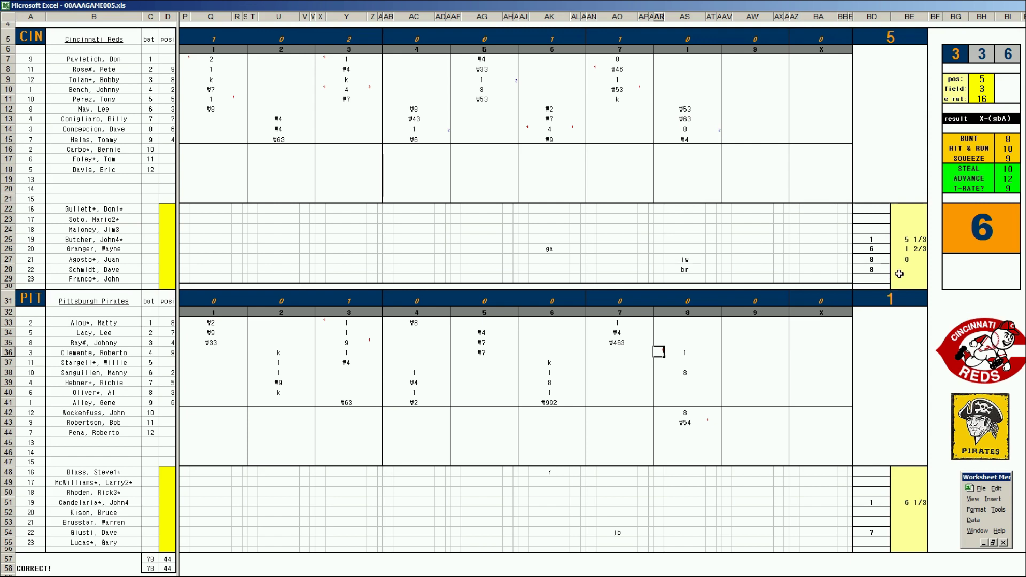
Step: Add 1/3 inning for Franco and mark the next reliever entering in the ninth
left_click(900, 272)
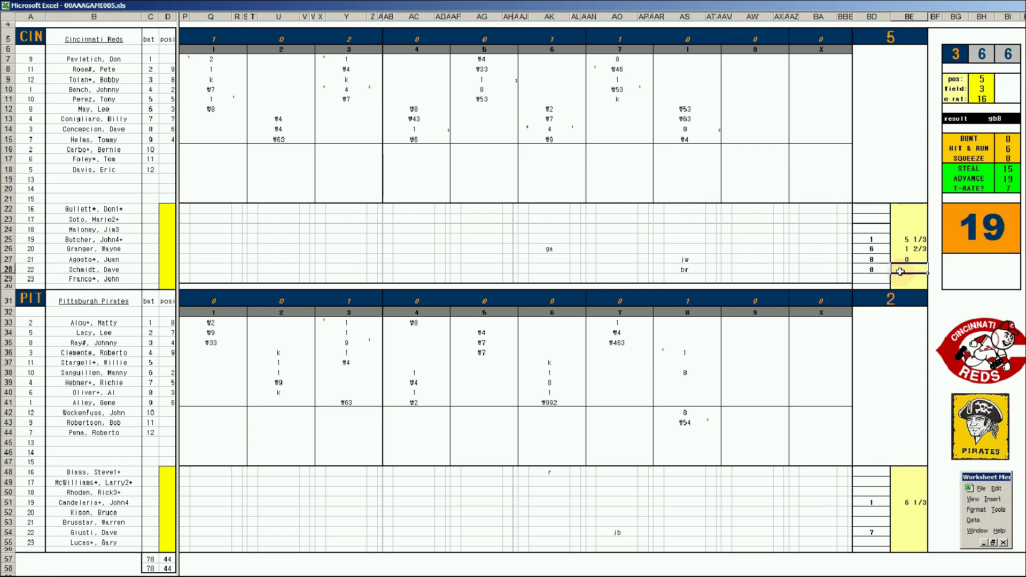
type("+1/3")
key("Return")
key("Left")
type("9")
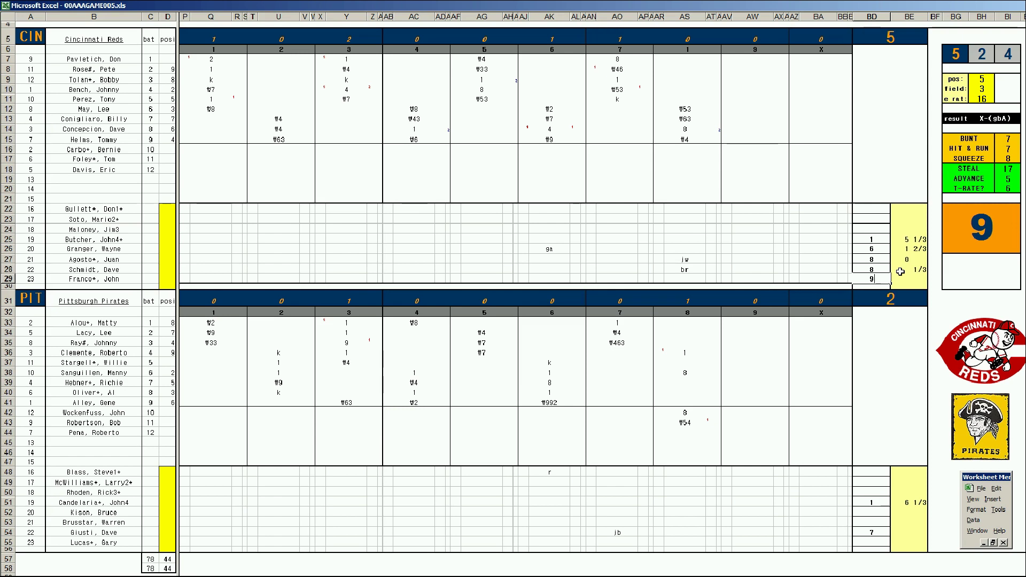
key("F9")
key("Left")
key("Left")
key("Left")
key("Left")
key("Left")
key("Left")
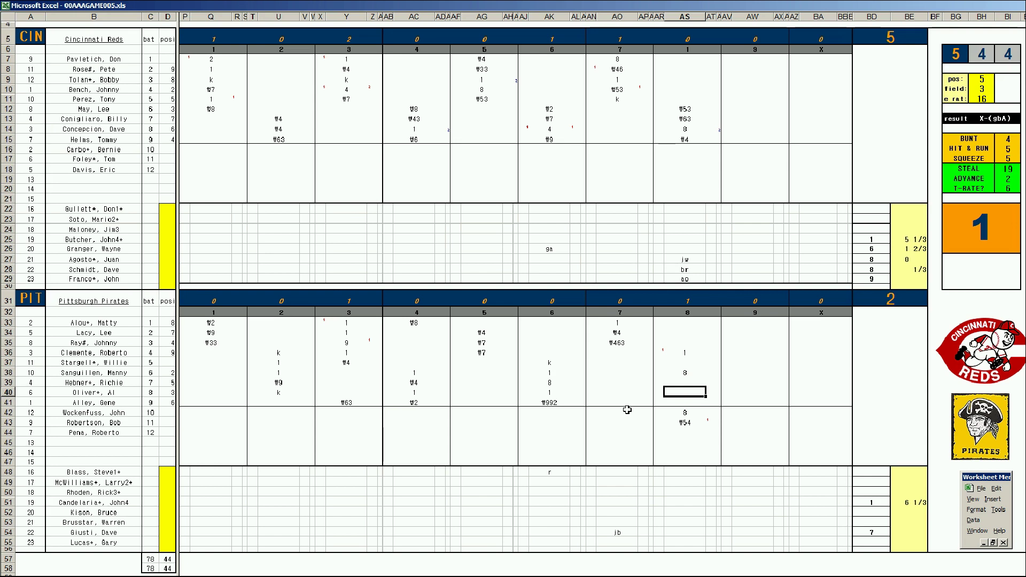
Step: Set the defense panel to position 4, field 1 and e rat 10
left_click(626, 410)
type("4")
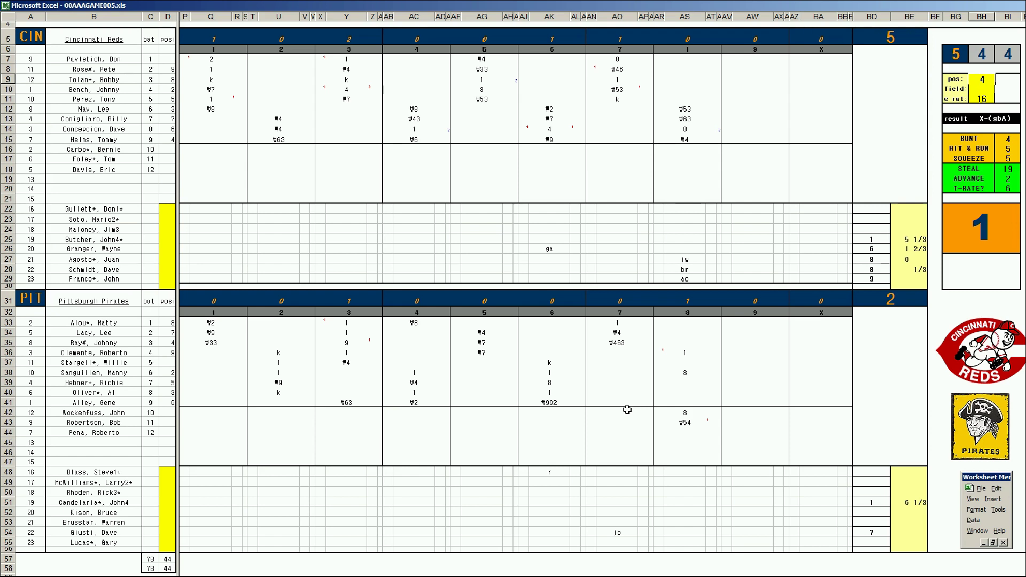
key("Return")
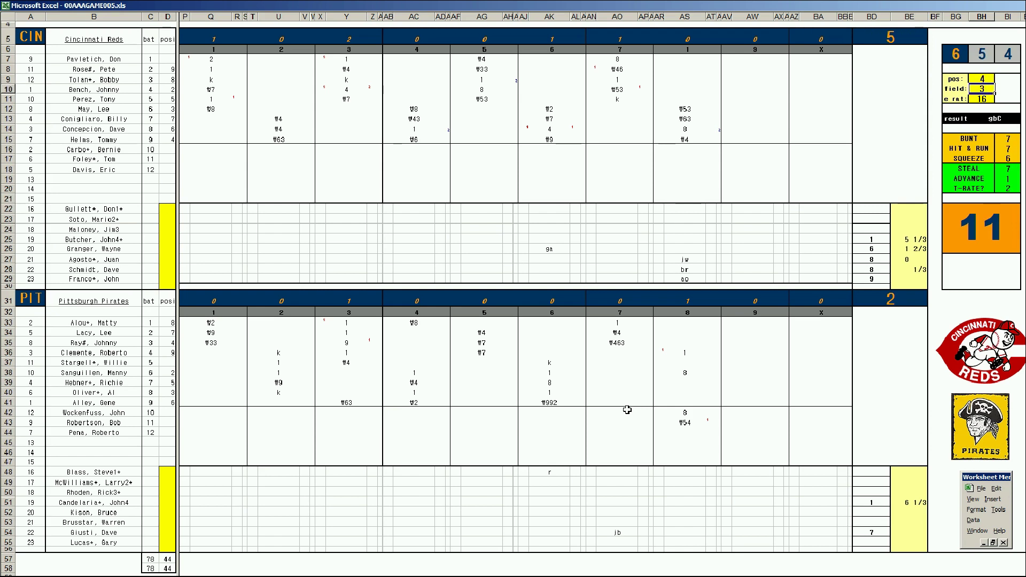
type("1")
key("Return")
type("10")
key("Return")
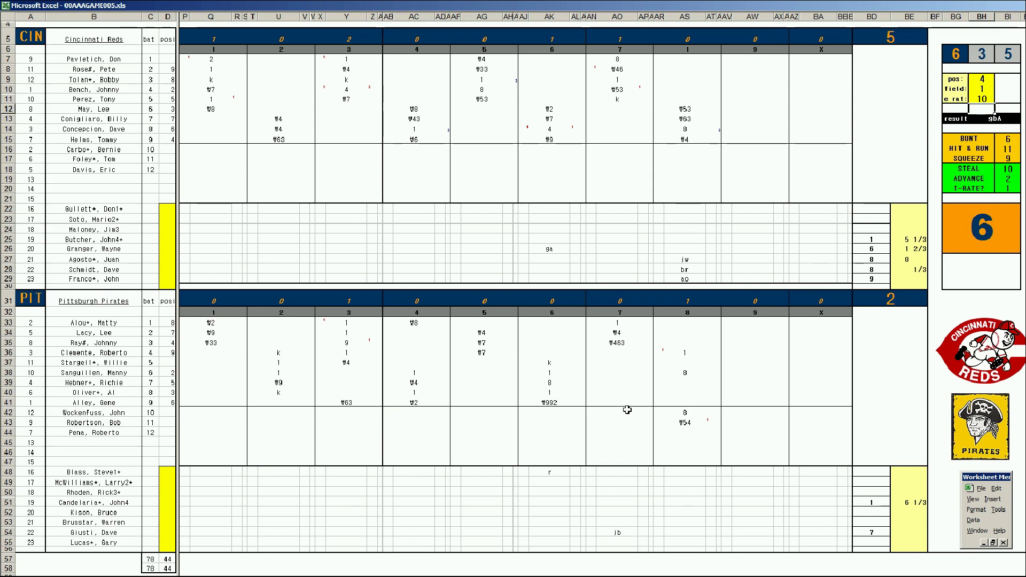
Step: Score Oliver's eighth-inning play in row 40 as ₩463
left_click(682, 392)
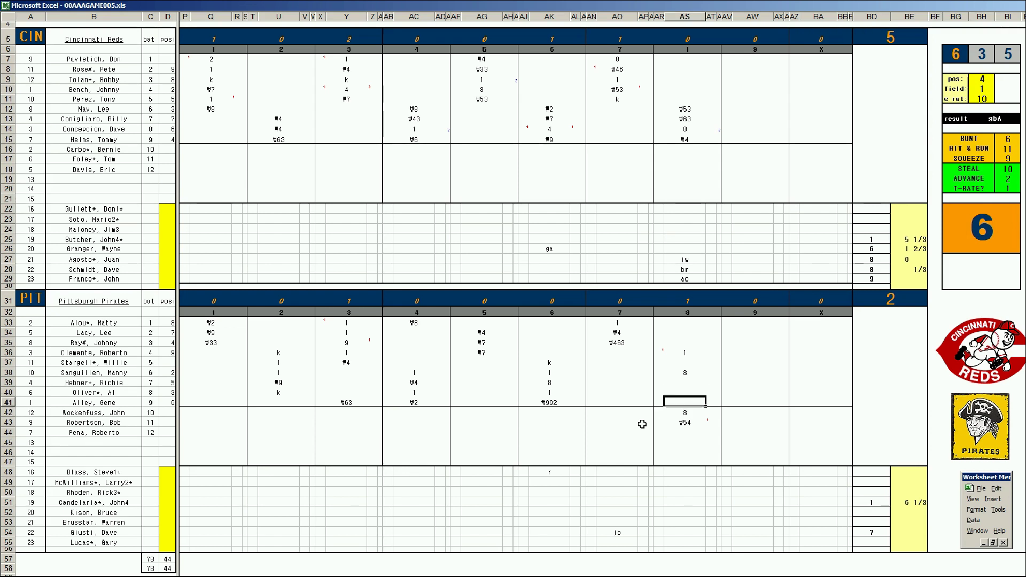
key("Return")
key("Up")
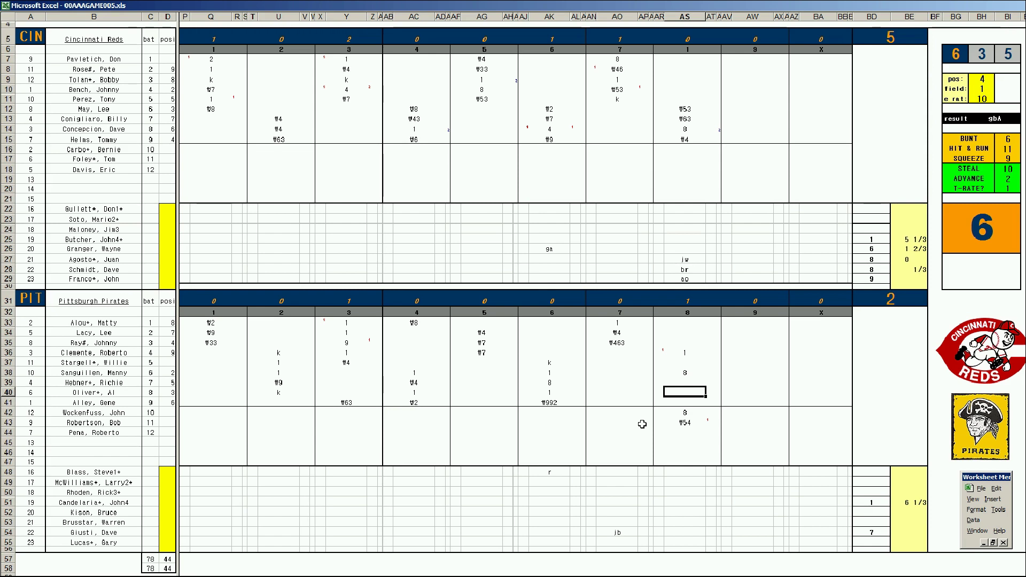
type("₩463")
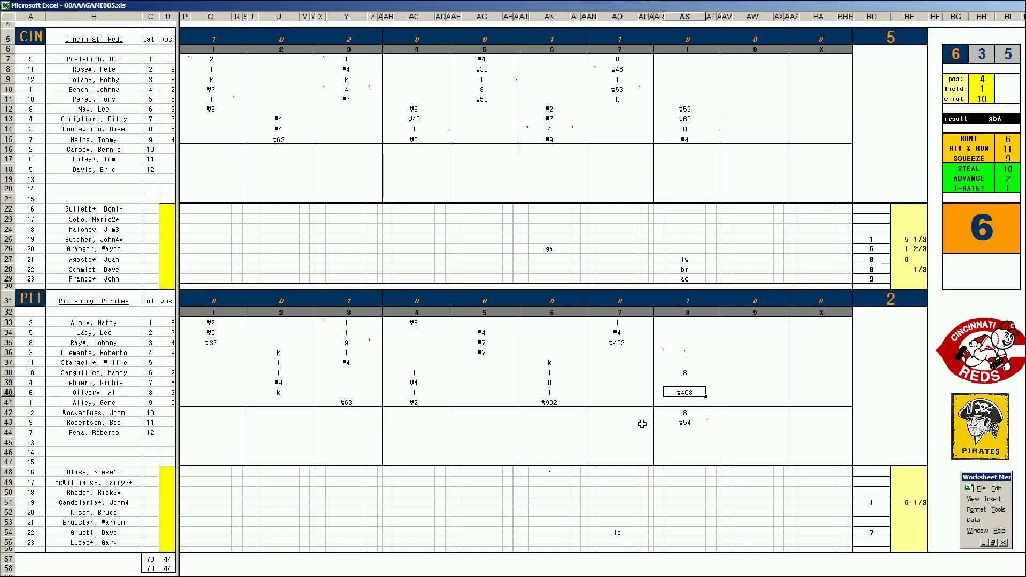
Step: Give Giusti 1 2/3 innings, mark Brusstar entering in the ninth, and start ₩63
left_click(905, 532)
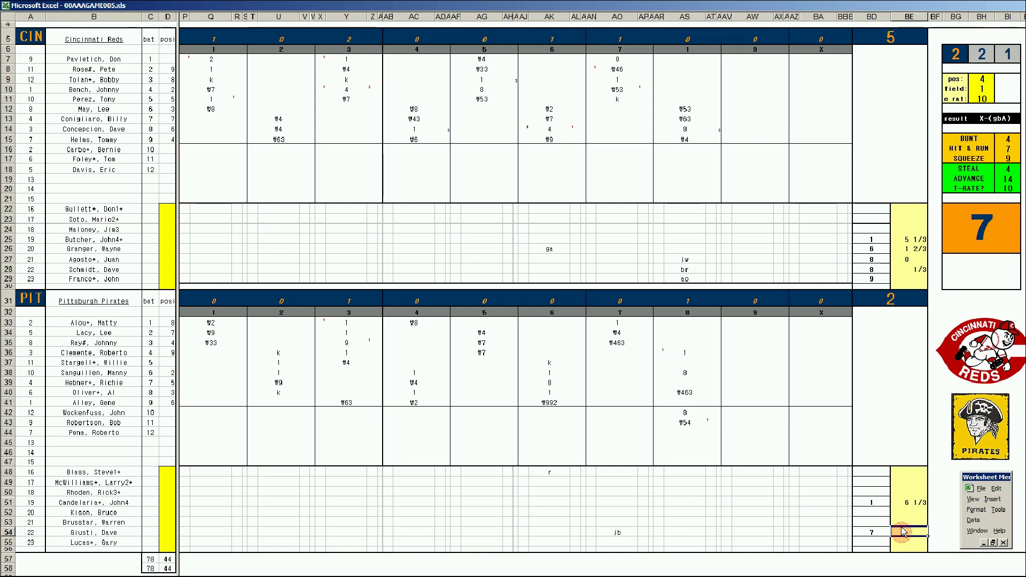
type("+5 2/3")
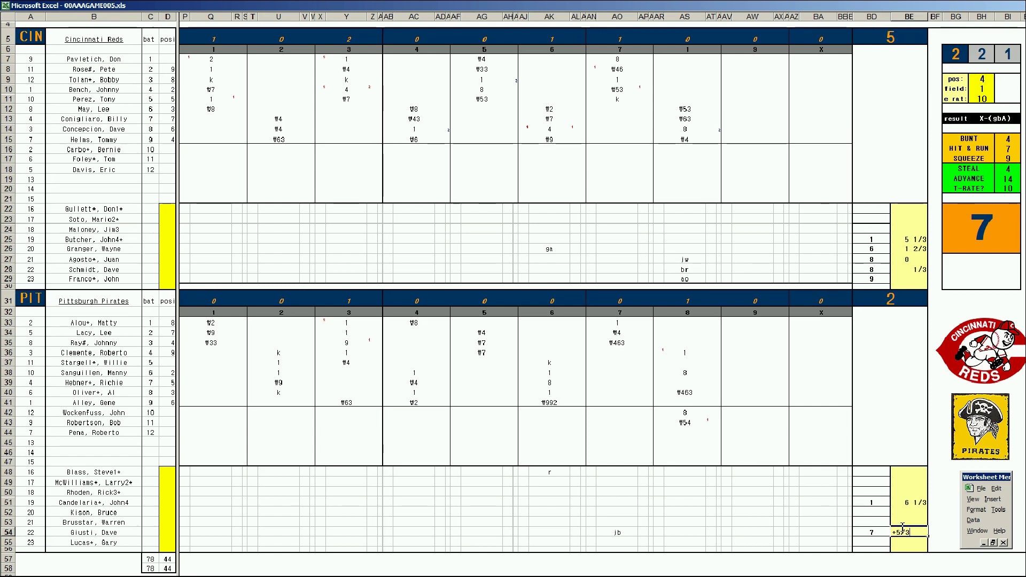
key("Return")
type("9")
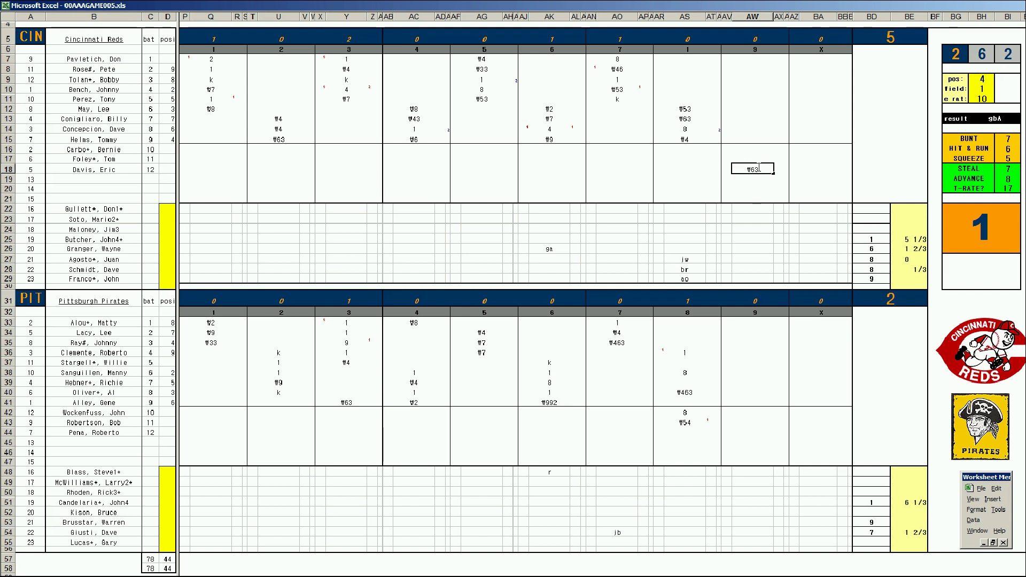
Step: Commit Davis' ₩63, then enter 1, 1, ₩4 in rows 8–10 and Foley's ₩6
key("Return")
key("Up")
key("Up")
key("Up")
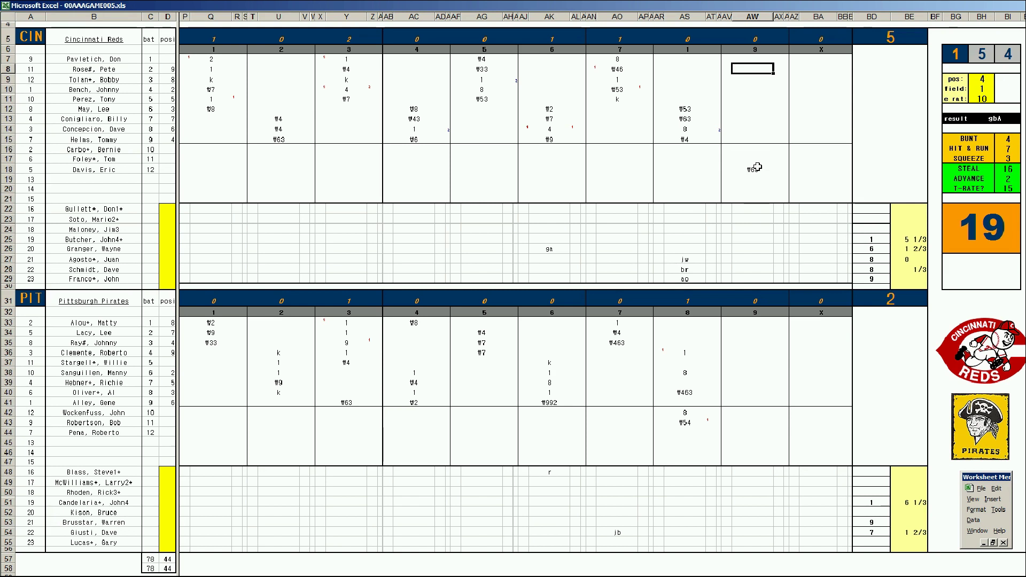
type("1")
key("Return")
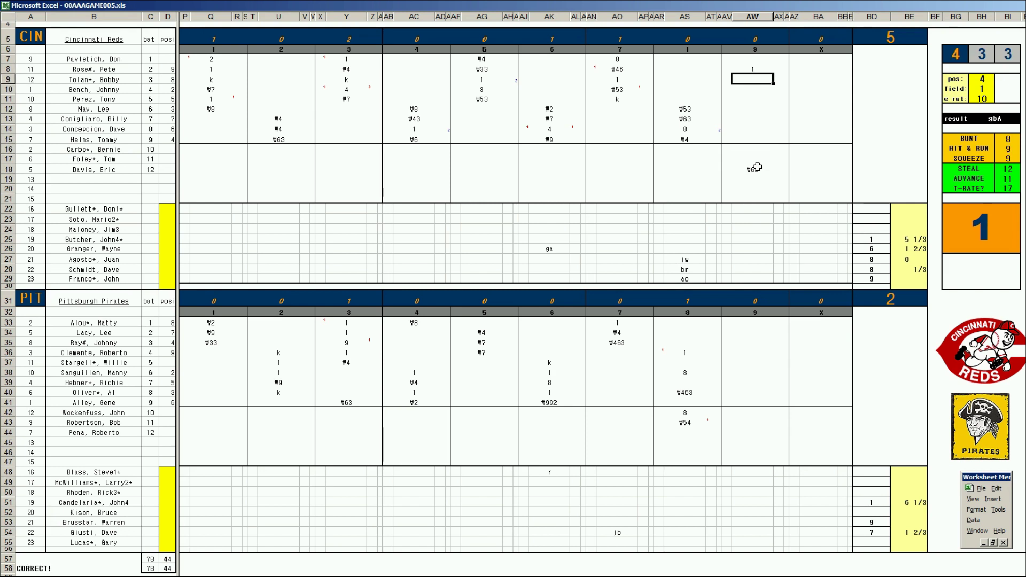
type("1")
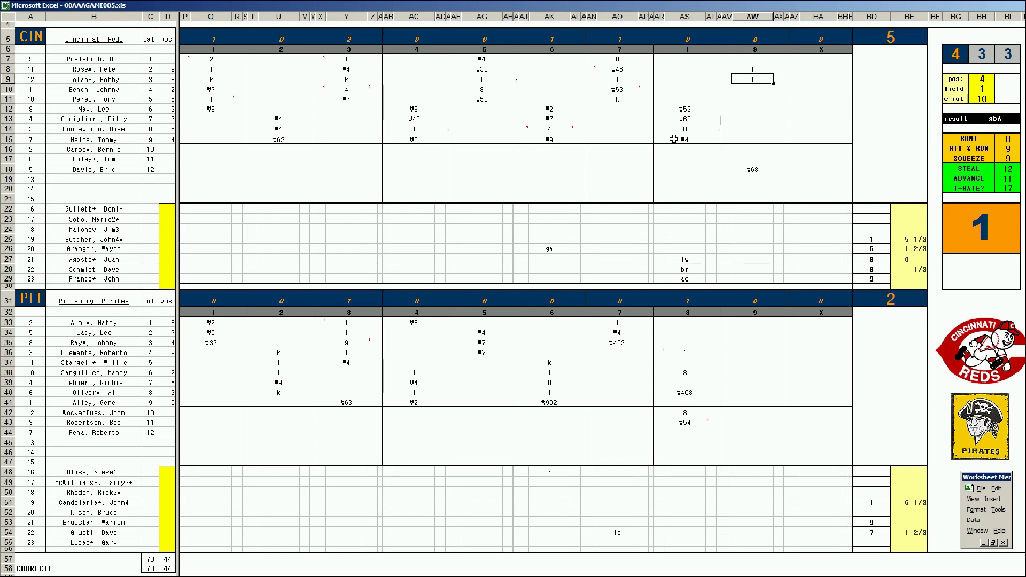
key("Return")
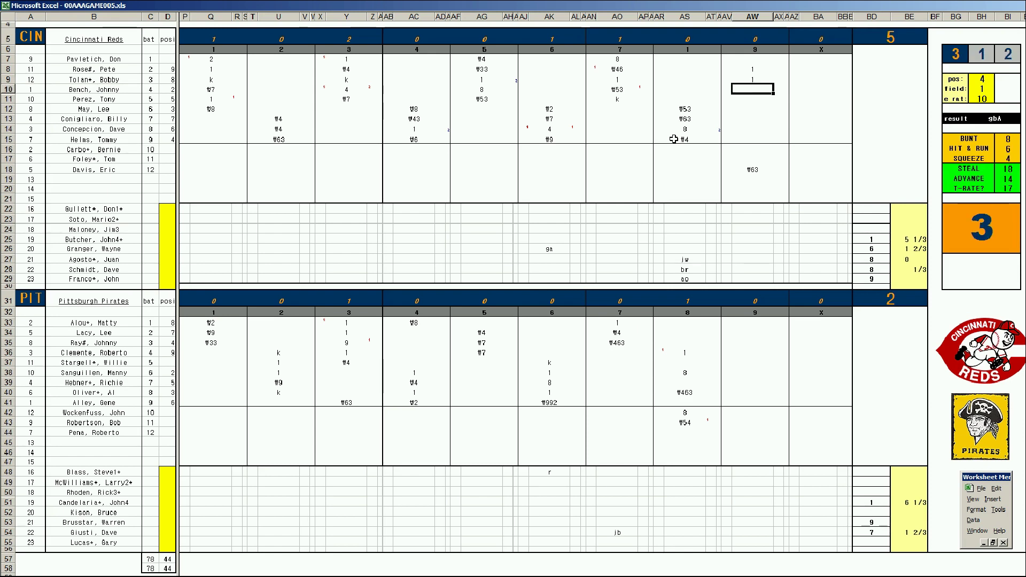
type("#4")
key("Return")
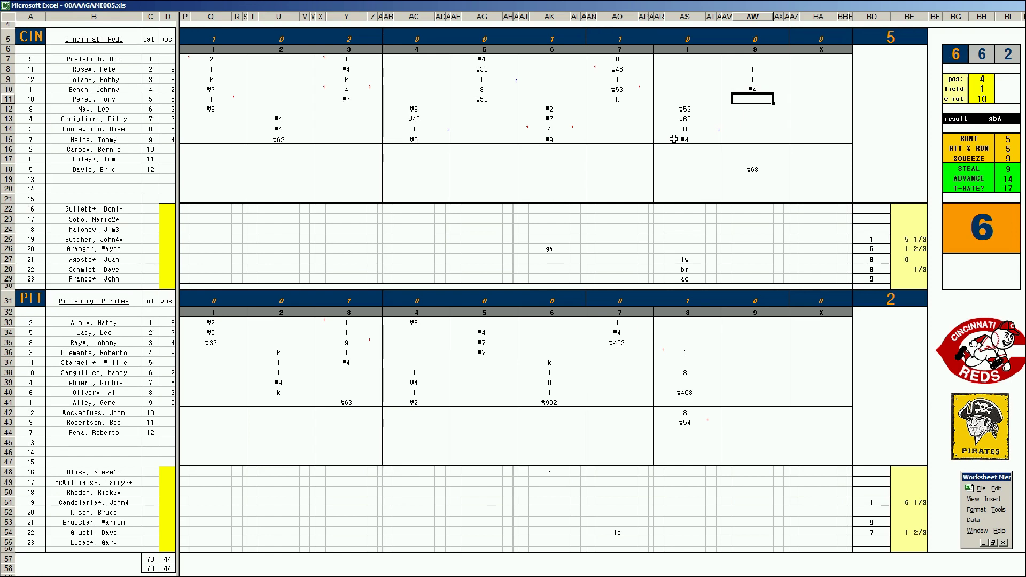
key("Down")
key("Down")
key("Down")
key("Down")
key("Down")
key("Down")
type("#6")
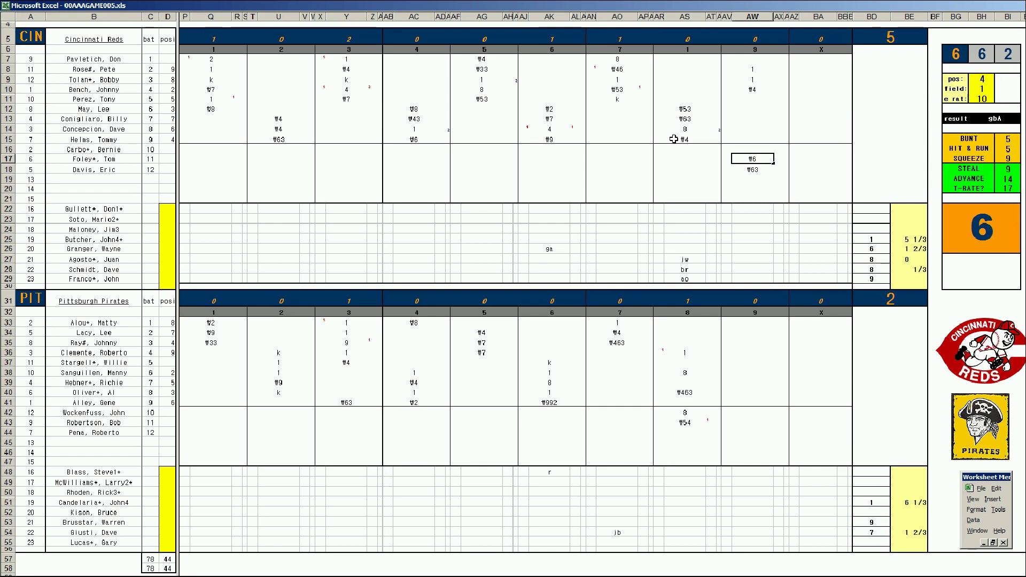
Step: Score the Pirates' ninth as k in row 41, then ₩43 and ₩63 from row 33
left_click(745, 401)
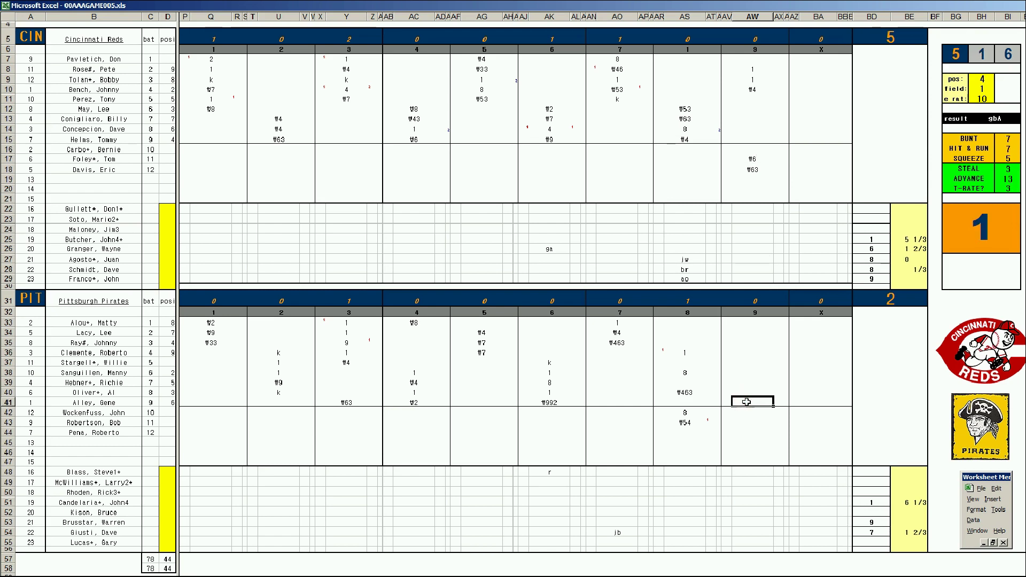
type("k")
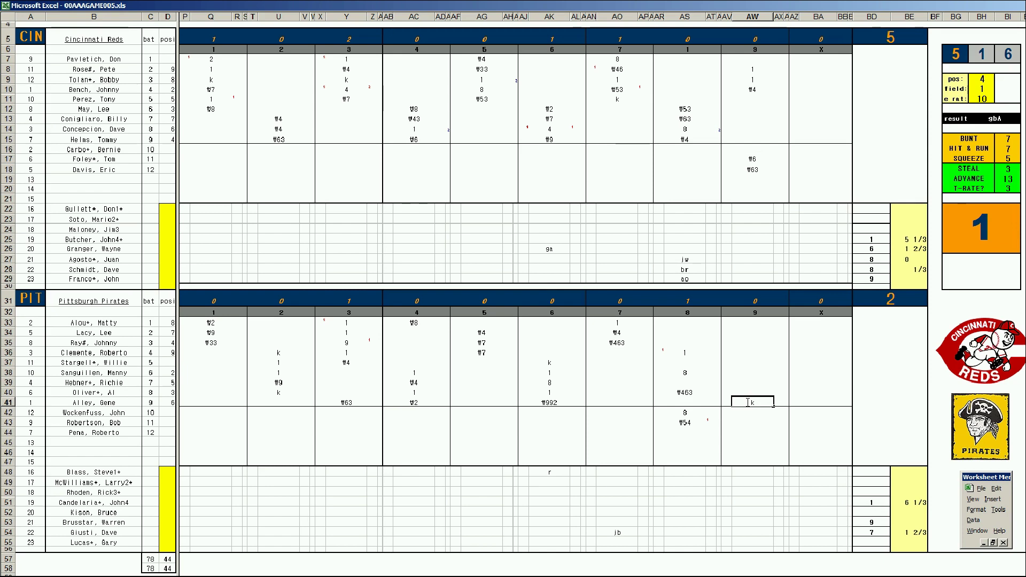
key("Return")
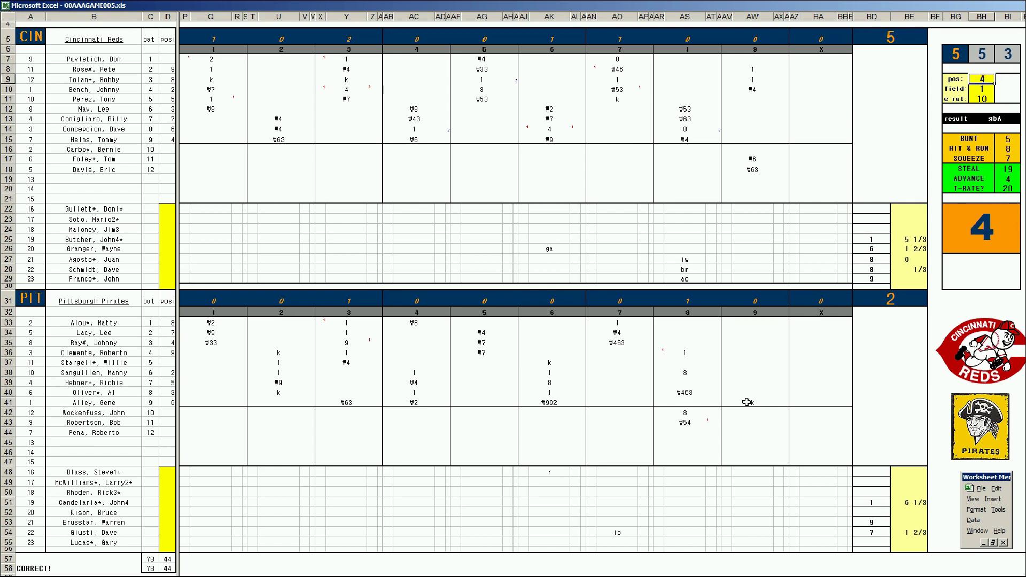
key("F9")
left_click(752, 322)
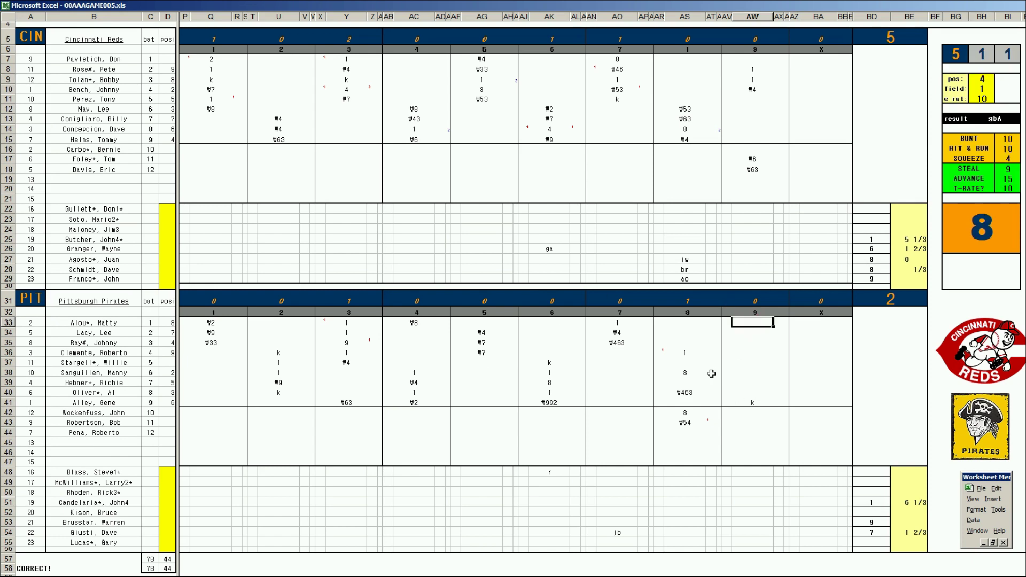
type("W43")
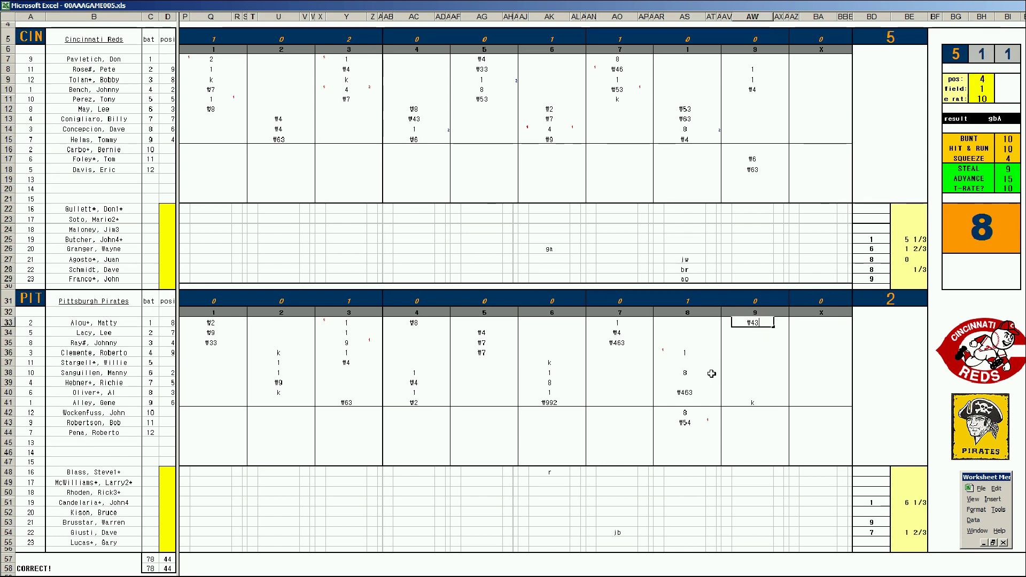
key("Return")
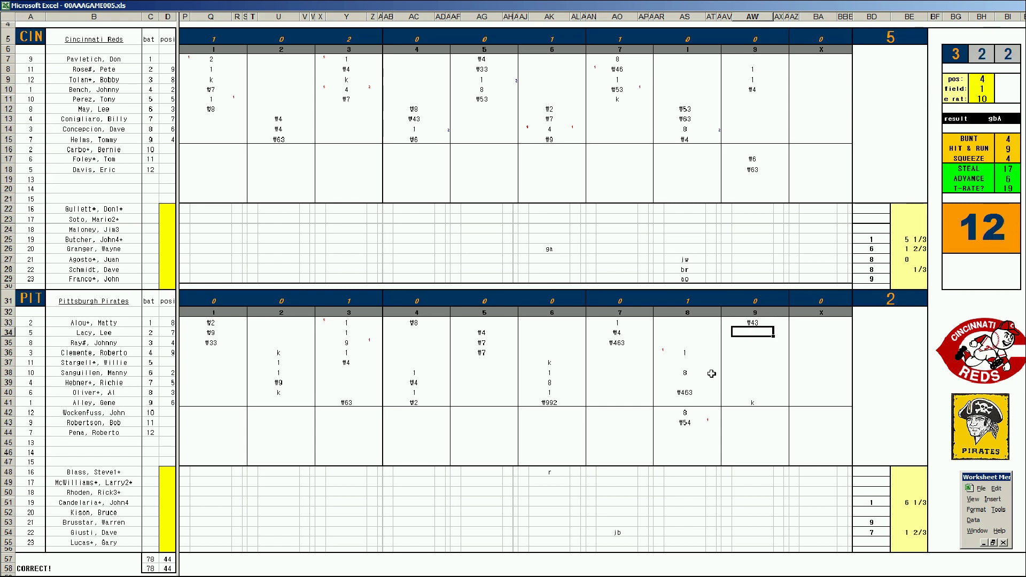
type("W63")
key("Return")
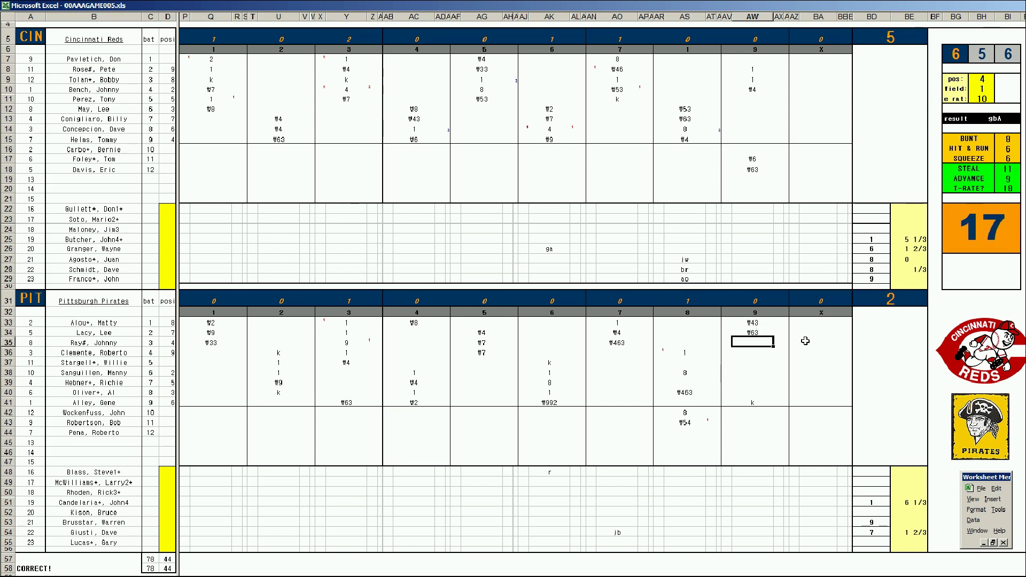
Step: Record innings pitched: 1 2/3 for the row-29 reliever and 1 in row 53
left_click(901, 280)
type("+9/")
type("3")
key("Return")
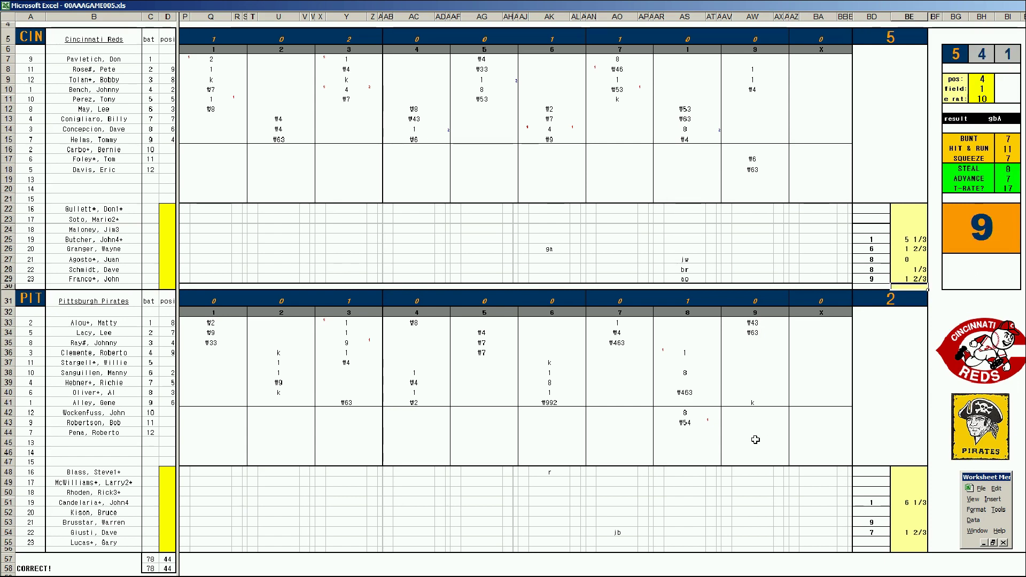
left_click(911, 524)
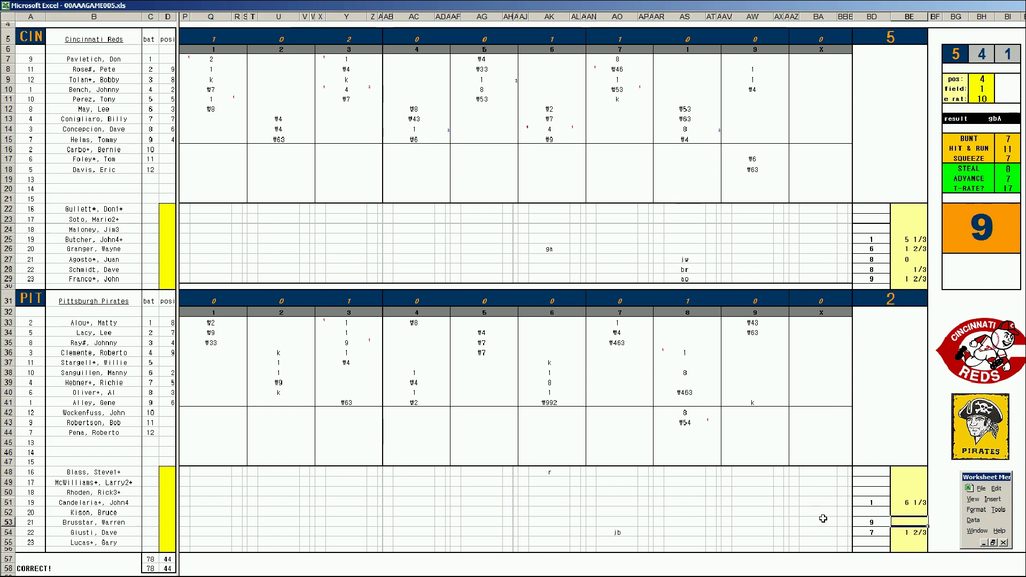
type("1")
key("Return")
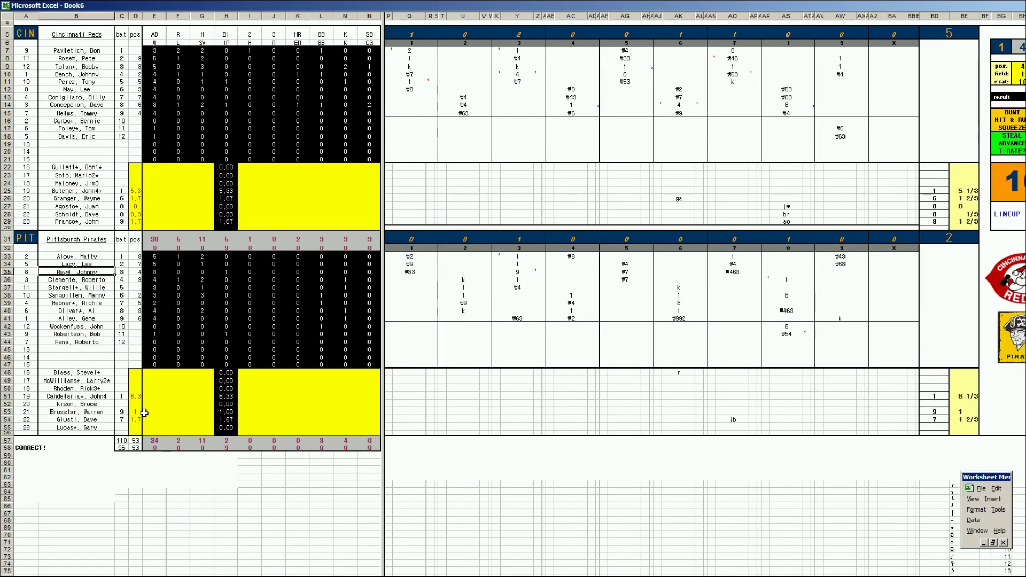
Step: Fill in the Pirates relievers' stats: 2 in I53, 1 in M54 and N54
left_click(154, 418)
key("Up")
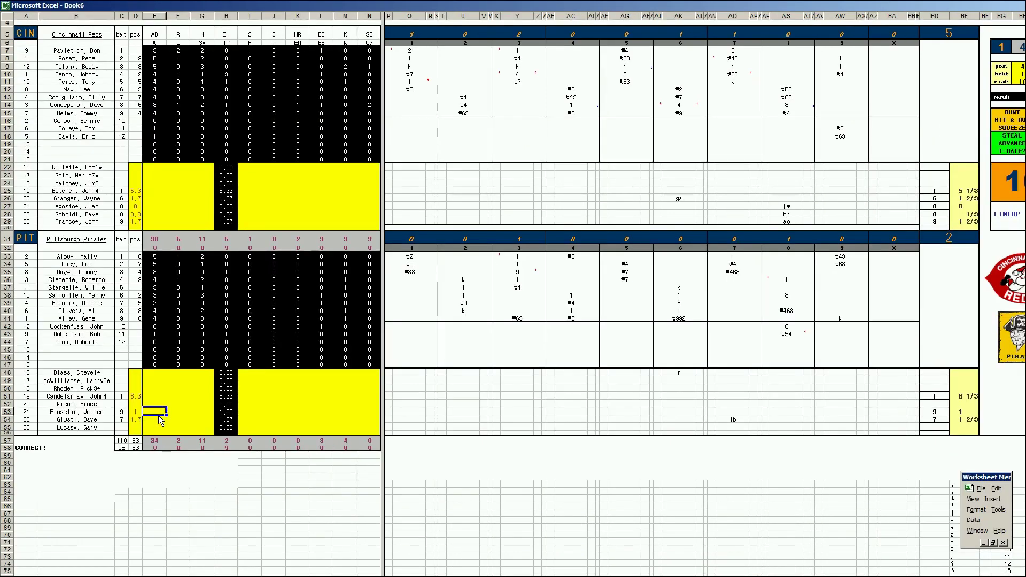
key("Right")
key("Right")
key("Right")
key("Right")
key("Return")
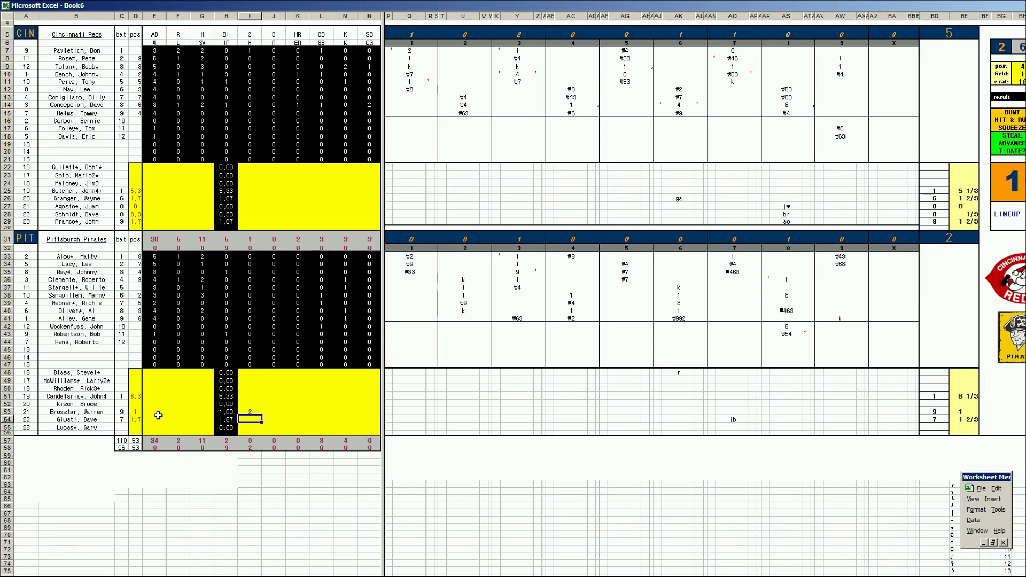
key("Right")
key("Right")
key("Right")
type("1")
key("Right")
type("1")
key("Return")
Step: Enter the Pirates starter's row-51 hits, runs, earned runs, walks and strikeouts
key("Left")
key("Left")
key("Left")
key("Up")
key("Up")
key("Up")
key("Left")
key("Left")
key("Left")
key("Right")
type("1")
key("Right")
key("Right")
key("Right")
type("9")
key("Right")
type("5")
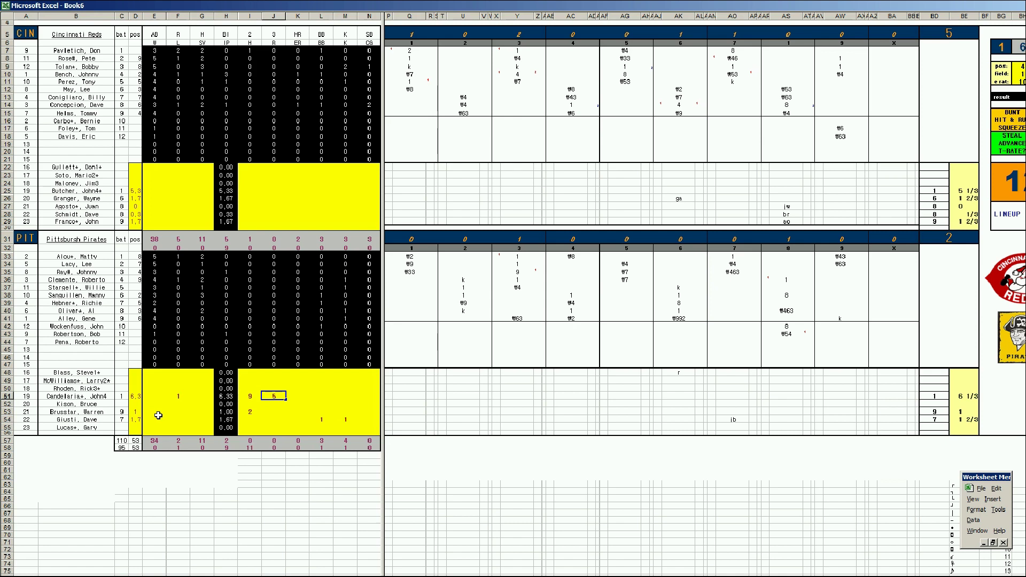
key("Right")
type("5")
key("Right")
type("2")
key("Right")
key("Up")
type("2")
key("Up")
key("Up")
key("Up")
key("Up")
Step: Record the save for the last Reds pitcher
key("Left")
key("ctrl+Left")
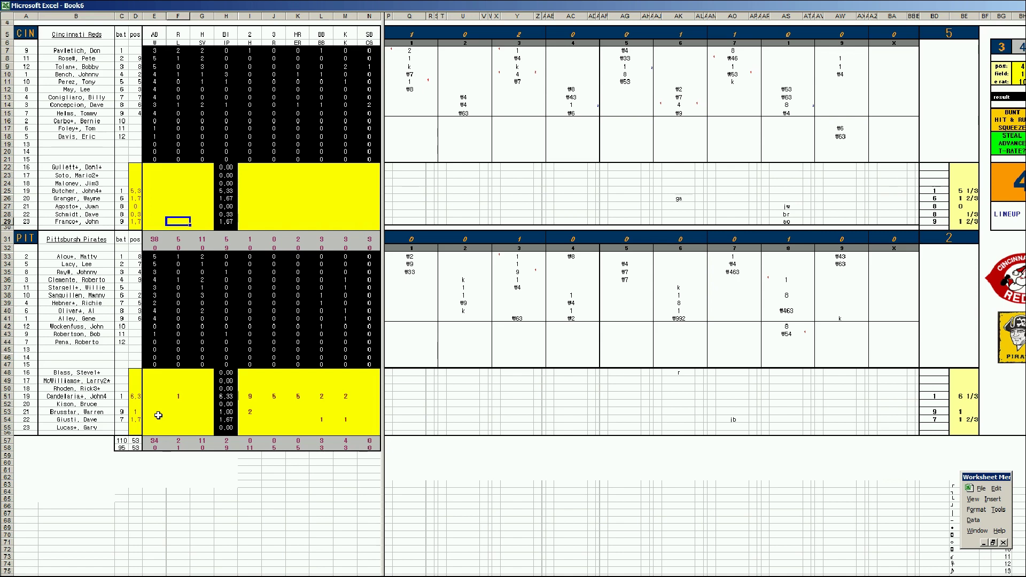
key("Right")
type("1")
key("Right")
key("Right")
key("Right")
key("Right")
key("Right")
type("1")
key("Left")
key("Left")
key("Left")
Step: Fill in Schmidt's walks and Granger's hits and remaining totals
key("Up")
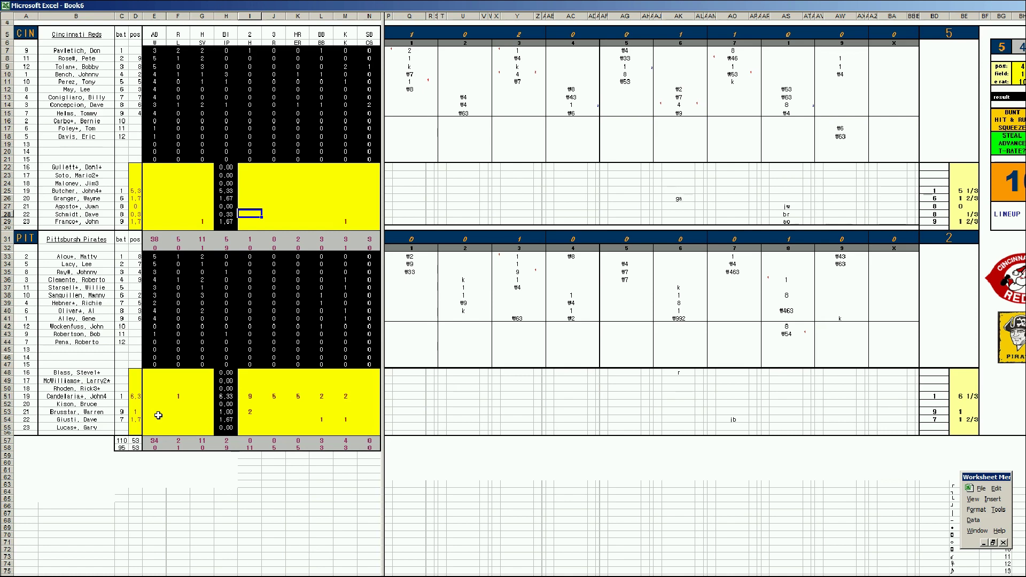
key("Up")
key("Right")
key("Right")
key("Right")
type("2")
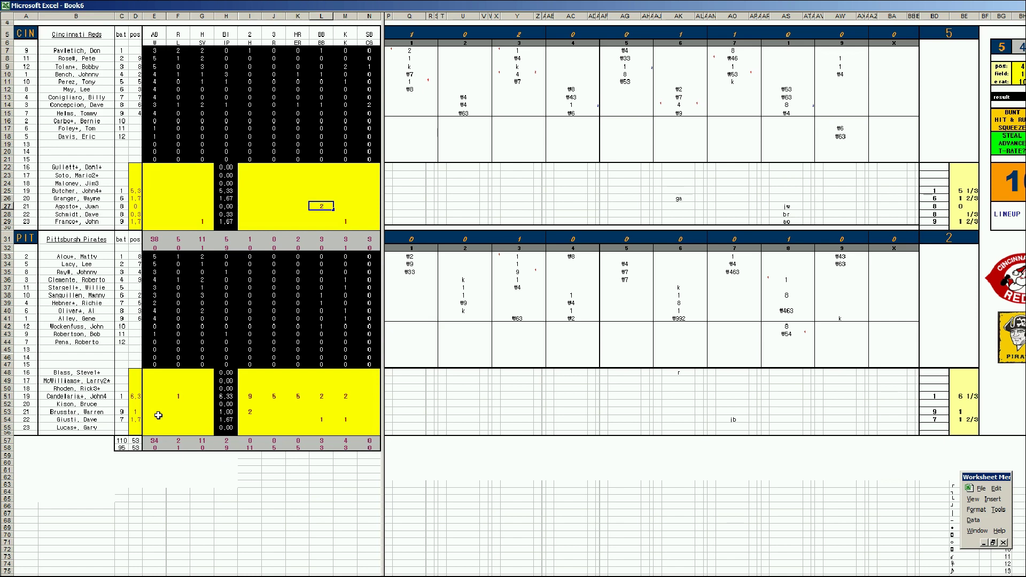
key("Left")
key("Left")
key("Left")
key("Up")
type("1")
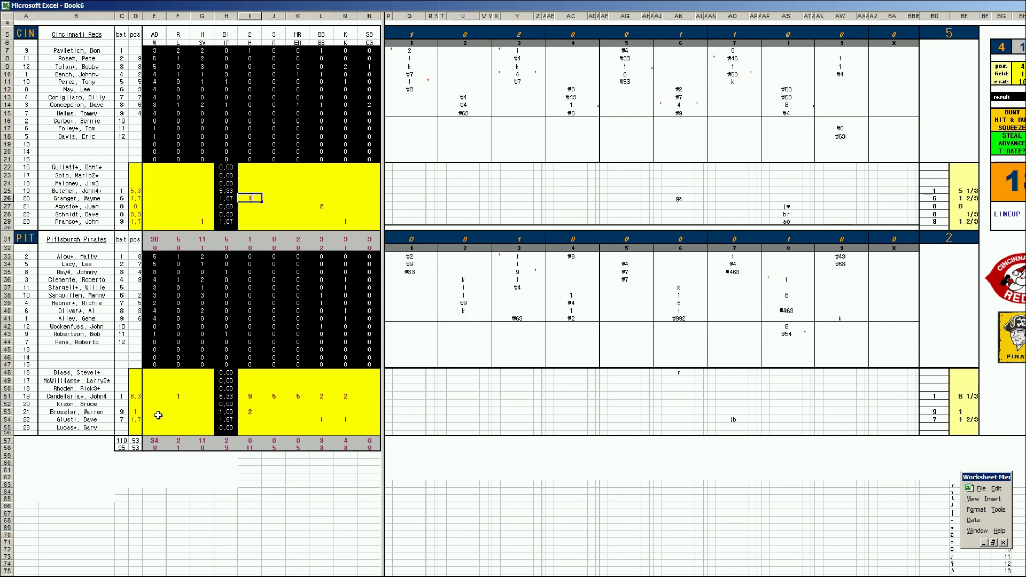
key("Right")
type("1")
key("Right")
type("1")
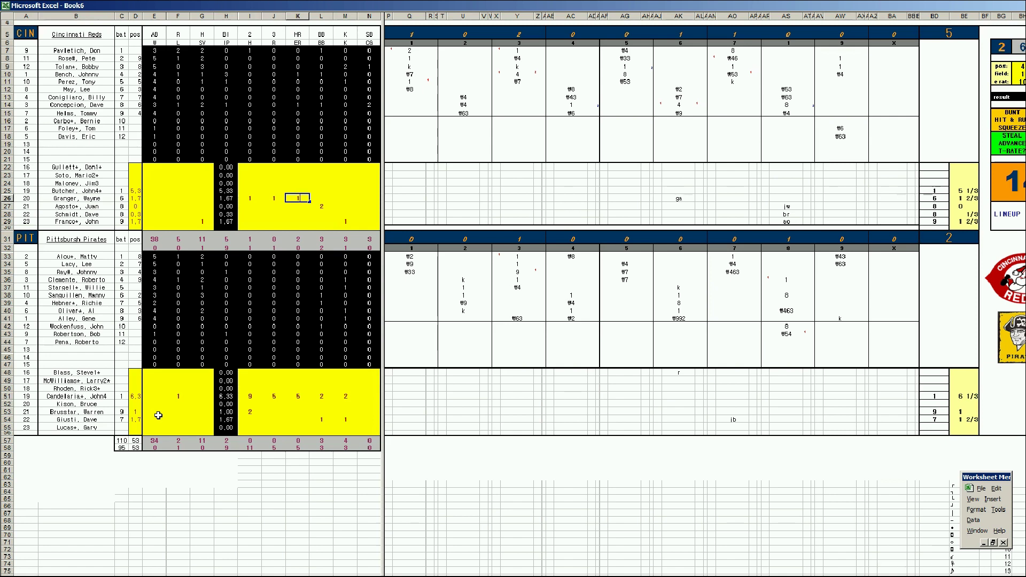
Step: Complete Butcher's line with 10 hits plus his runs and earned runs
key("Up")
key("Left")
key("Left")
key("Left")
key("Left")
key("Left")
key("Left")
type("1")
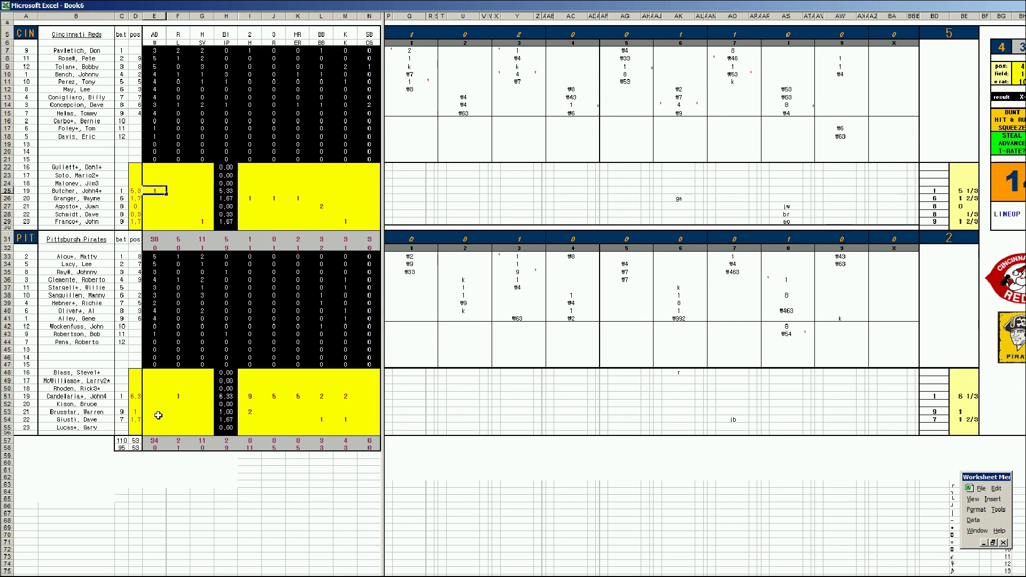
key("Right")
key("Right")
key("Right")
key("Right")
type("10")
key("Right")
type("1")
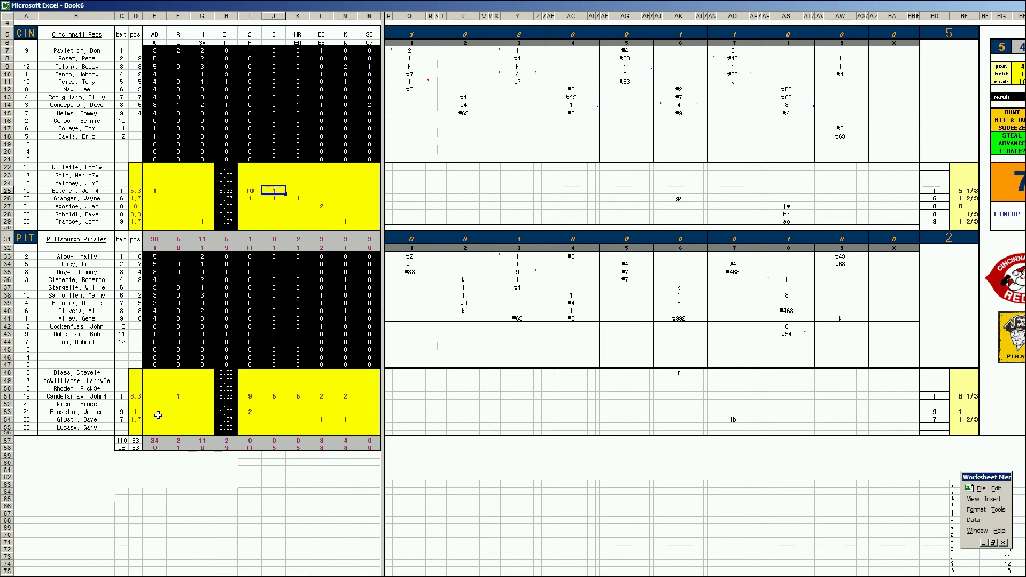
key("Right")
type("1")
key("Right")
type("1")
key("Right")
type("3")
key("Home")
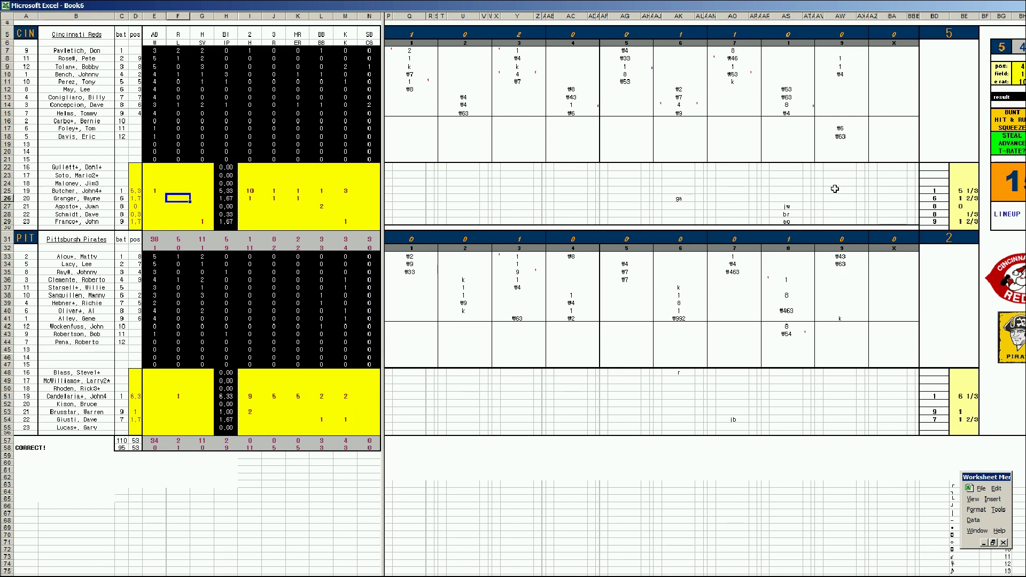
Step: Select a cell just below the finished Reds vs Pirates box score
left_click(185, 380)
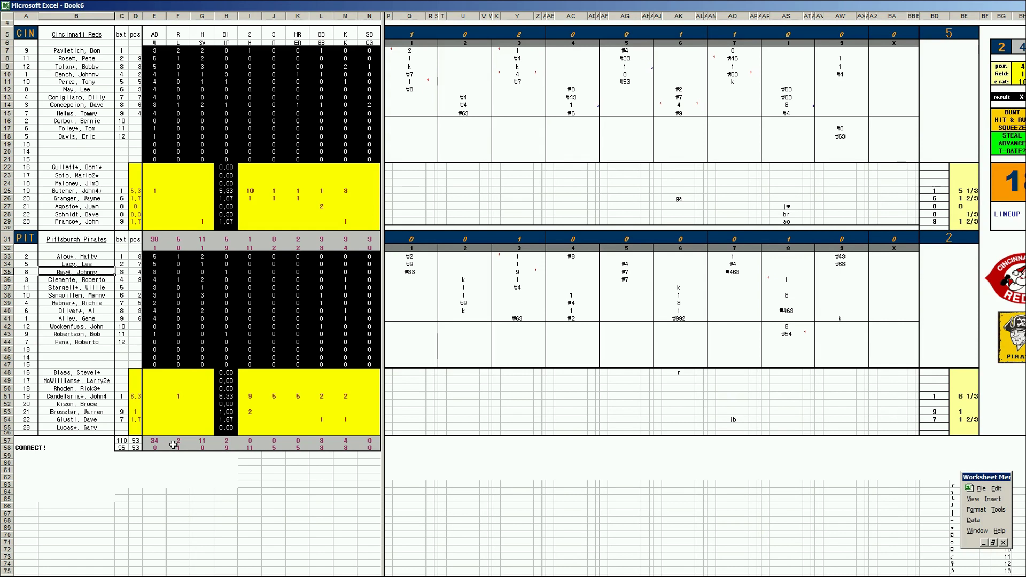
Step: Save the scoresheet as 74pitcin.xls, based on the previous name 73pitcin.xls
key("ctrl+s")
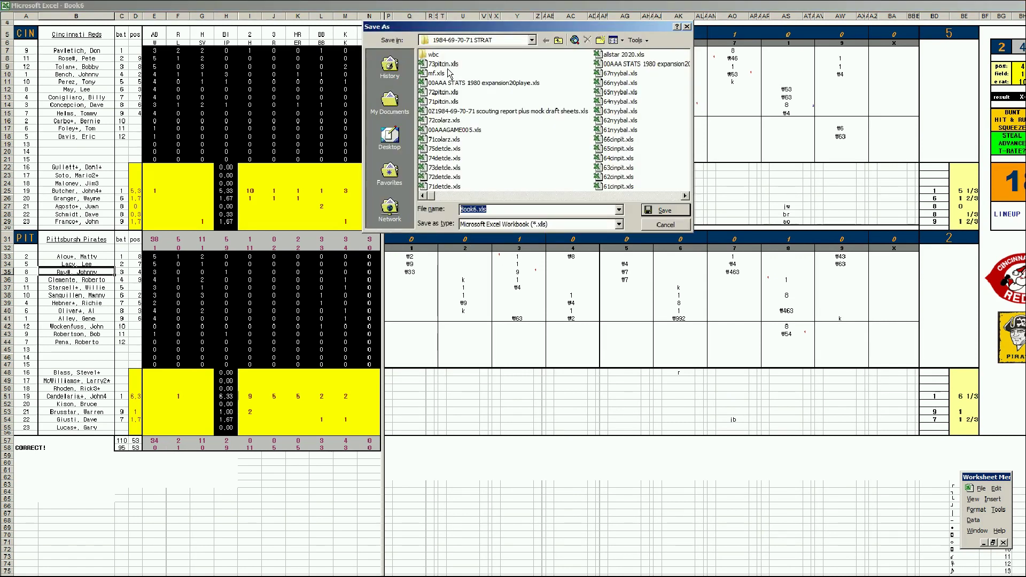
left_click(433, 54)
left_click(444, 64)
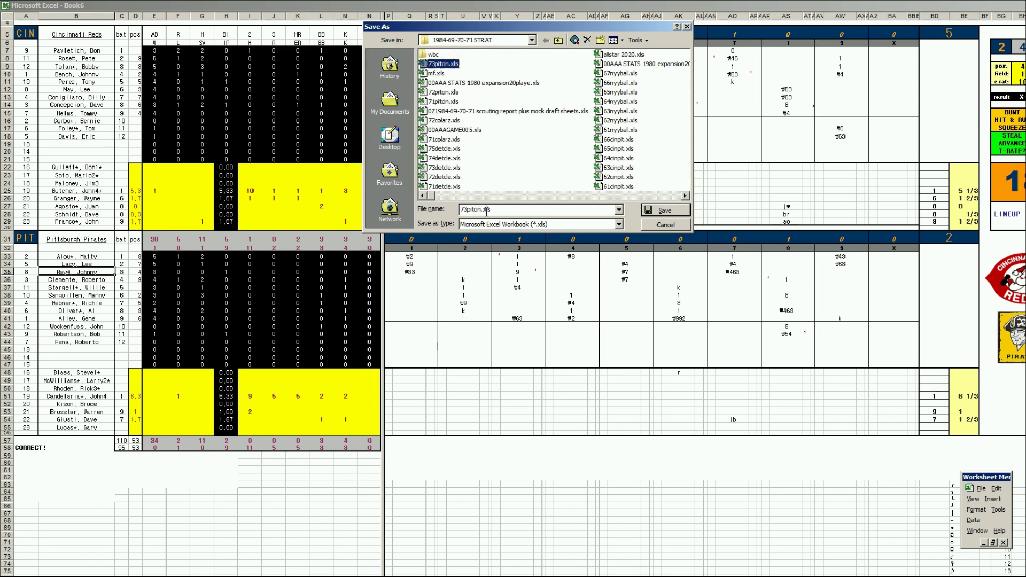
left_click_drag(465, 209, 462, 209)
type("4")
key("Return")
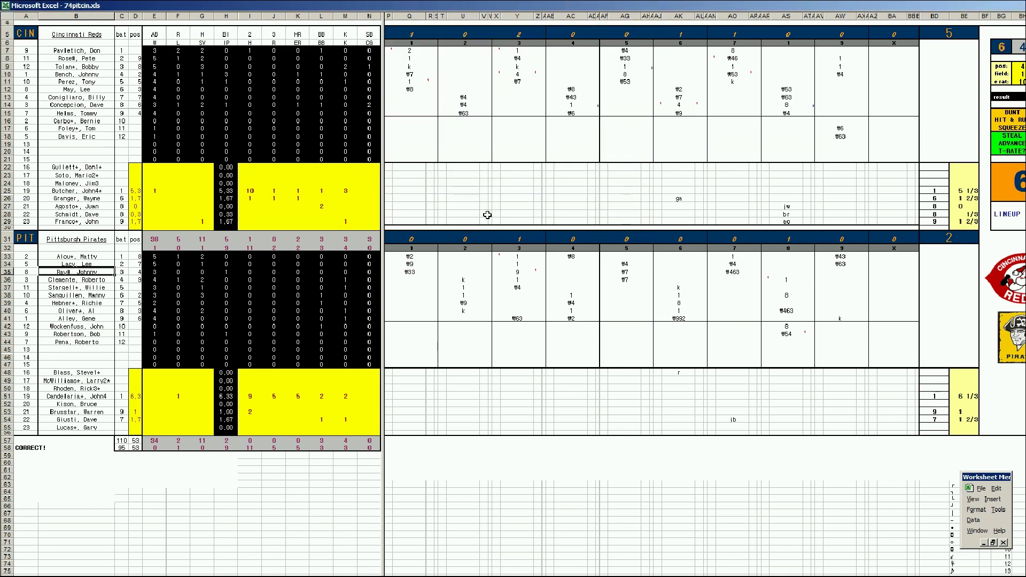
Step: Save a copy as mf.xls, replacing the existing file, and close the scoresheet
key("F12")
type("mf")
key("Return")
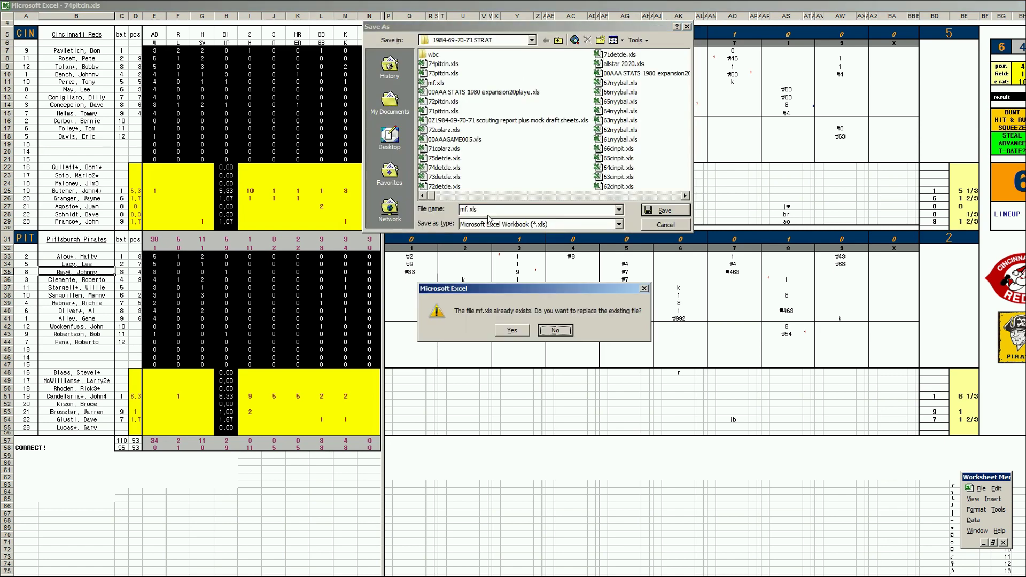
key("Return")
key("ctrl+w")
Step: Answer the save prompt and paste the Reds stats into the season sheet's game 4 slot
key("Return")
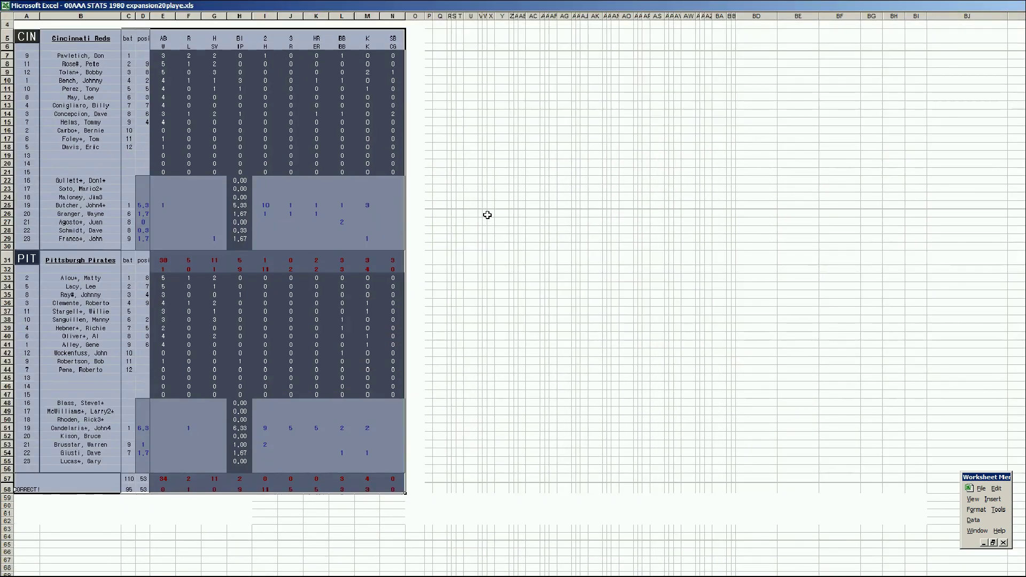
key("ctrl+Page_Down")
key("ctrl+Page_Down")
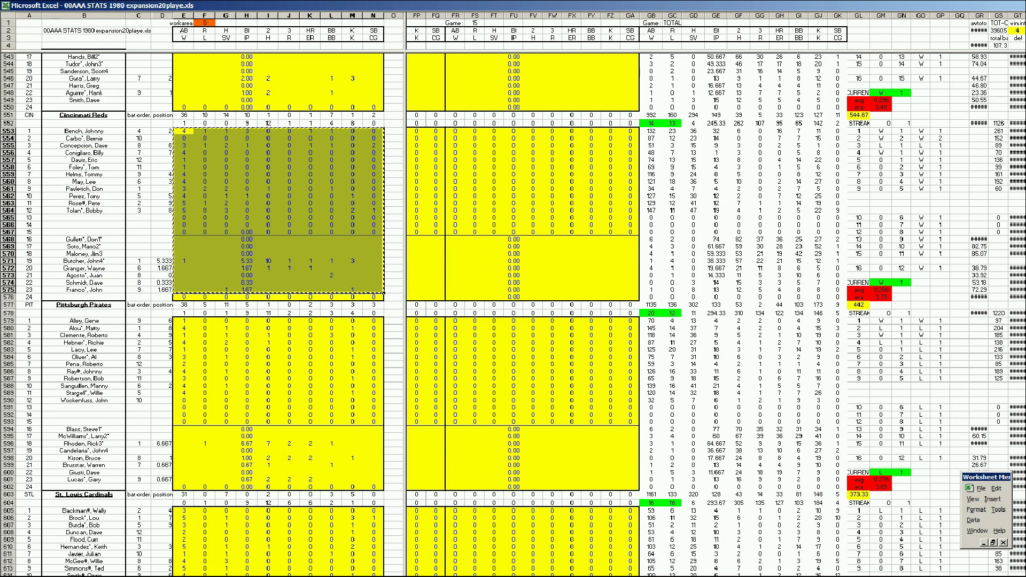
scroll(722, 321, "left", 10)
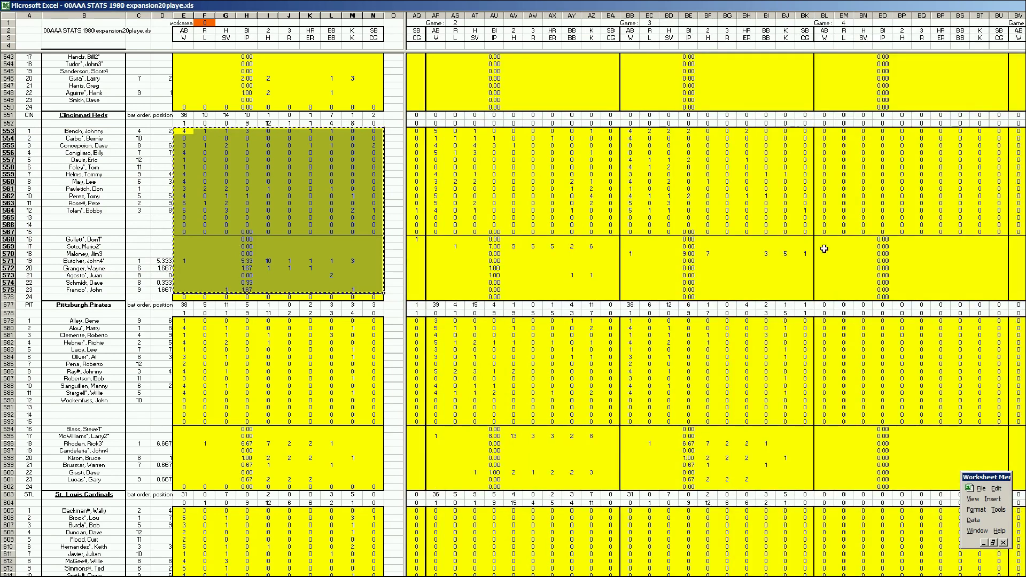
right_click(824, 135)
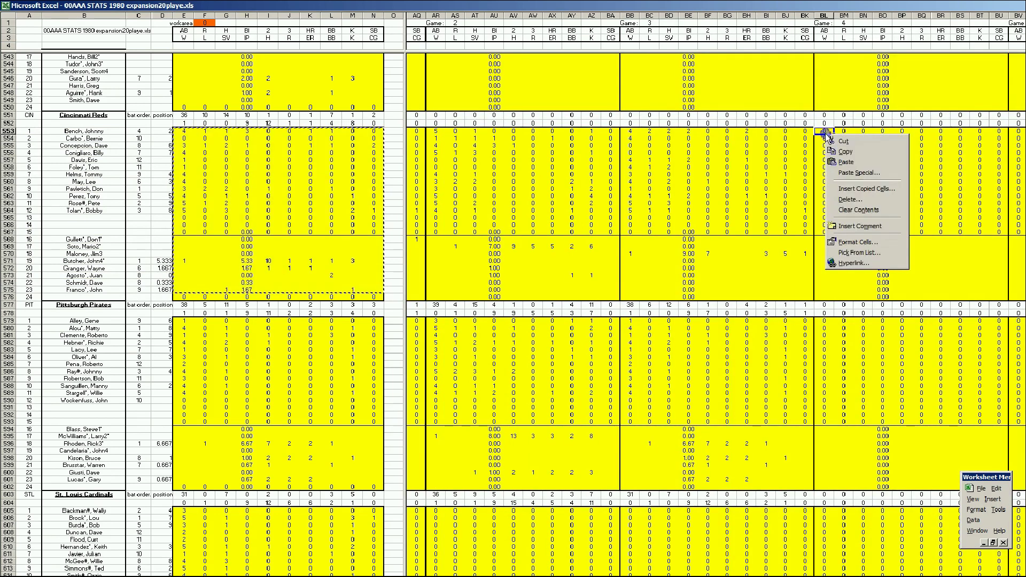
left_click(838, 160)
Step: Copy the Pirates player stats block and paste it into the Pirates game 4 slot
key("Escape")
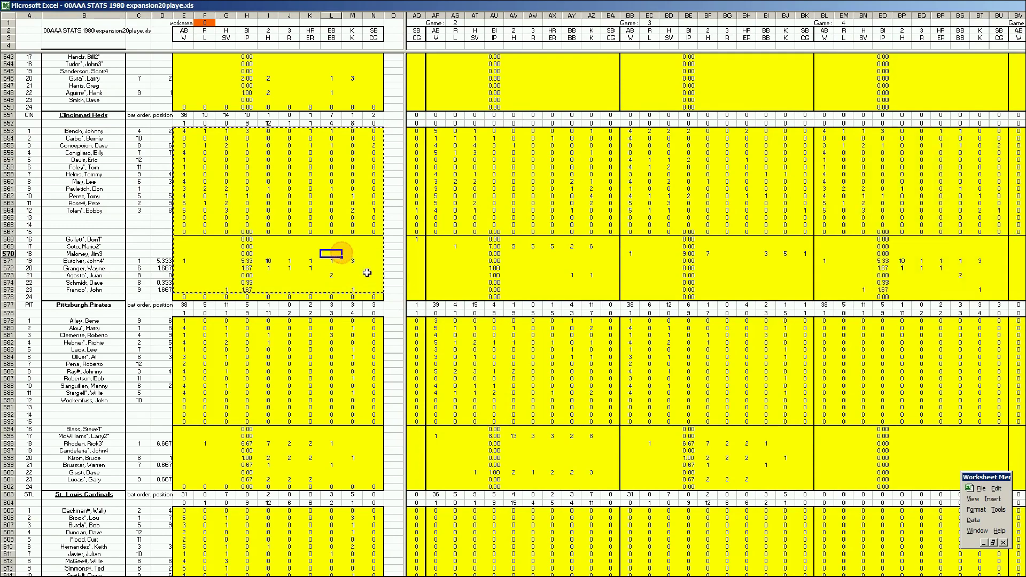
key("ctrl+shift+Down")
key("ctrl+c")
right_click(824, 324)
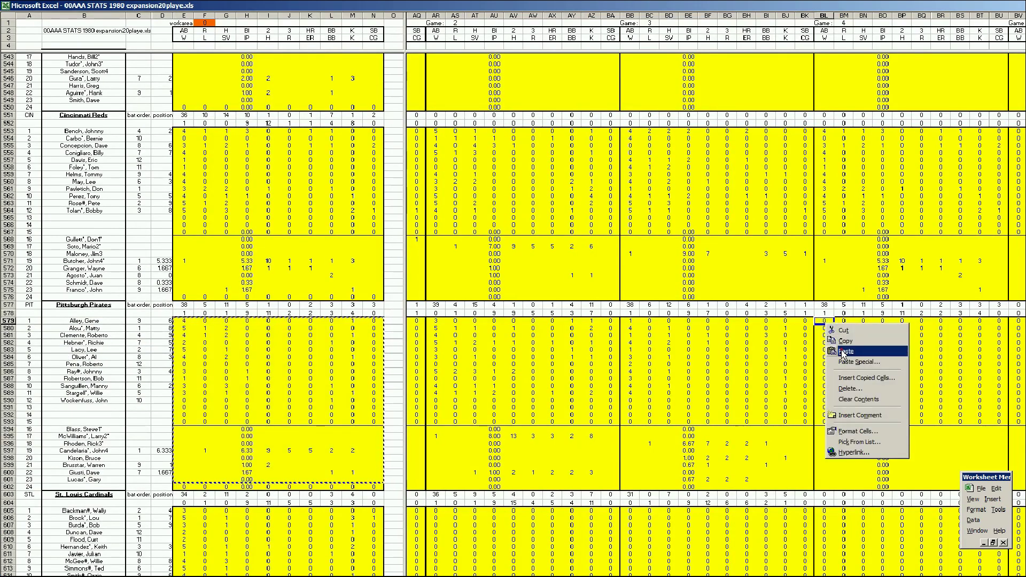
left_click(841, 353)
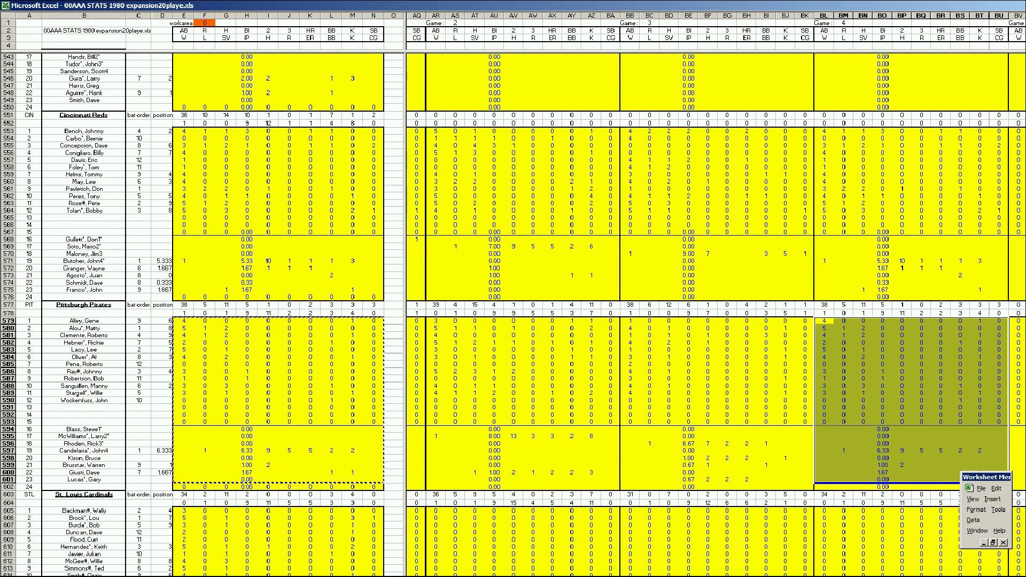
scroll(722, 322, "right", 10)
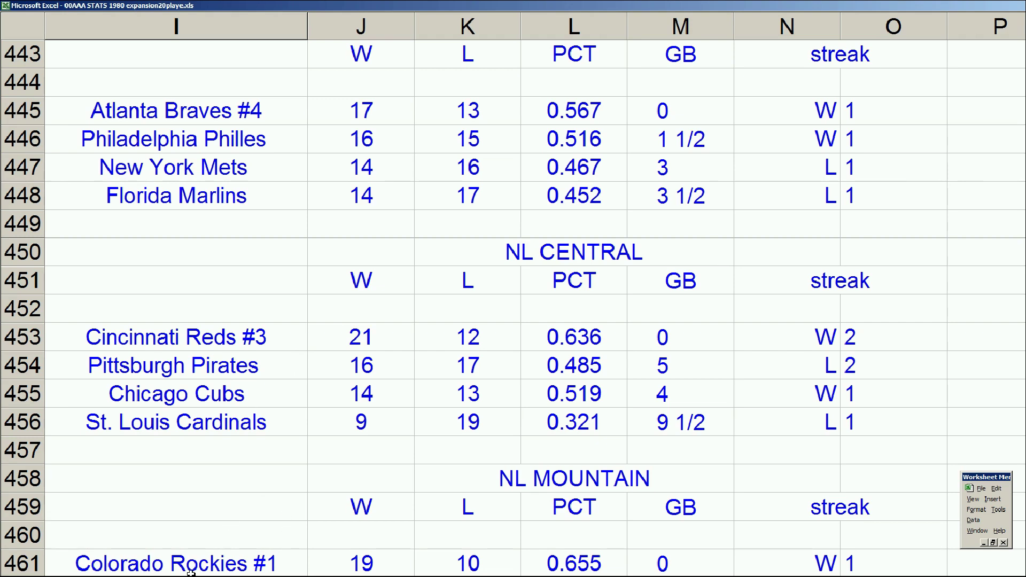
Step: Check the division titles table, stats sheet and NL standings, then save via File > Save
key("ctrl+Page_Down")
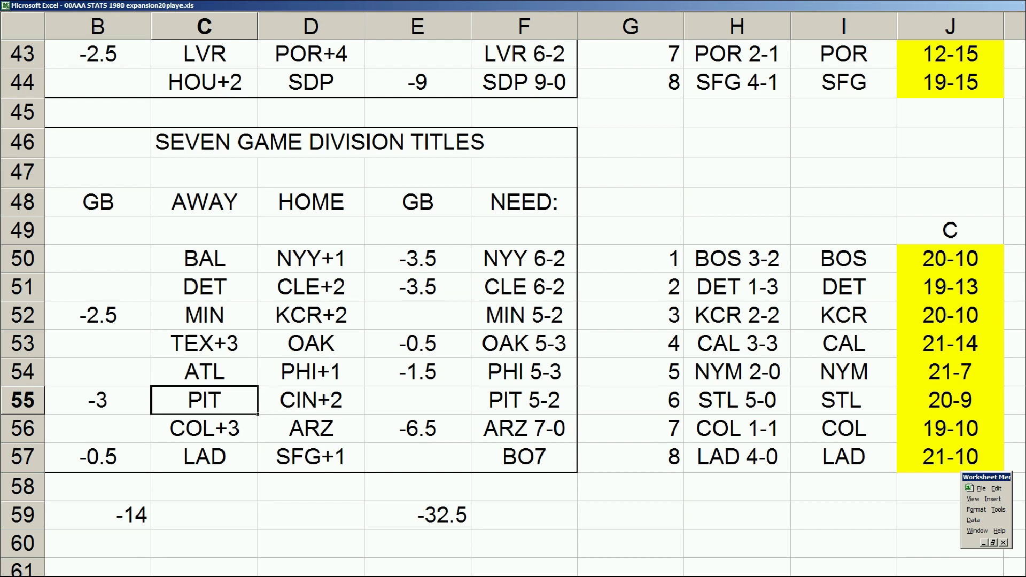
key("ctrl+Page_Down")
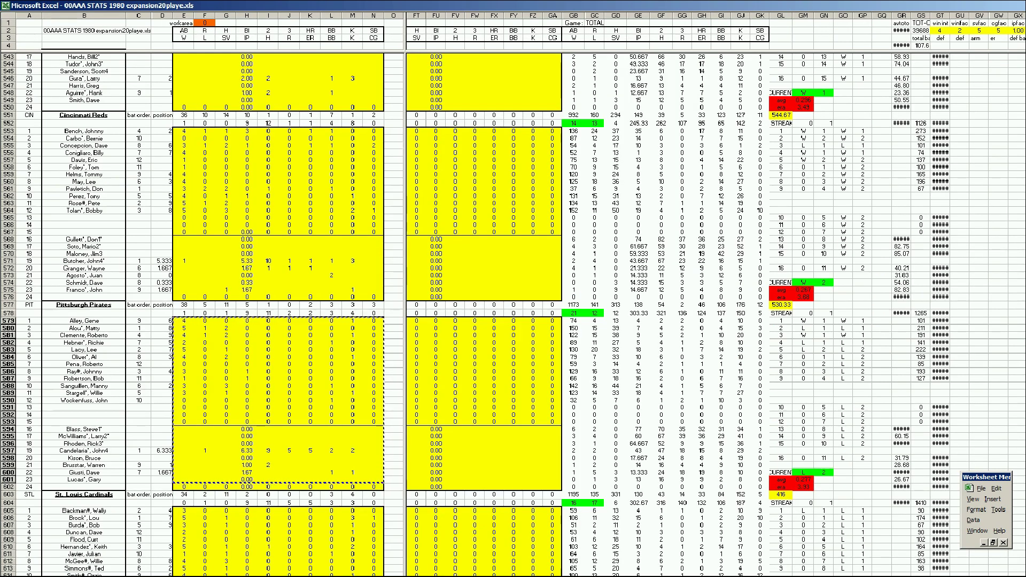
key("ctrl+Page_Down")
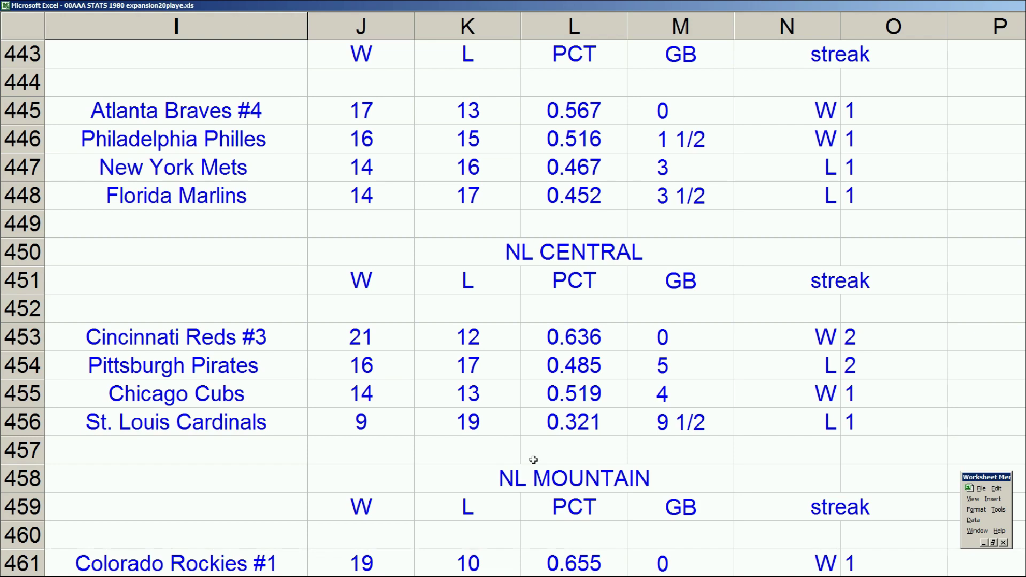
left_click(981, 488)
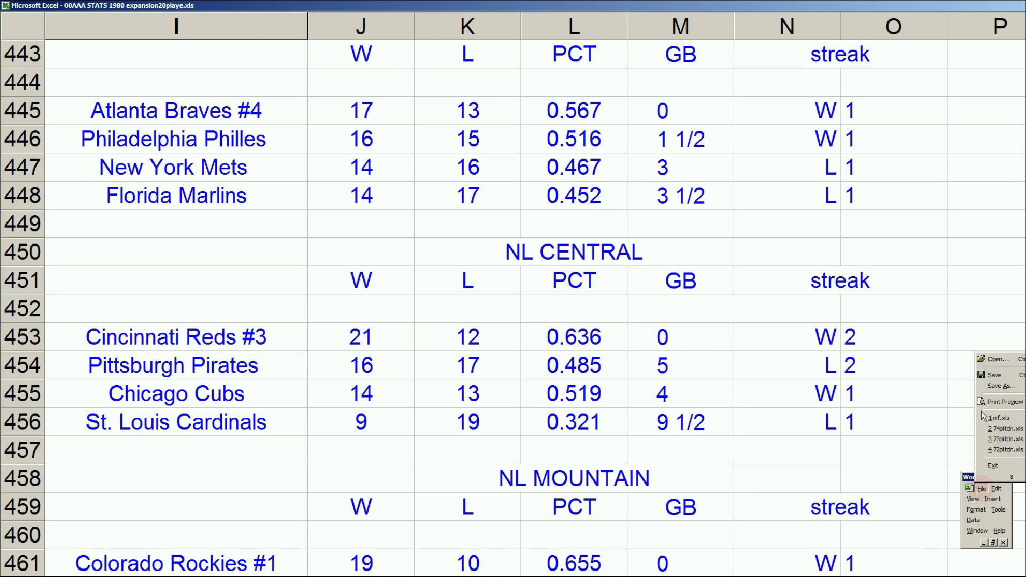
left_click(994, 376)
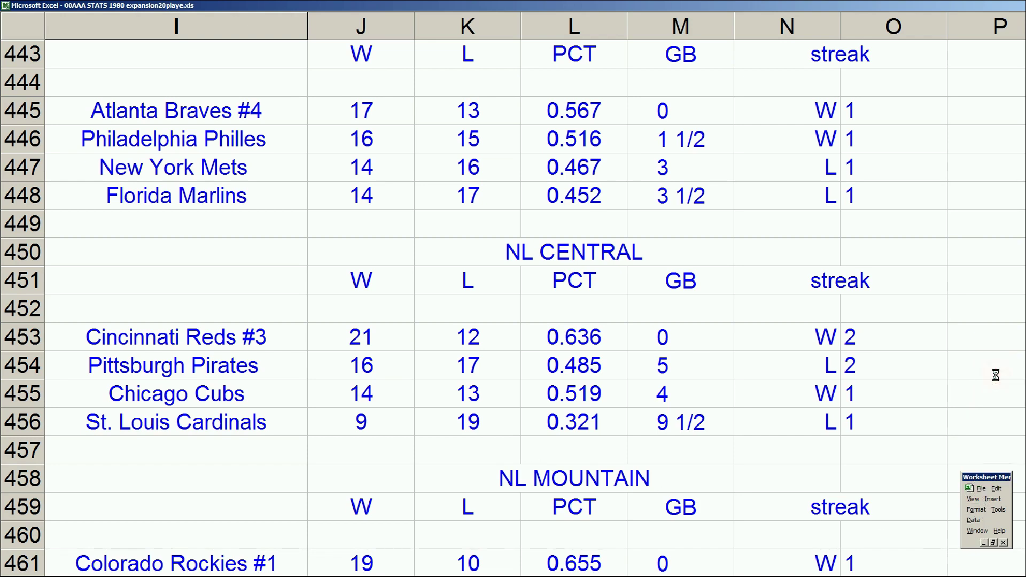
Step: Close the season stats workbook from the floating Worksheet Menu toolbar, revealing Book7
left_click(1005, 544)
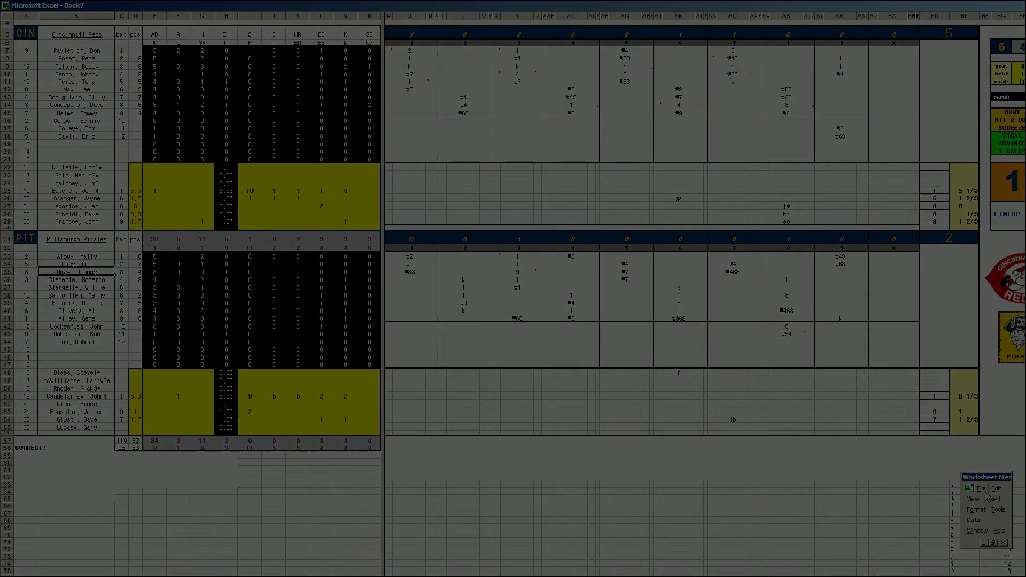